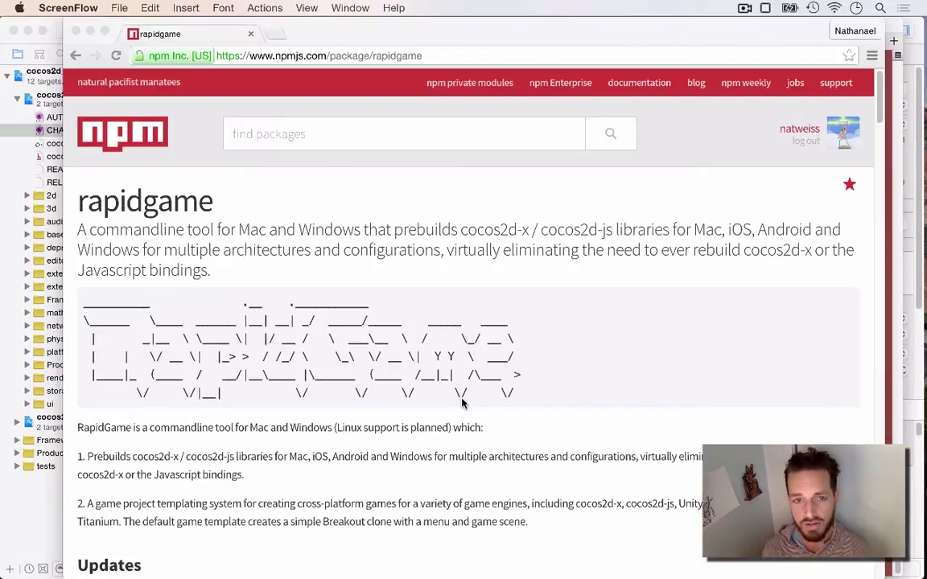
# Switch to Xcode, run the build all tests iOS scheme on the iPhone 6 simulator and return to the project's file list
pyautogui.press('super+Tab')
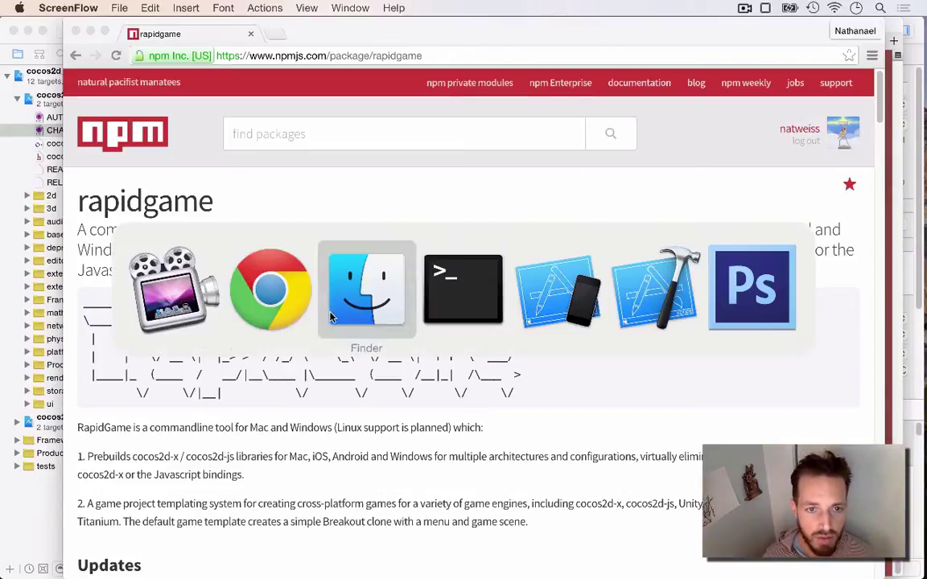
pyautogui.press('super+Tab')
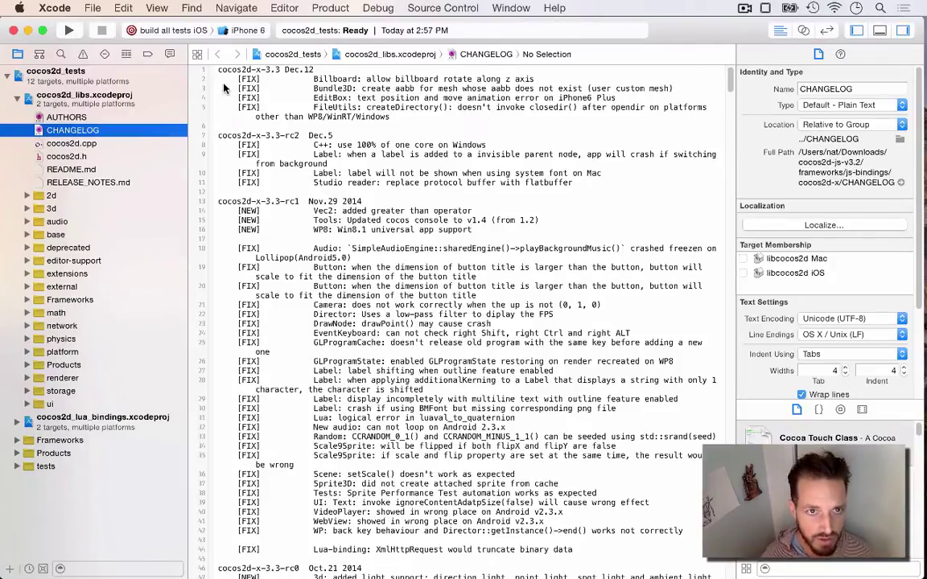
pyautogui.click(69, 31)
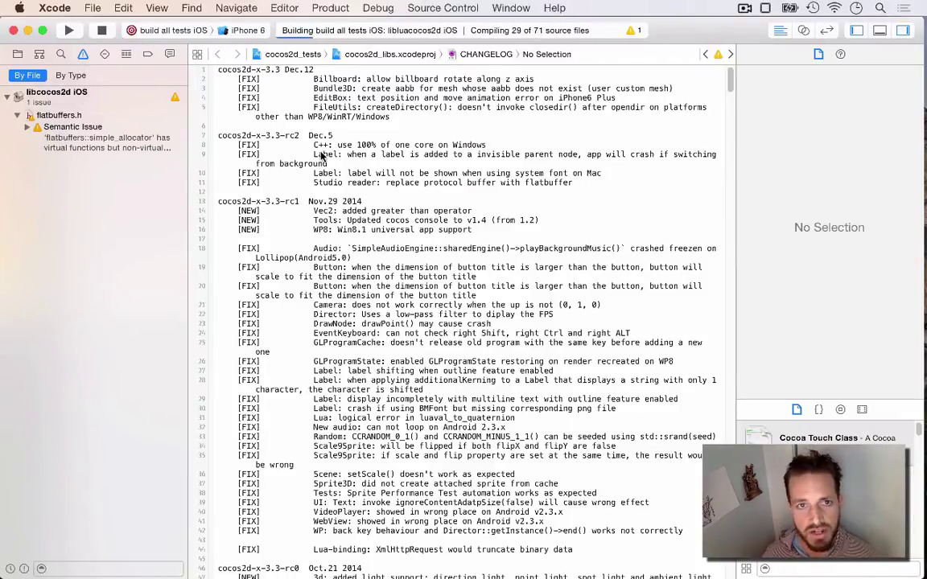
pyautogui.click(311, 136)
pyautogui.click(18, 53)
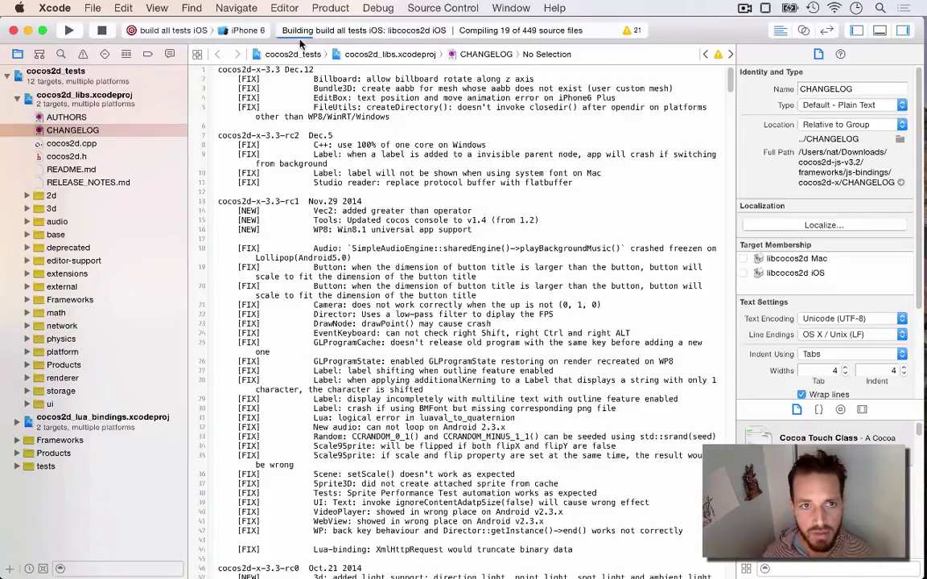
# Stop the running build, change the destination to iOS Device and build the tests again
pyautogui.press('super+period')
pyautogui.click(234, 31)
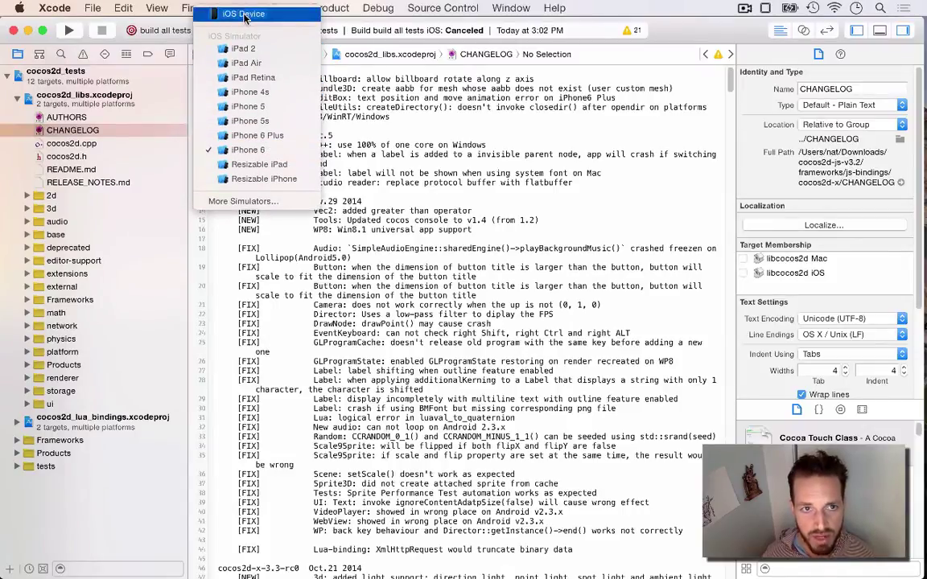
pyautogui.click(241, 14)
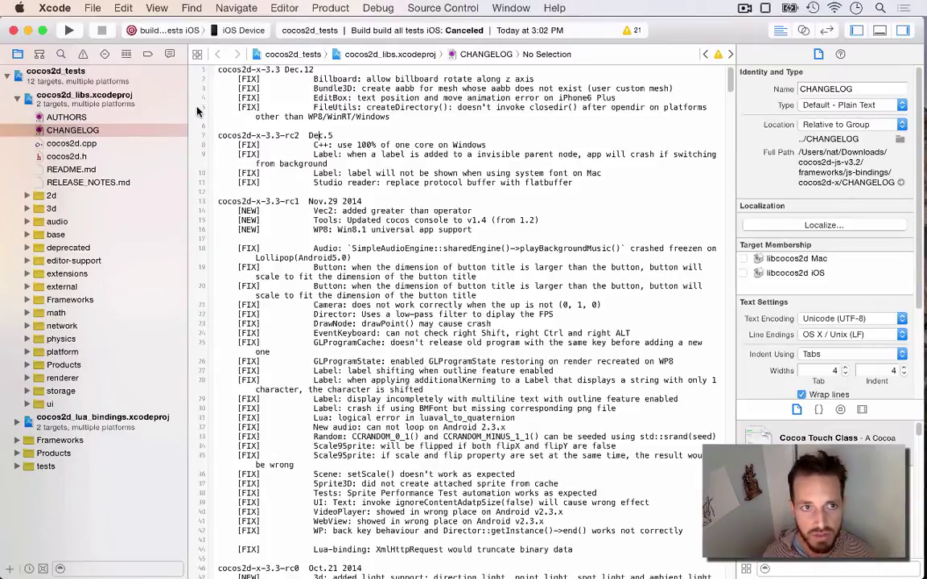
pyautogui.press('super+b')
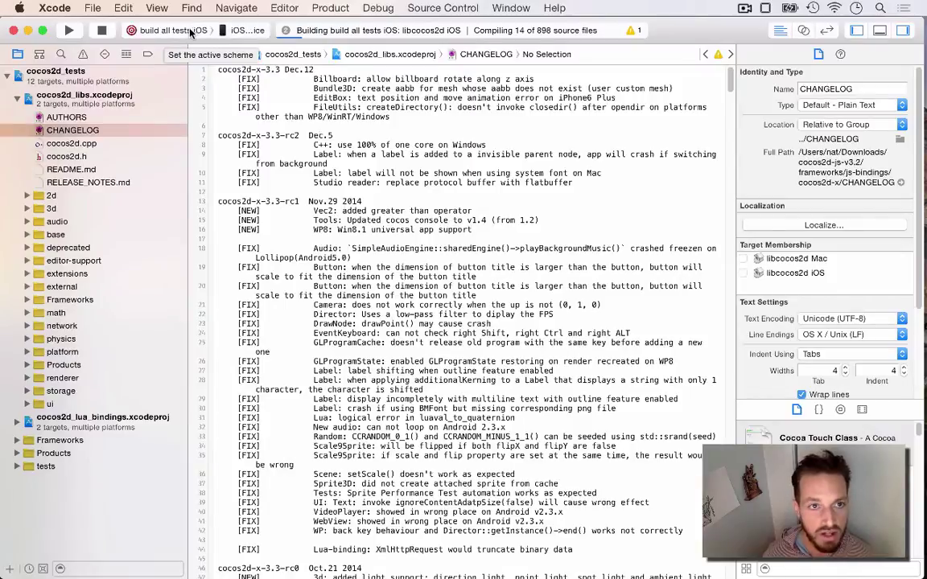
# Cancel the iOS Device build and set the active scheme to build all tests Mac
pyautogui.click(223, 31)
pyautogui.click(145, 29)
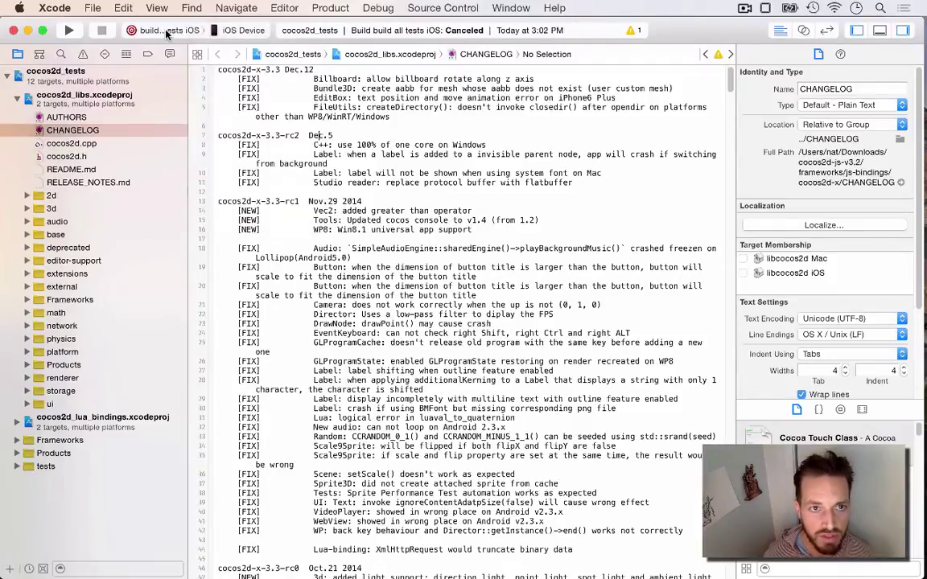
pyautogui.click(165, 30)
pyautogui.click(175, 45)
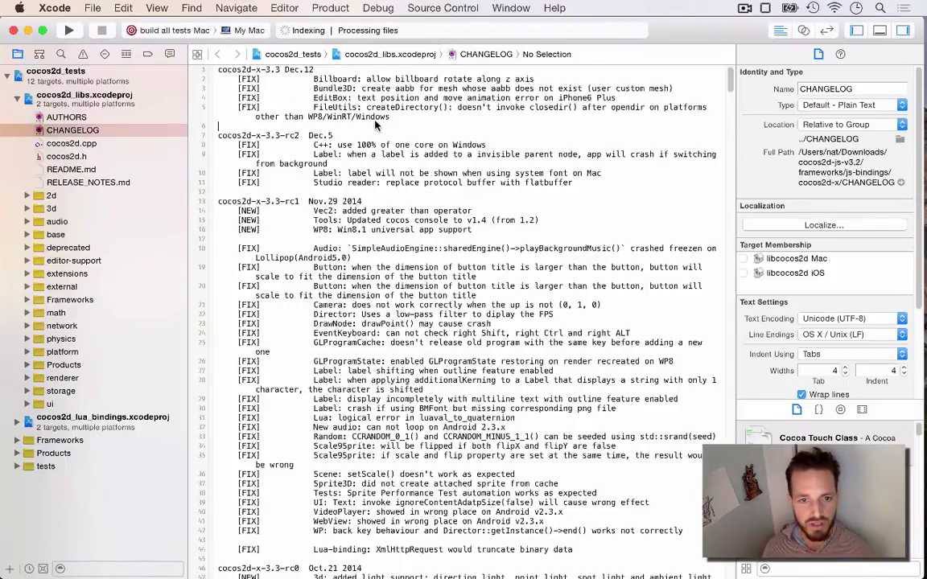
pyautogui.click(374, 123)
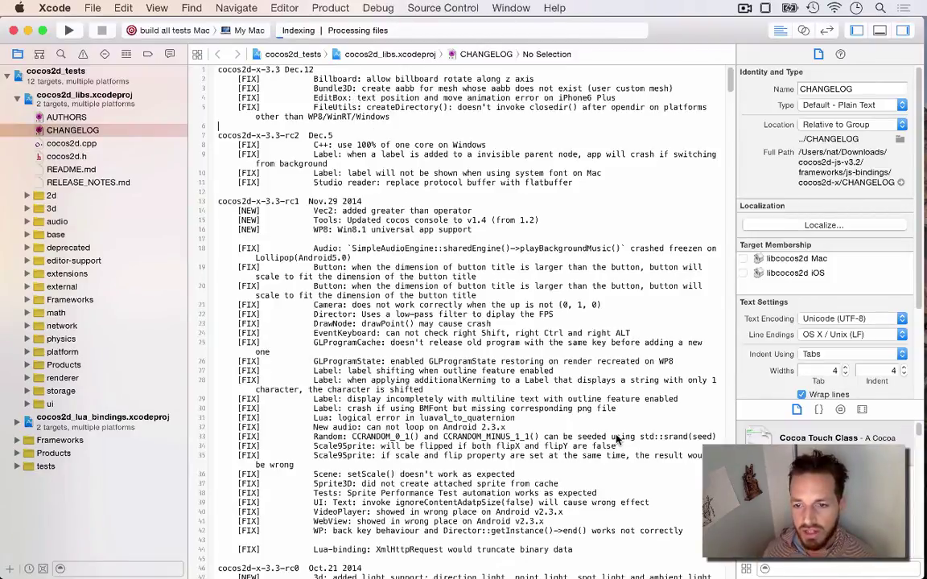
pyautogui.press('super+Tab')
pyautogui.press('super+Tab')
pyautogui.press('super+Tab')
pyautogui.press('super+Tab')
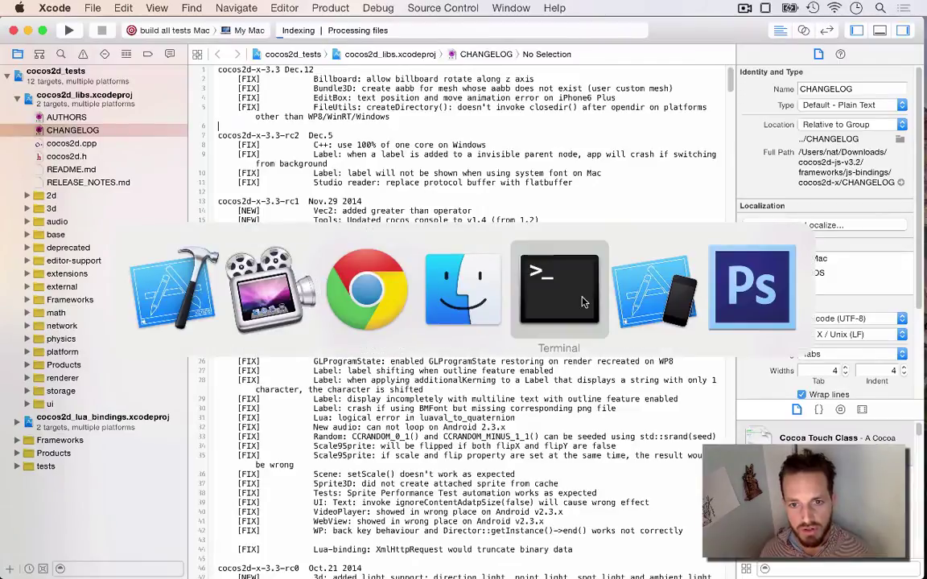
pyautogui.write('coco')
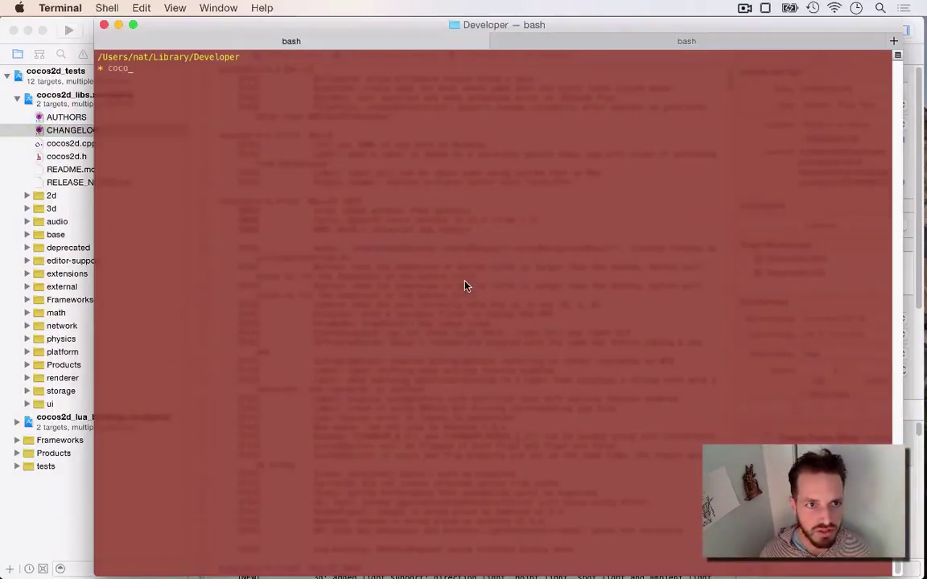
pyautogui.write('s lskdjfdlskfj lkj')
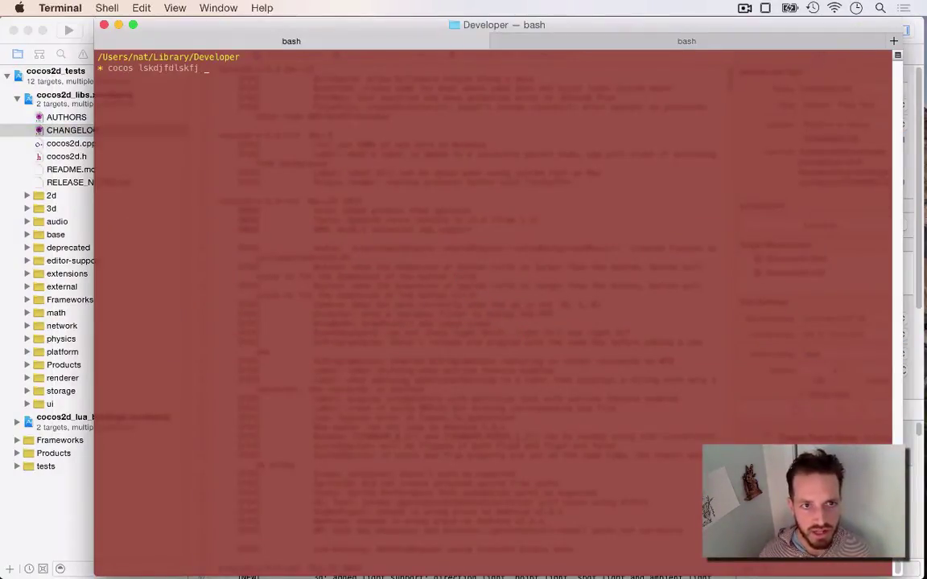
pyautogui.press('F11')
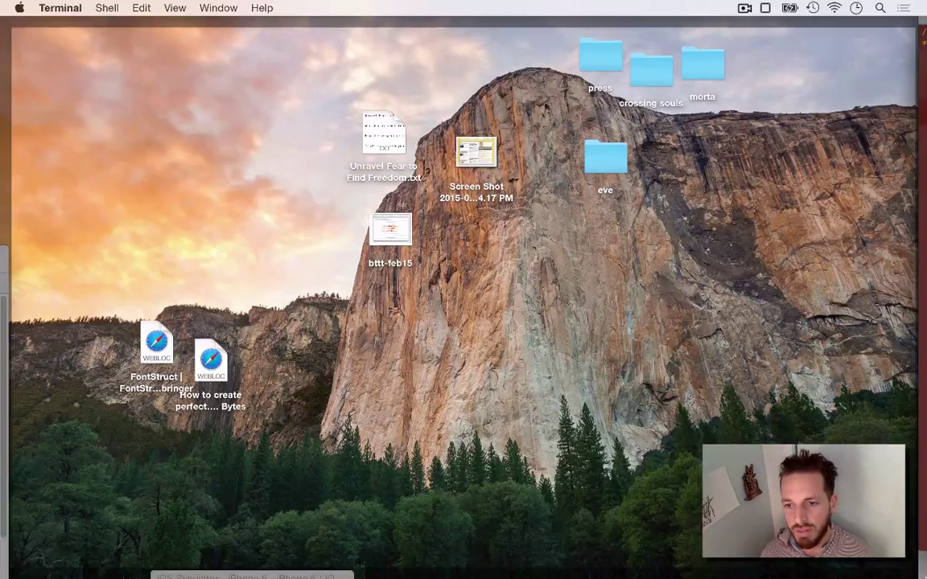
pyautogui.press('F11')
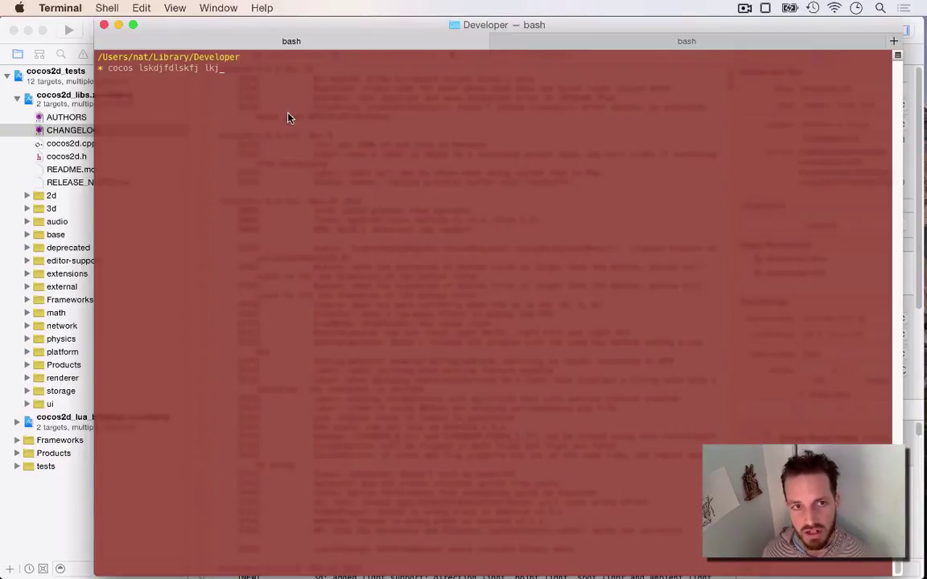
pyautogui.press('BackSpace')
pyautogui.press('BackSpace')
pyautogui.press('BackSpace')
pyautogui.press('BackSpace')
pyautogui.press('BackSpace')
pyautogui.press('BackSpace')
pyautogui.press('BackSpace')
pyautogui.press('BackSpace')
pyautogui.press('BackSpace')
pyautogui.press('BackSpace')
pyautogui.press('BackSpace')
pyautogui.press('BackSpace')
pyautogui.press('BackSpace')
pyautogui.press('BackSpace')
pyautogui.press('BackSpace')
pyautogui.press('BackSpace')
pyautogui.press('BackSpace')
pyautogui.press('BackSpace')
pyautogui.press('BackSpace')
pyautogui.press('BackSpace')
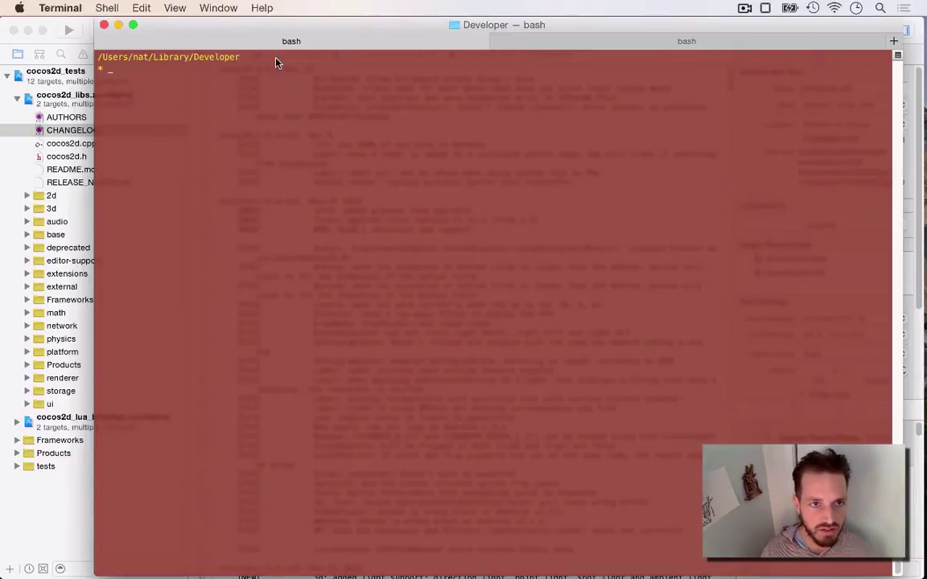
pyautogui.write('l')
pyautogui.press('BackSpace')
pyautogui.press('BackSpace')
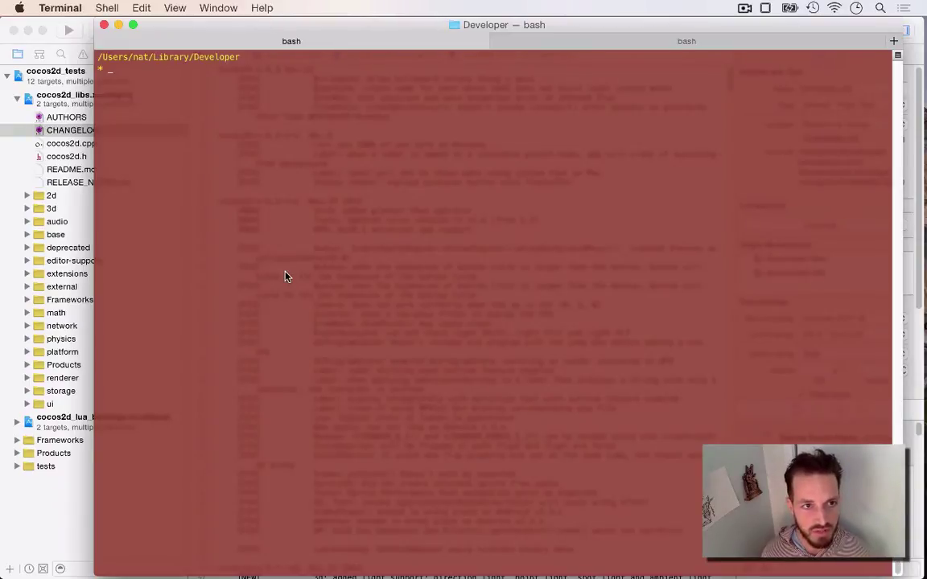
# Hide Xcode and bring the rapidgame package page in Chrome to the front
pyautogui.press('super+h')
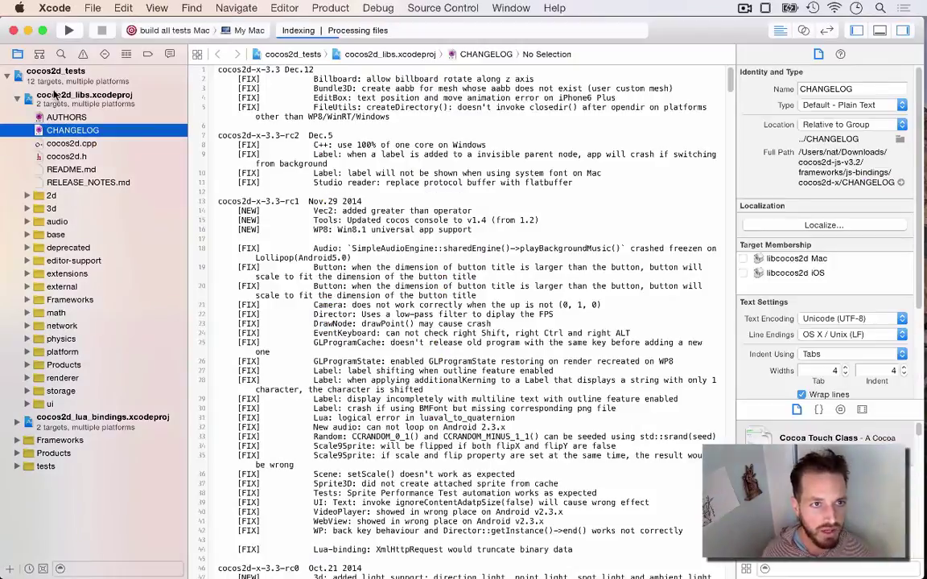
pyautogui.hotkey('ctrl', '`')
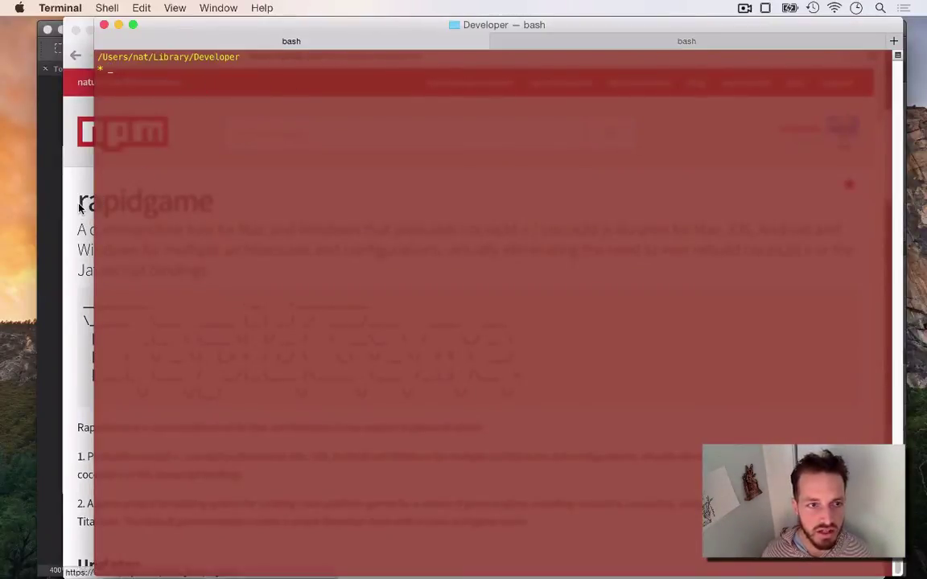
pyautogui.hotkey('ctrl', '`')
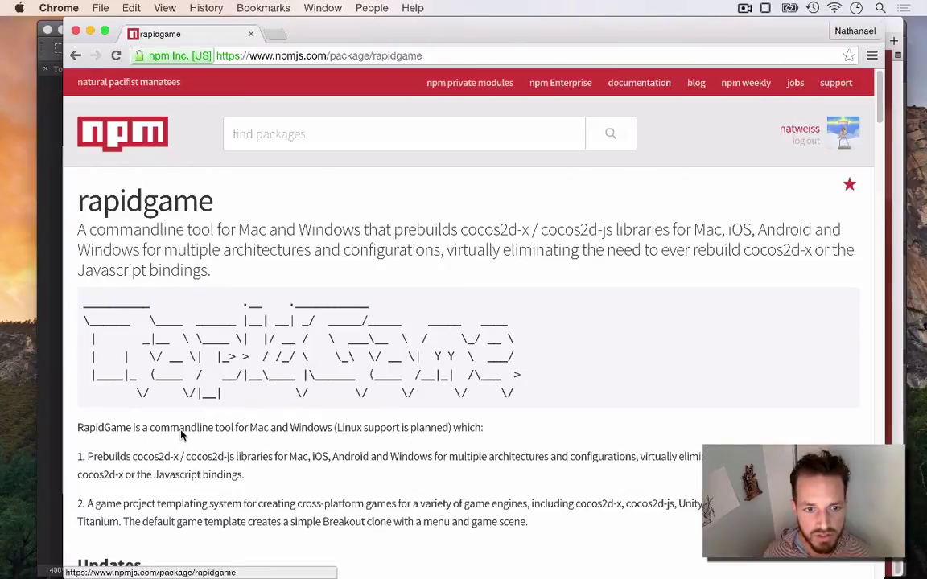
pyautogui.press('super+Tab')
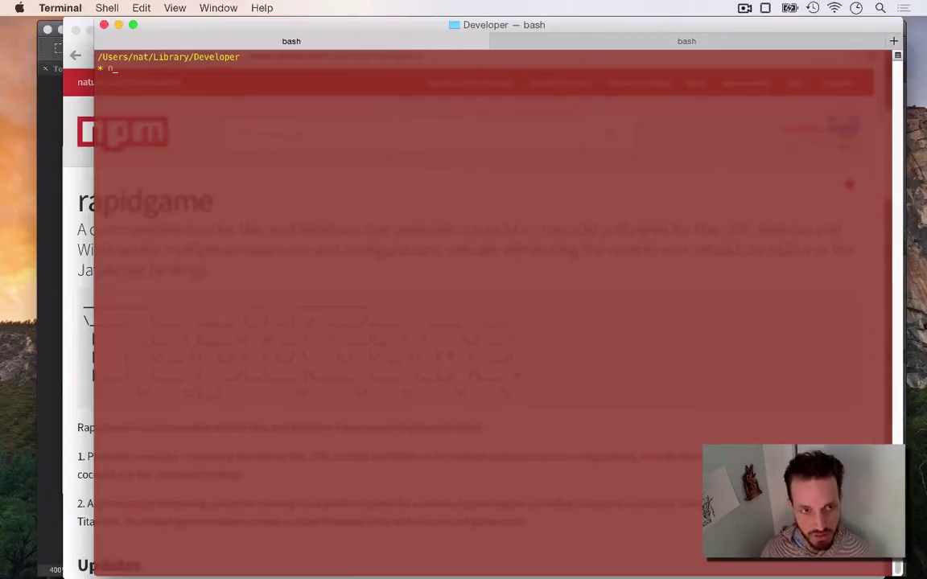
pyautogui.write('pm')
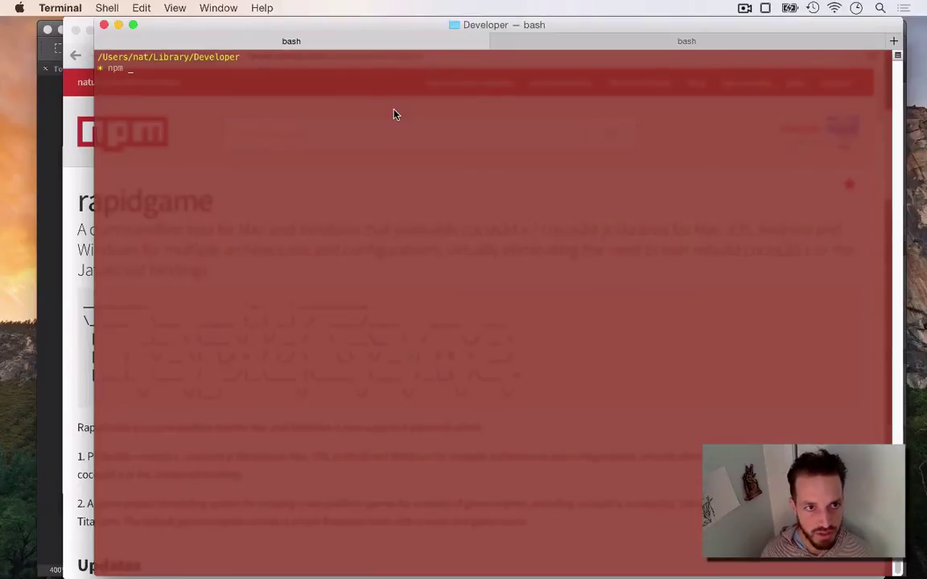
pyautogui.press('BackSpace')
pyautogui.press('BackSpace')
pyautogui.press('BackSpace')
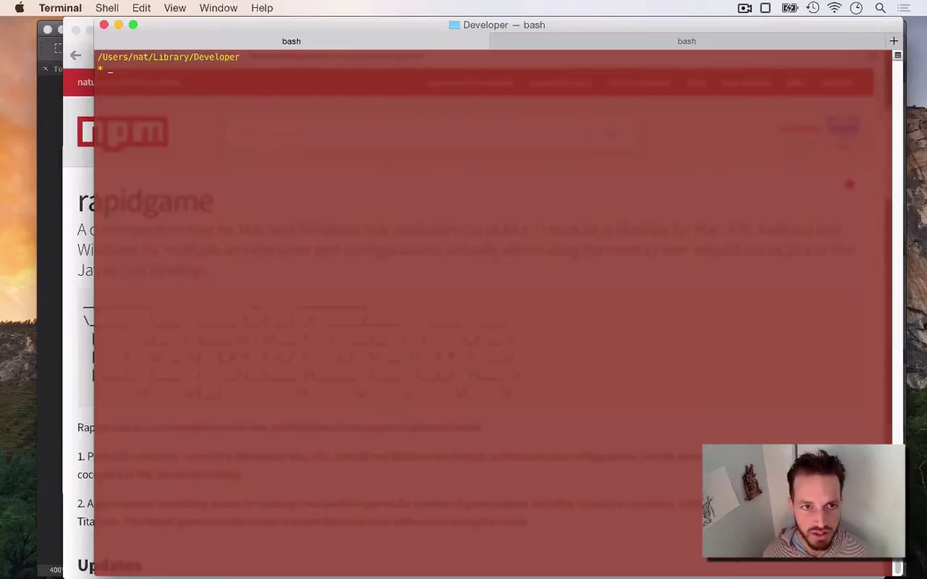
# Return to Chrome and view the Node.js and Git download pages linked from the rapidgame instructions, ending on the package page
pyautogui.click(86, 258)
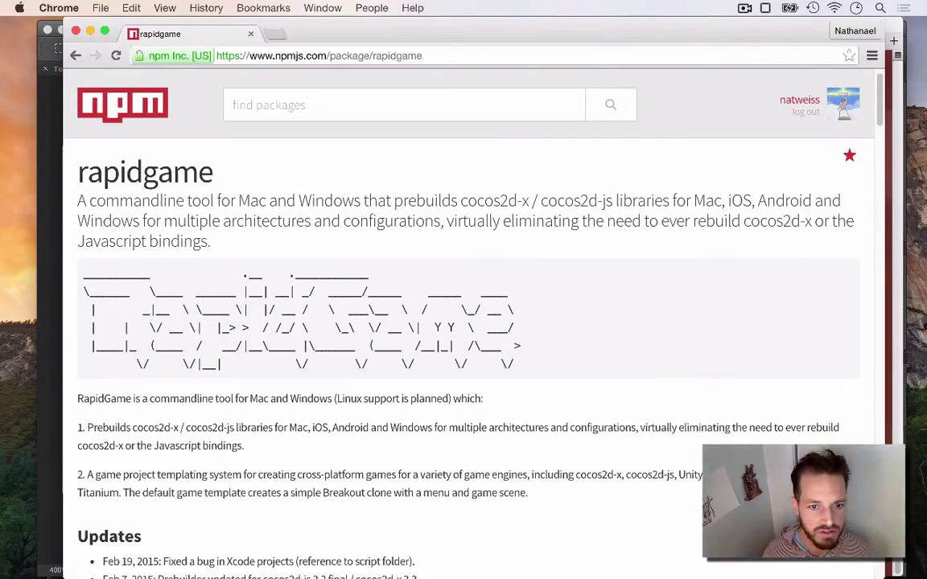
pyautogui.scroll(-5, 463, 321)
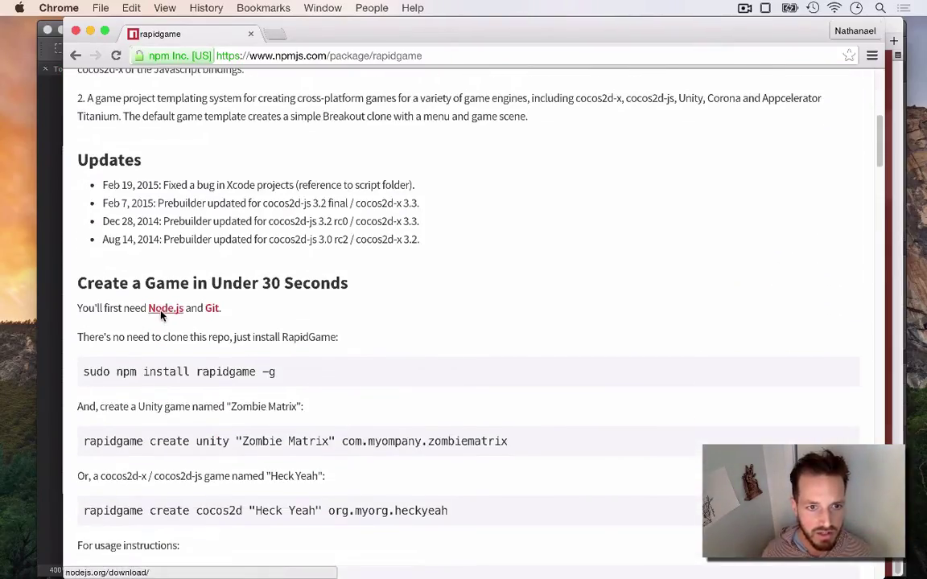
pyautogui.click(165, 309)
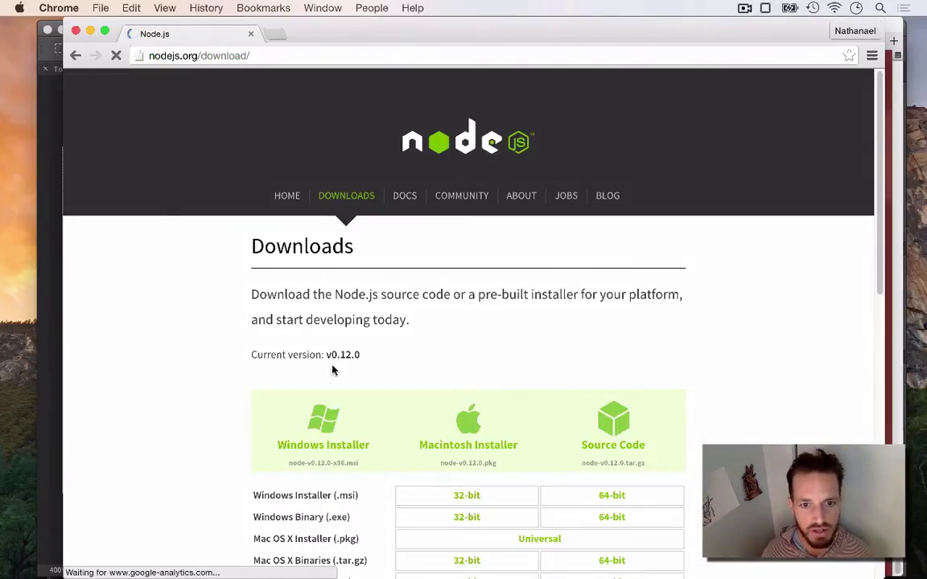
pyautogui.click(72, 63)
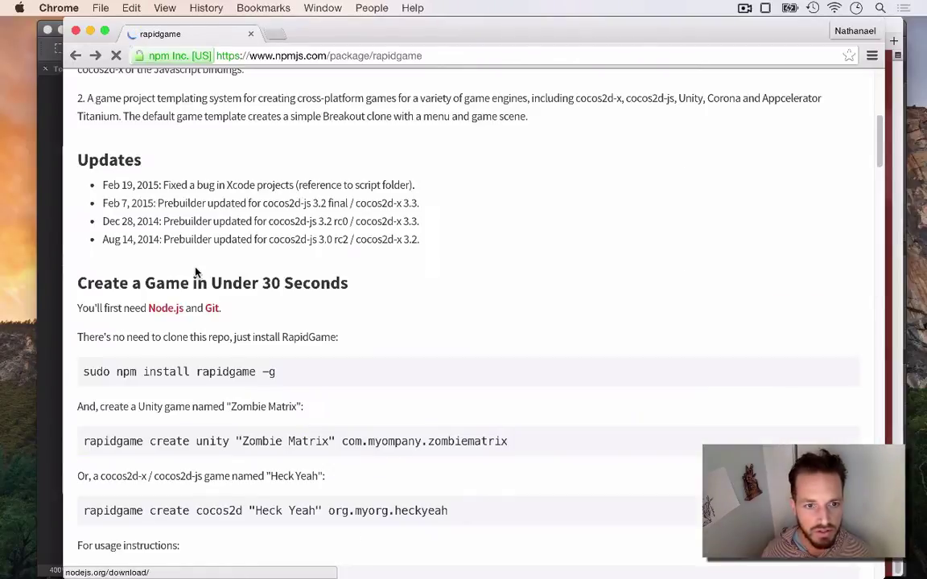
pyautogui.click(214, 311)
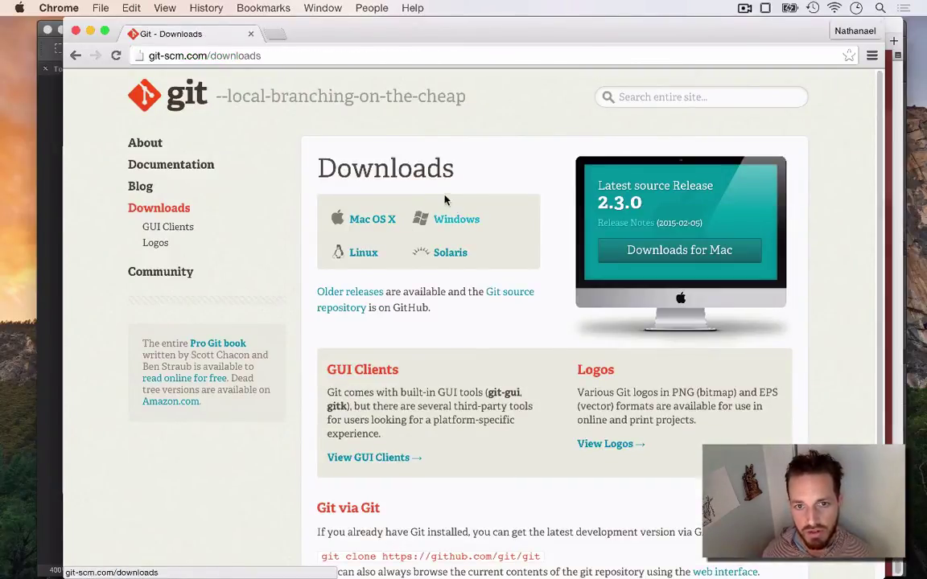
pyautogui.click(76, 56)
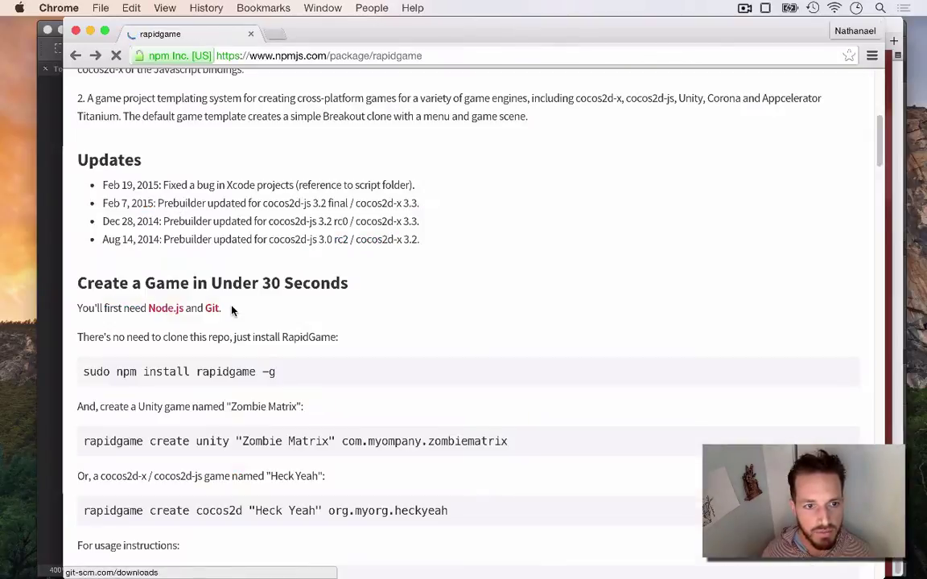
# Copy the command "sudo npm install rapidgame -g" from the package page and run it in Terminal, entering the account password
pyautogui.tripleClick(282, 373)
pyautogui.press('super+c')
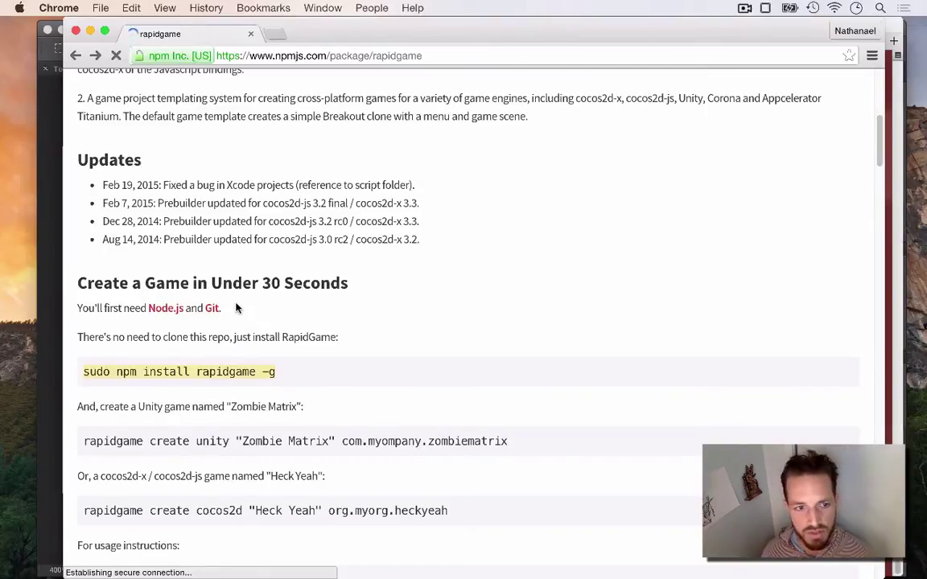
pyautogui.press('super+Tab')
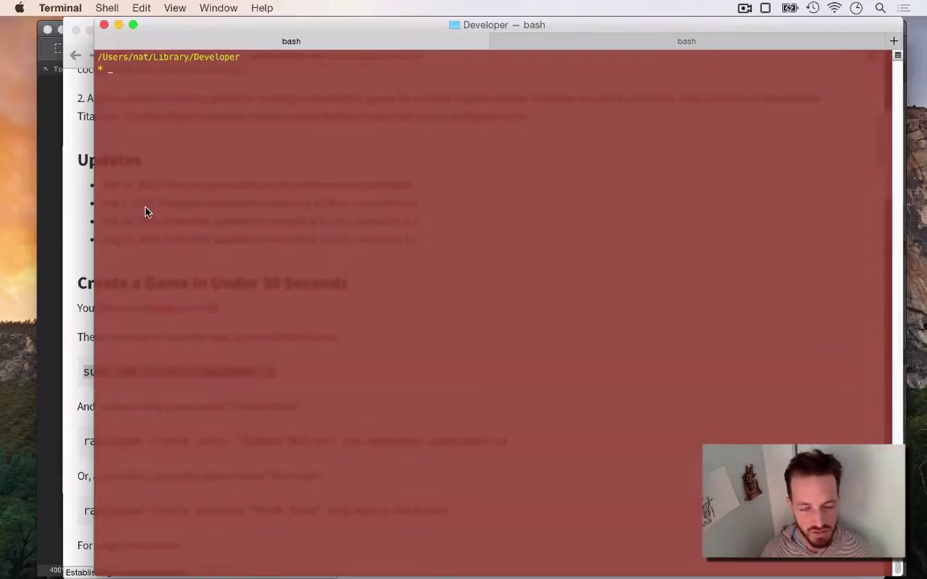
pyautogui.press('super+v')
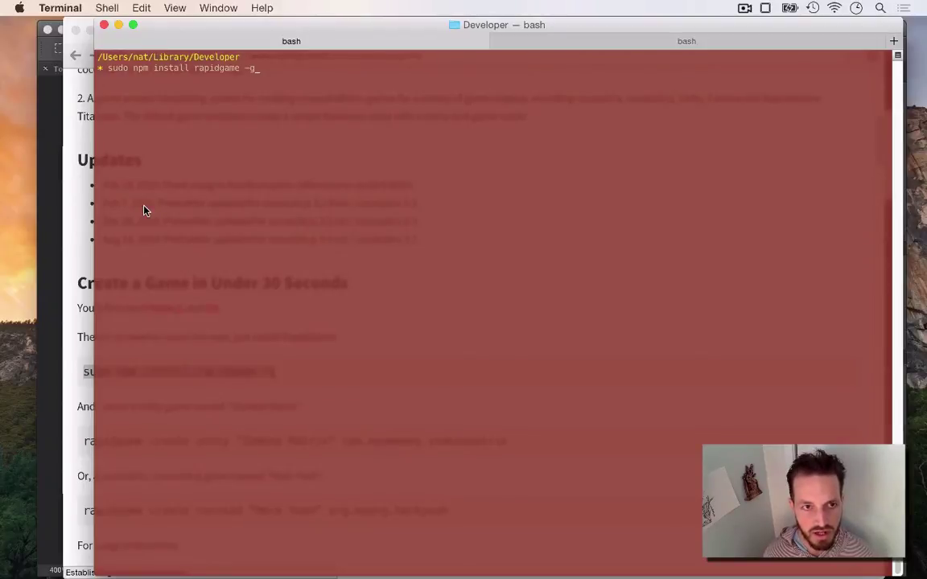
pyautogui.press('Return')
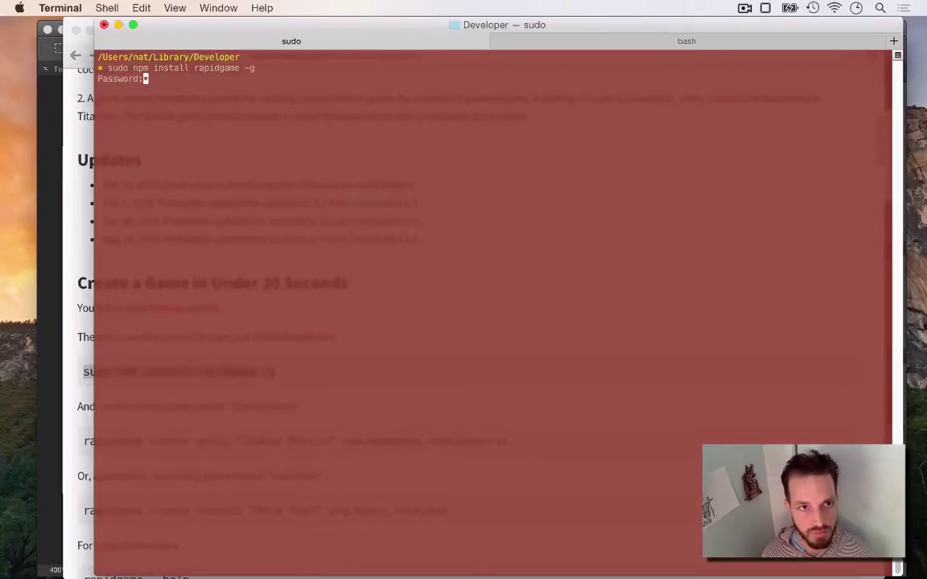
pyautogui.press('Return')
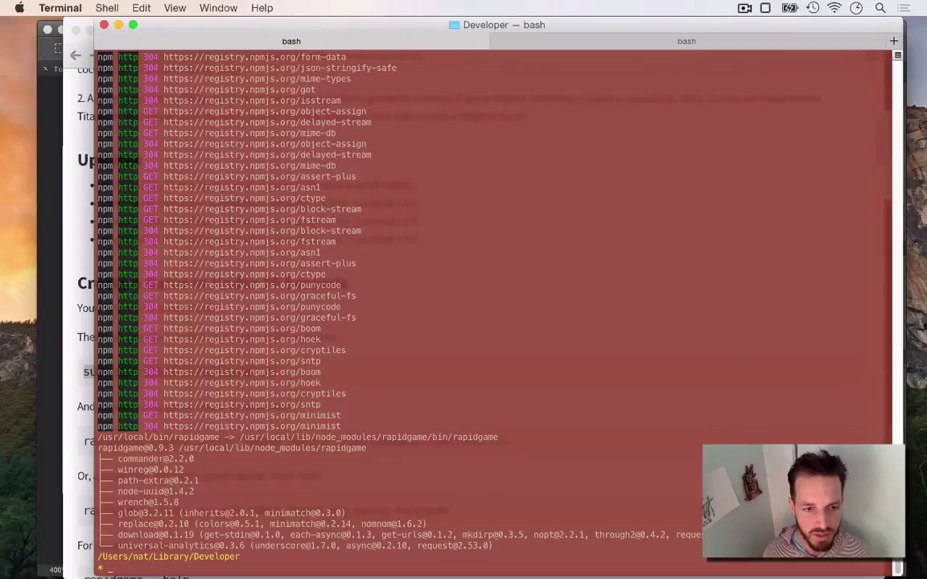
# List the contents of /usr/local/lib/node_modules/rapidgame/ in the terminal
pyautogui.write('ls')
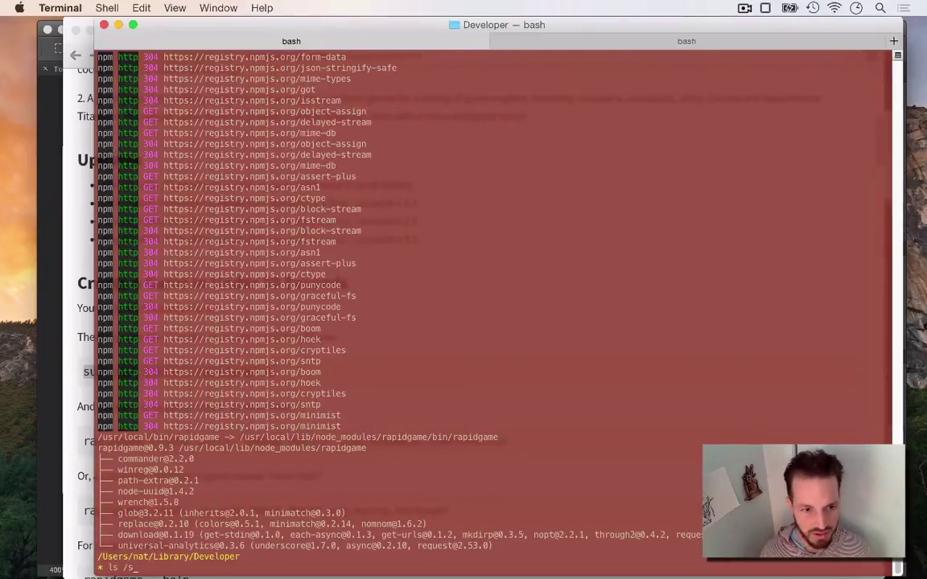
pyautogui.write(' /usr/local/lib/r')
pyautogui.press('BackSpace')
pyautogui.write('node_modules/r')
pyautogui.press('Tab')
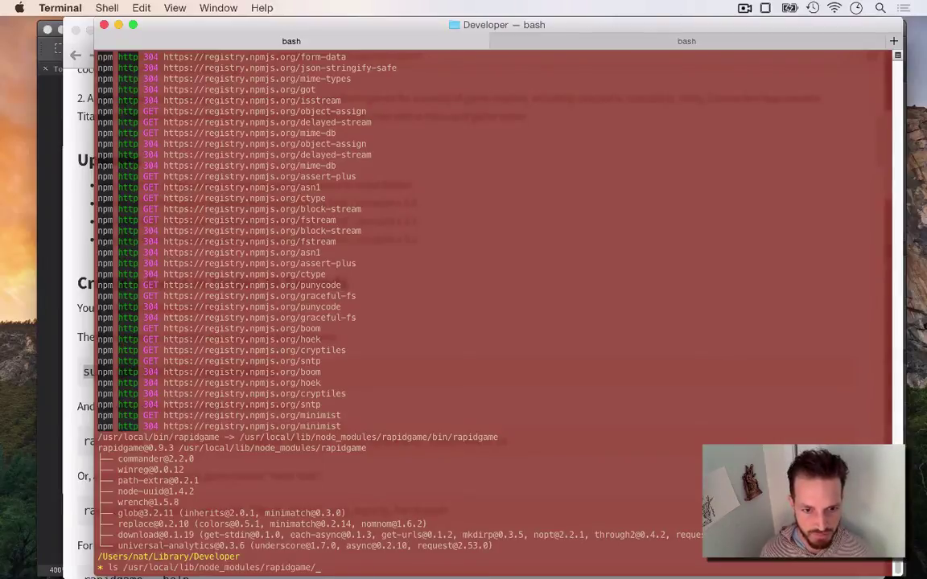
pyautogui.press('Return')
pyautogui.press('Up')
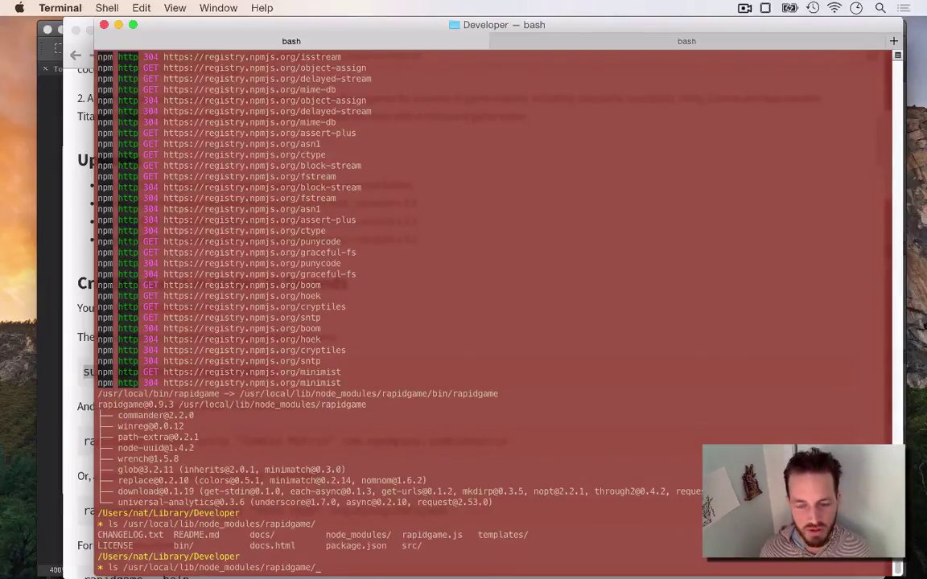
pyautogui.press('BackSpace')
pyautogui.press('BackSpace')
pyautogui.press('BackSpace')
pyautogui.press('BackSpace')
pyautogui.press('BackSpace')
pyautogui.press('BackSpace')
pyautogui.press('BackSpace')
pyautogui.press('BackSpace')
pyautogui.press('BackSpace')
pyautogui.press('BackSpace')
pyautogui.press('BackSpace')
pyautogui.press('BackSpace')
pyautogui.press('BackSpace')
pyautogui.press('BackSpace')
pyautogui.press('BackSpace')
pyautogui.press('BackSpace')
pyautogui.press('BackSpace')
pyautogui.press('BackSpace')
pyautogui.press('BackSpace')
pyautogui.press('BackSpace')
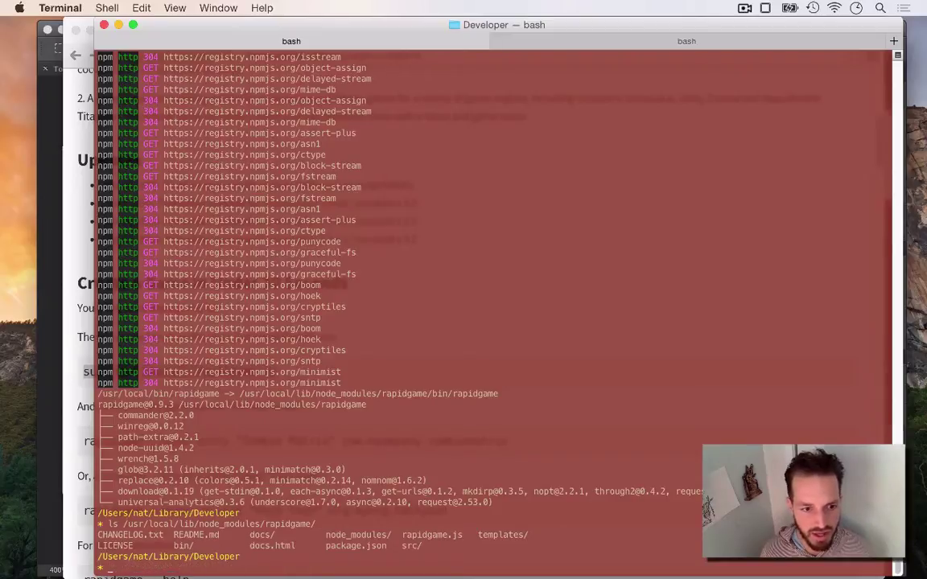
pyautogui.write('rapidgame')
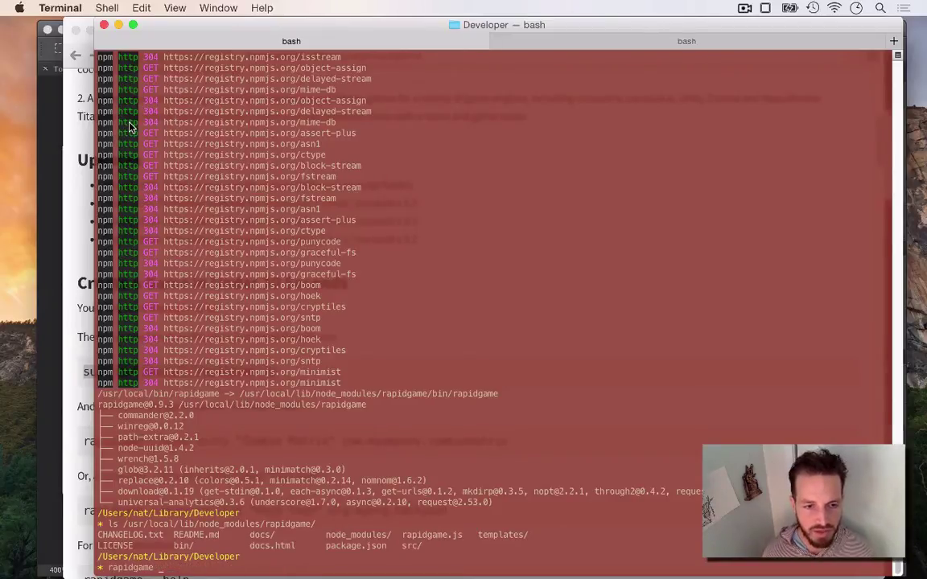
pyautogui.press('BackSpace')
pyautogui.press('BackSpace')
pyautogui.press('BackSpace')
pyautogui.press('BackSpace')
pyautogui.press('BackSpace')
pyautogui.press('BackSpace')
pyautogui.press('BackSpace')
pyautogui.press('BackSpace')
pyautogui.press('BackSpace')
pyautogui.press('BackSpace')
# Clear the terminal, change to the ~/Desktop/ directory and close the second terminal session
pyautogui.hotkey('ctrl', 'l')
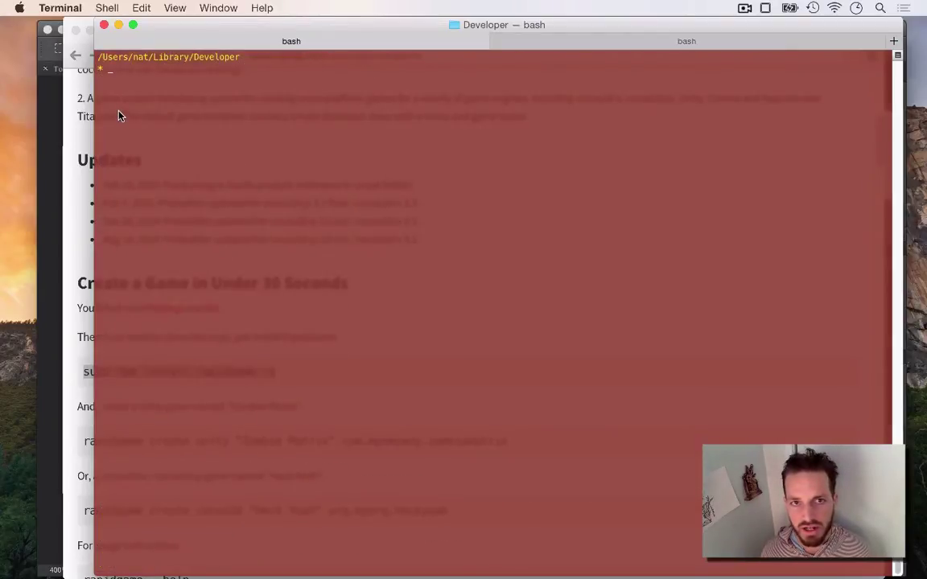
pyautogui.write('cd ~/')
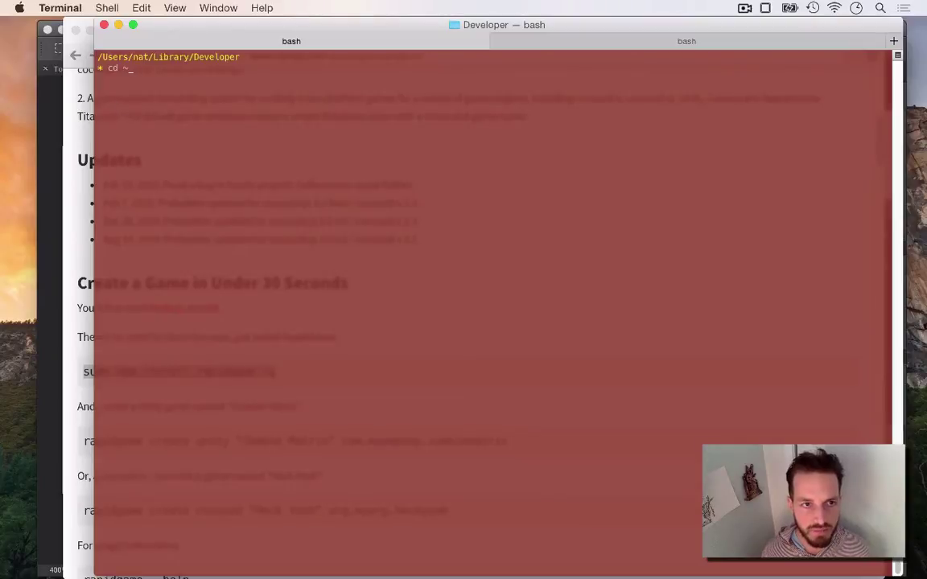
pyautogui.write('DE')
pyautogui.press('Tab')
pyautogui.press('Return')
pyautogui.click(497, 41)
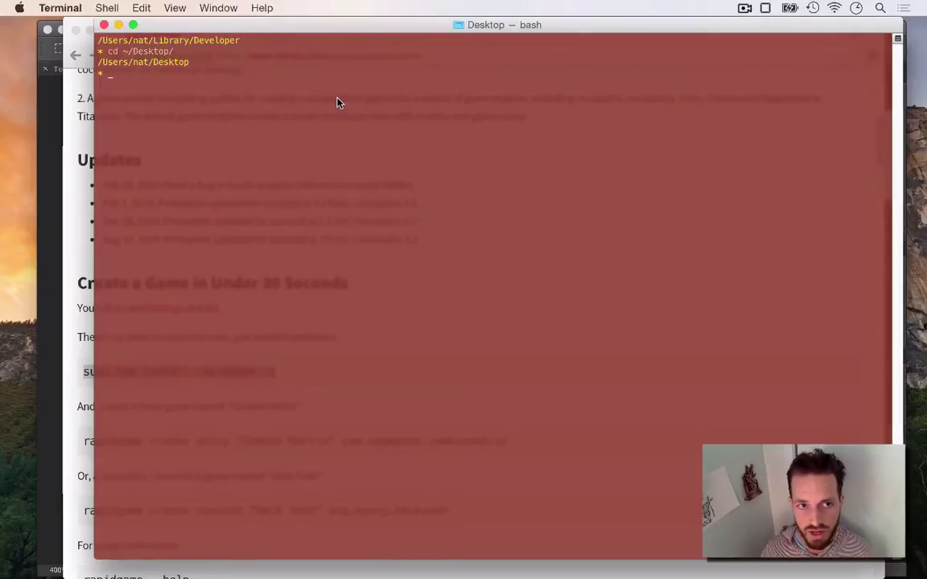
# Run rapidgame without arguments to show its usage help
pyautogui.write('rapidgame ')
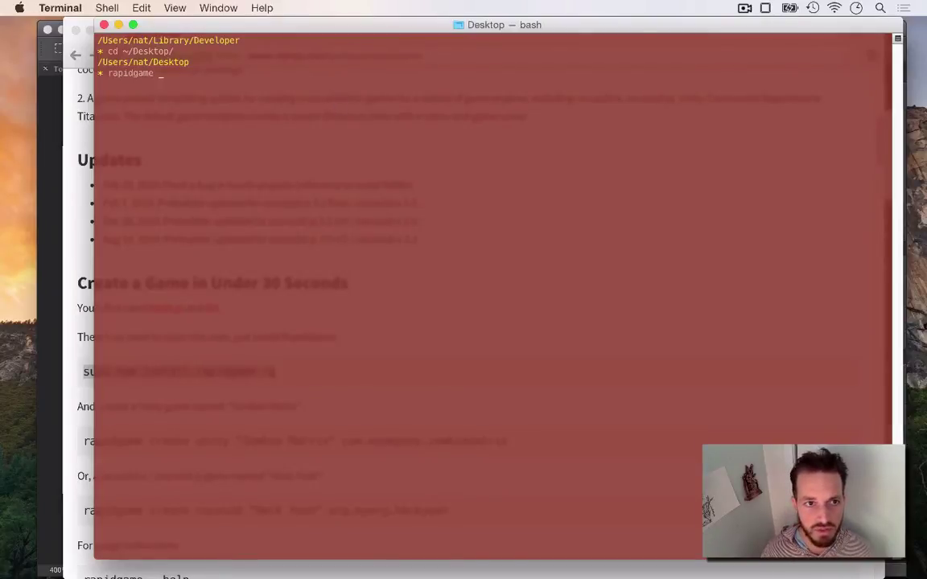
pyautogui.write('cre')
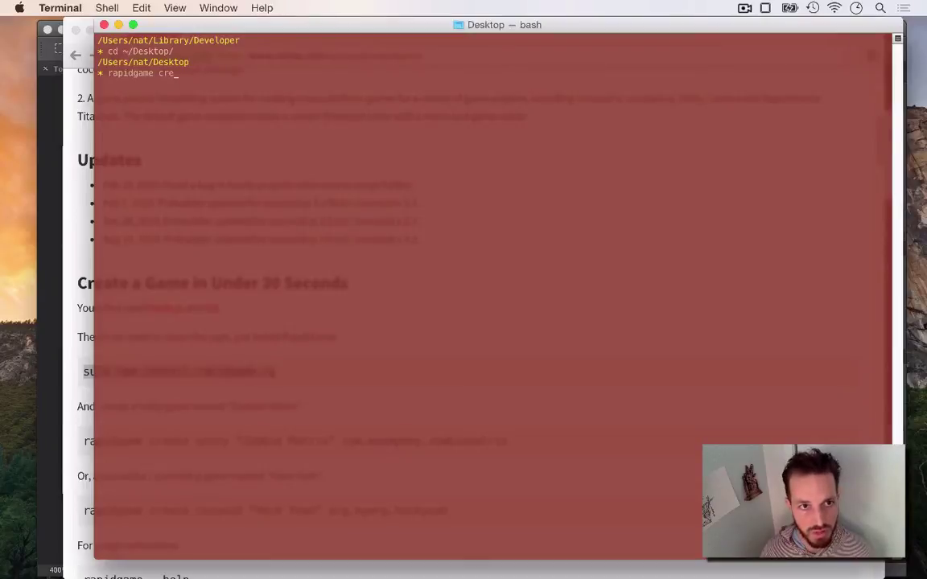
pyautogui.write('ate coc')
pyautogui.press('BackSpace')
pyautogui.press('BackSpace')
pyautogui.press('BackSpace')
pyautogui.press('BackSpace')
pyautogui.press('BackSpace')
pyautogui.press('BackSpace')
pyautogui.press('BackSpace')
pyautogui.press('BackSpace')
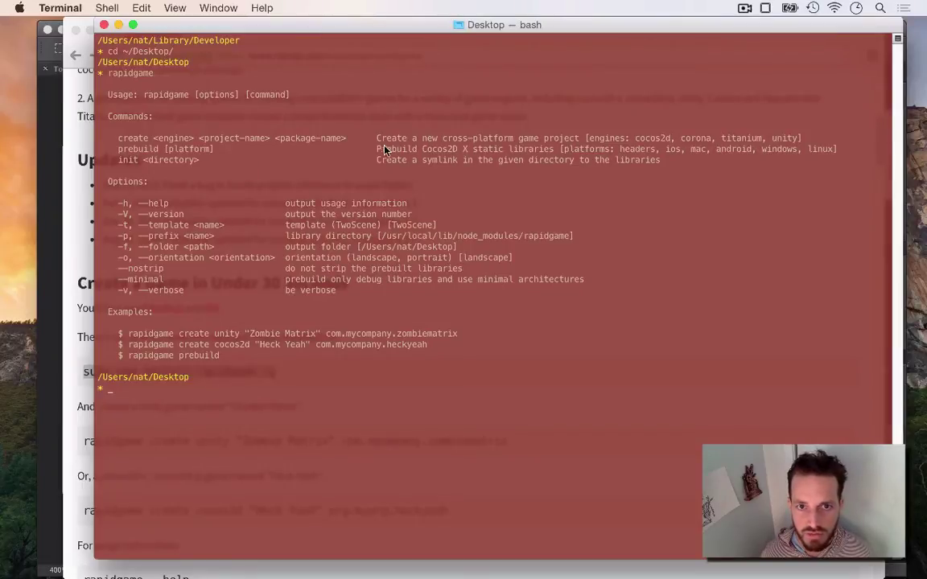
# Highlight the supported engines, the unity option and the "Zombie Matrix" example command in the usage help
pyautogui.moveTo(634, 144); pyautogui.dragTo(794, 141)
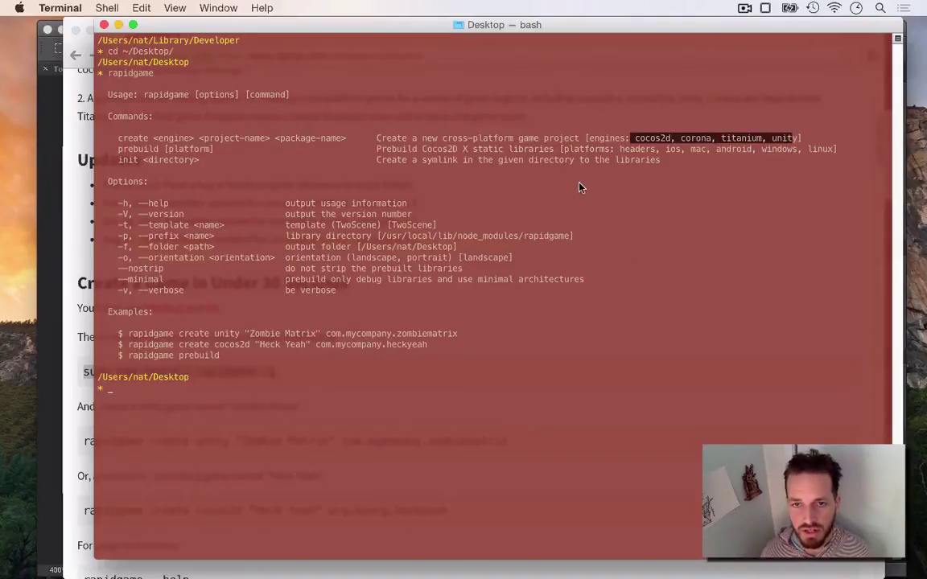
pyautogui.click(557, 166)
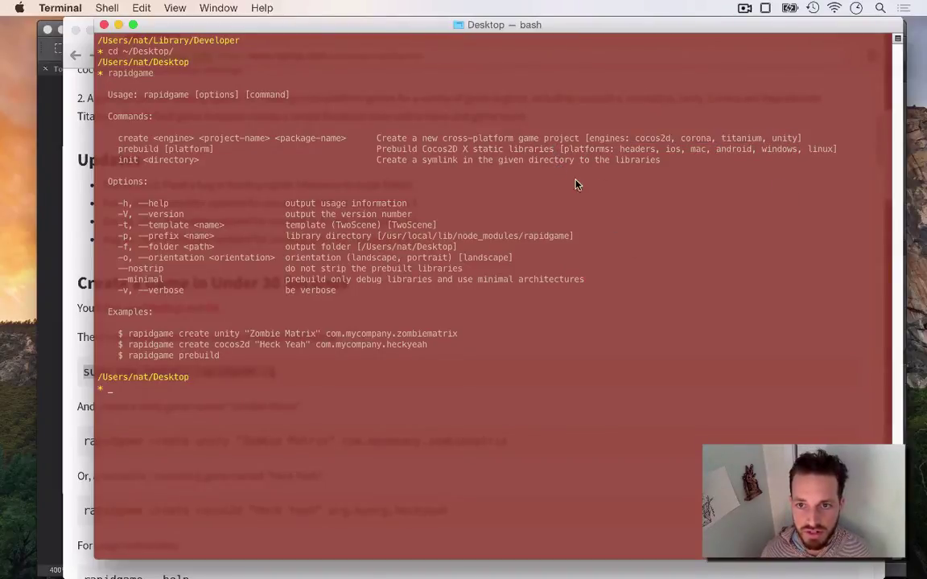
pyautogui.doubleClick(782, 137)
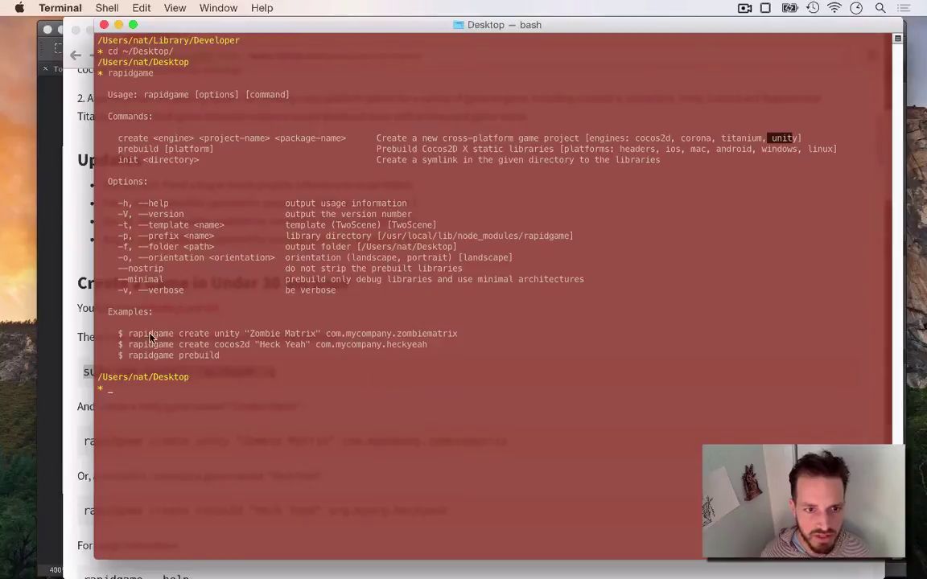
pyautogui.moveTo(118, 333); pyautogui.dragTo(406, 337)
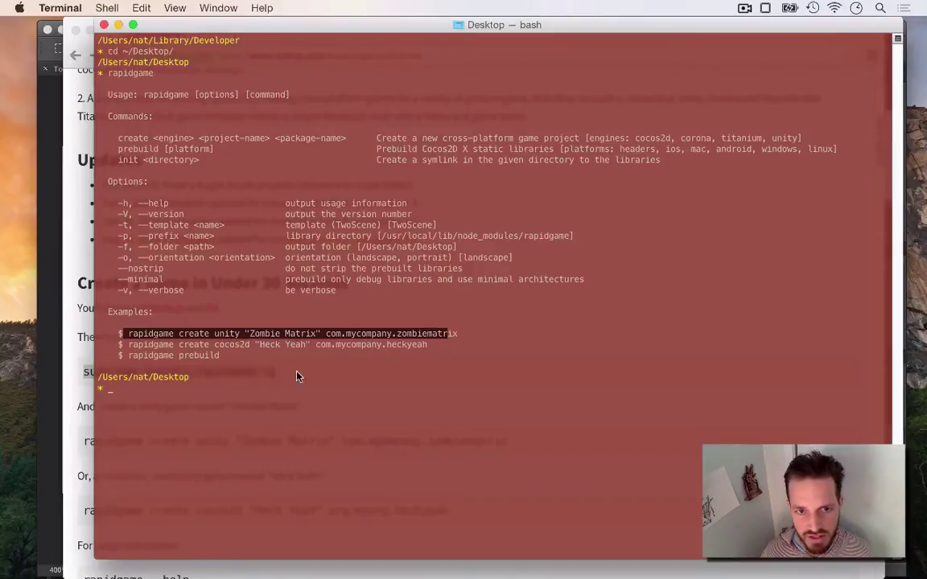
# Run rapidgame create cocos2d "Awesomeness" com.wizardfu.awesomeness to create the game project on the Desktop
pyautogui.write('rapidc')
pyautogui.press('BackSpace')
pyautogui.write('game create')
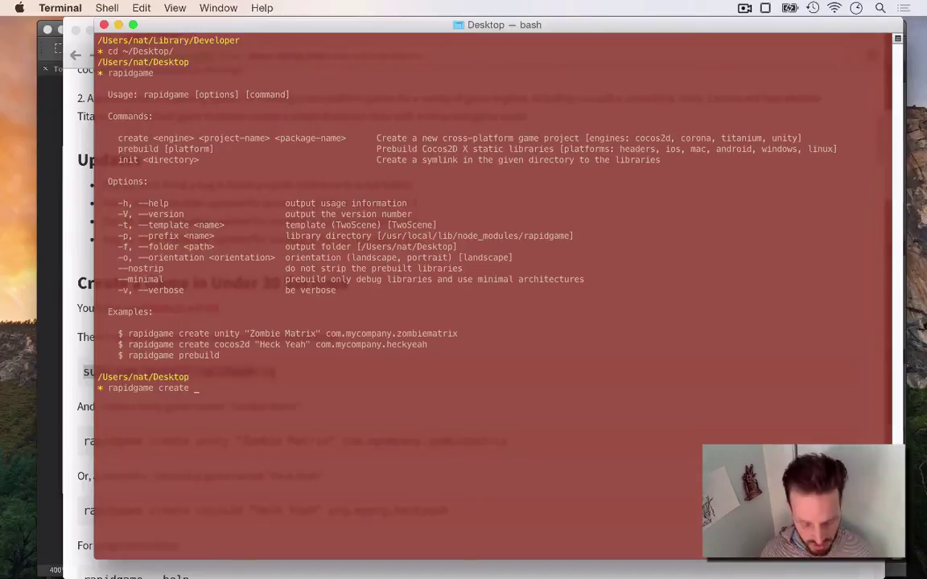
pyautogui.write(' cocos2')
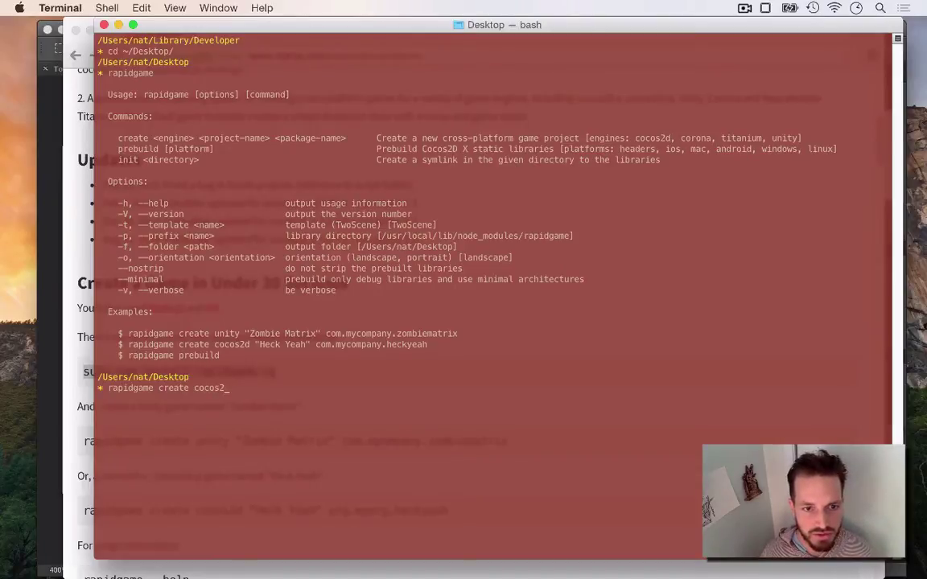
pyautogui.write('d "Awesomeness" com.')
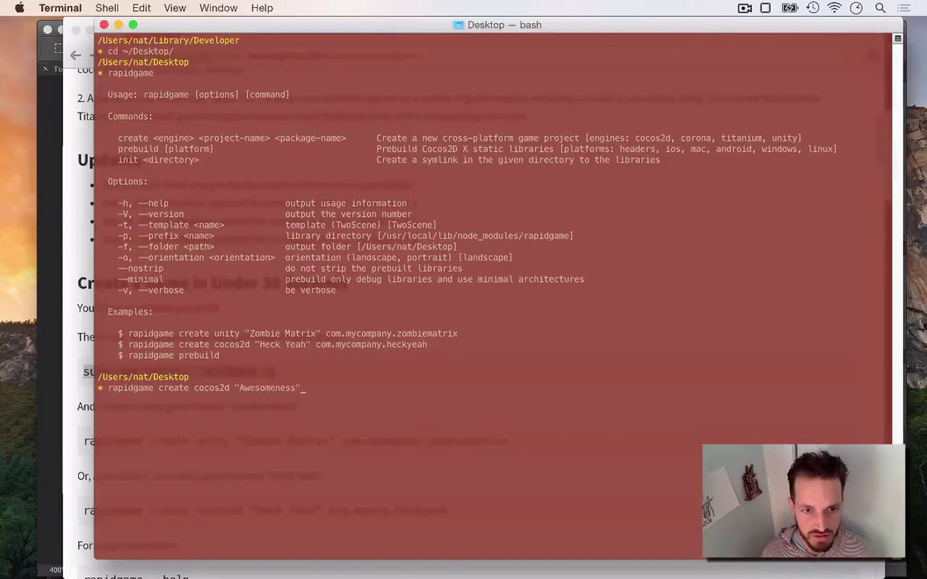
pyautogui.write('wizardfu.')
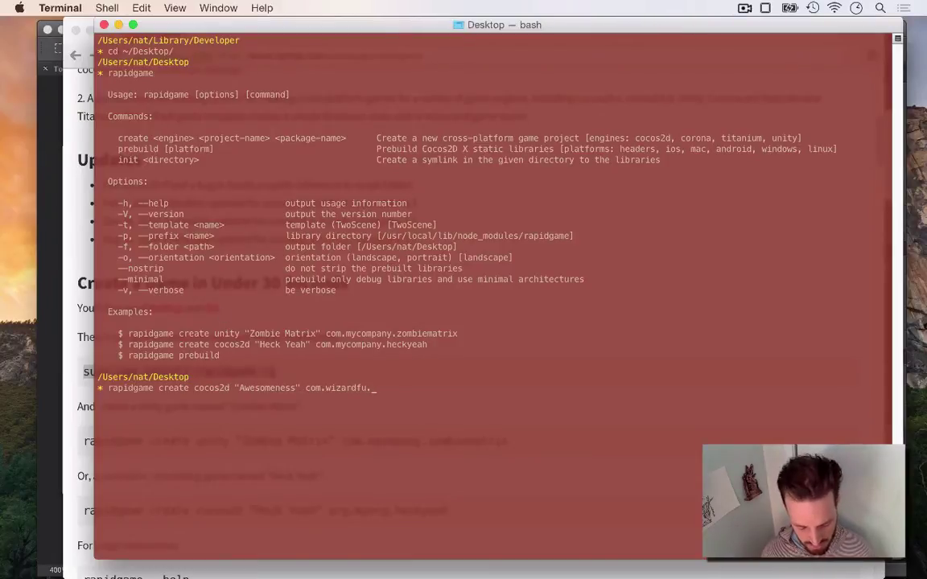
pyautogui.write('awesomeness')
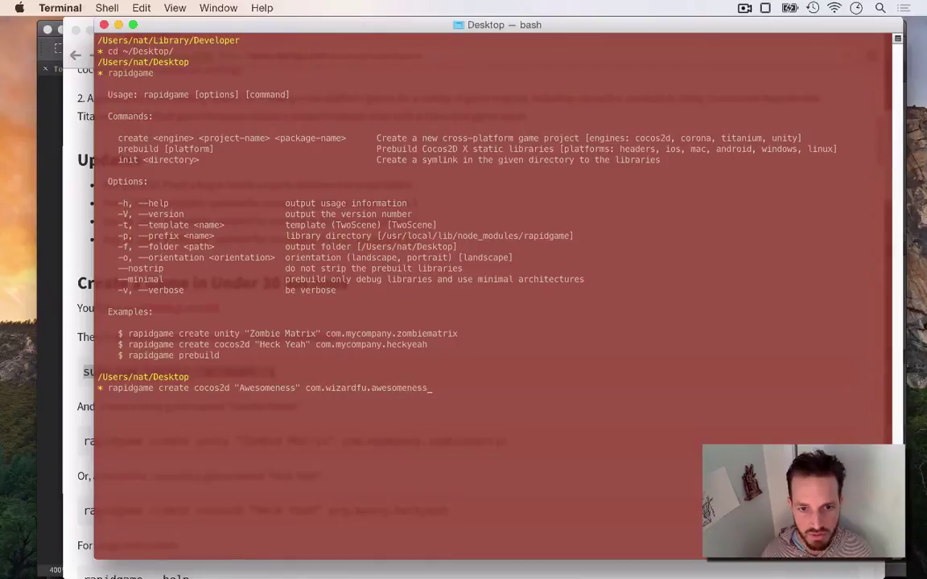
pyautogui.press('Return')
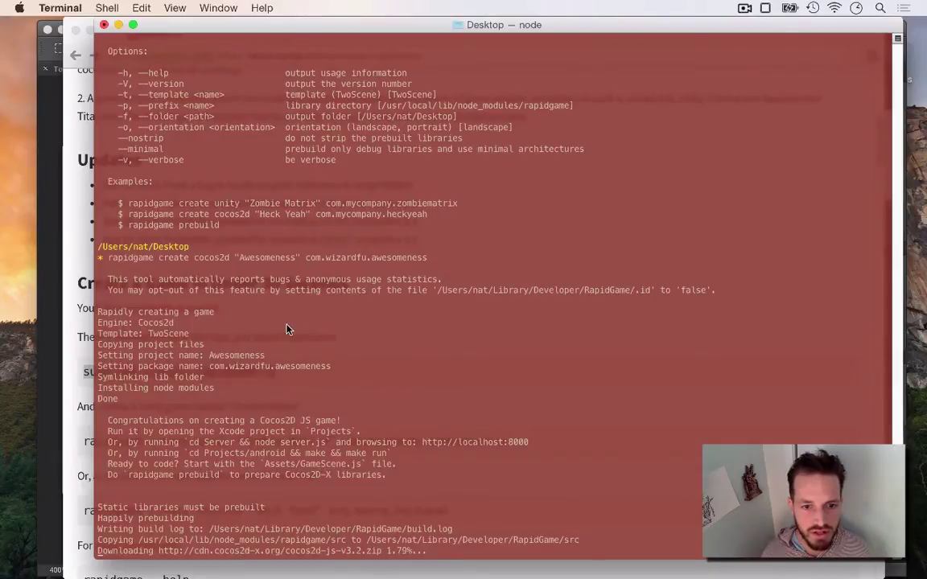
# Reveal the desktop, open the Awesomeness project folder in Finder, and reposition and enlarge its window
pyautogui.moveTo(926, 578)
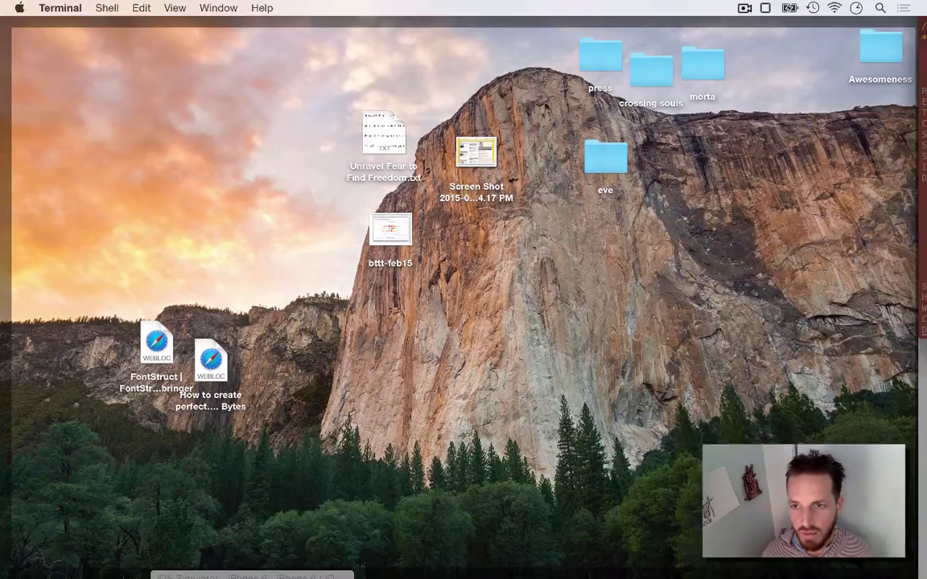
pyautogui.click(875, 64)
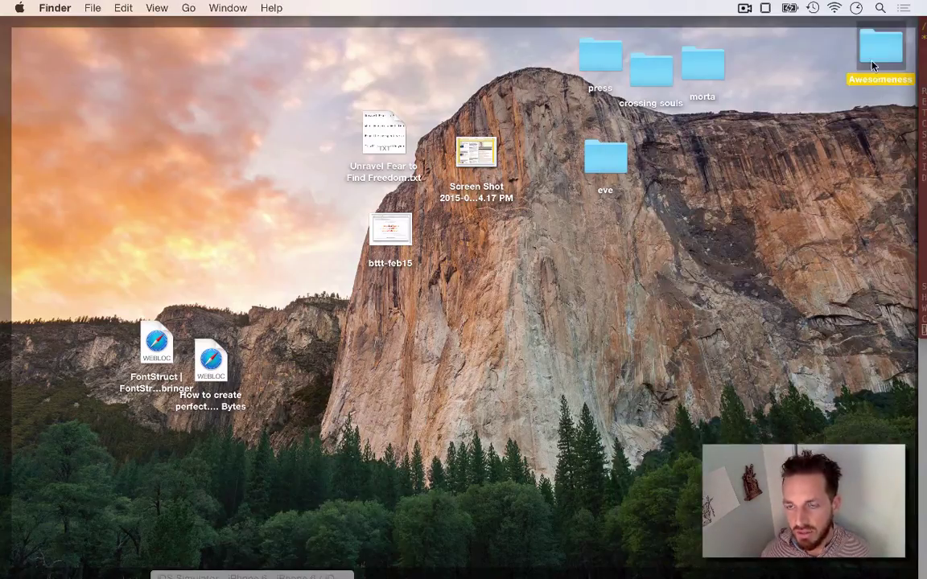
pyautogui.press('F11')
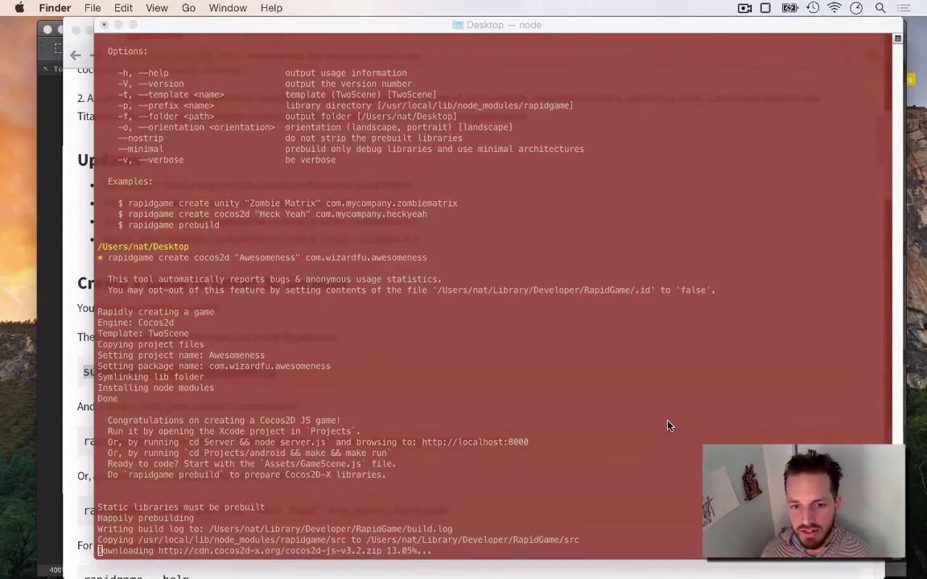
pyautogui.press('F11')
pyautogui.press('super+o')
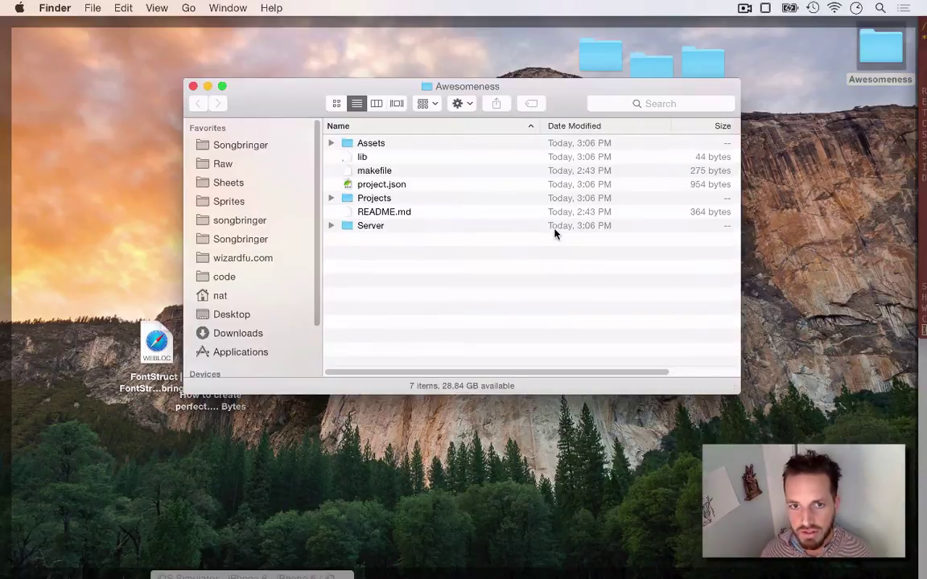
pyautogui.moveTo(301, 116); pyautogui.dragTo(258, 107)
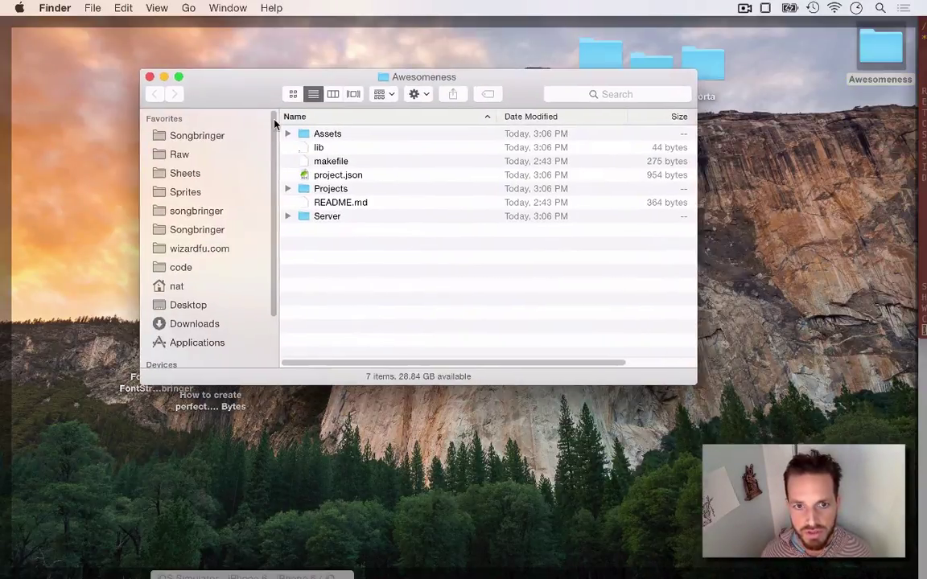
pyautogui.moveTo(694, 385); pyautogui.dragTo(822, 428)
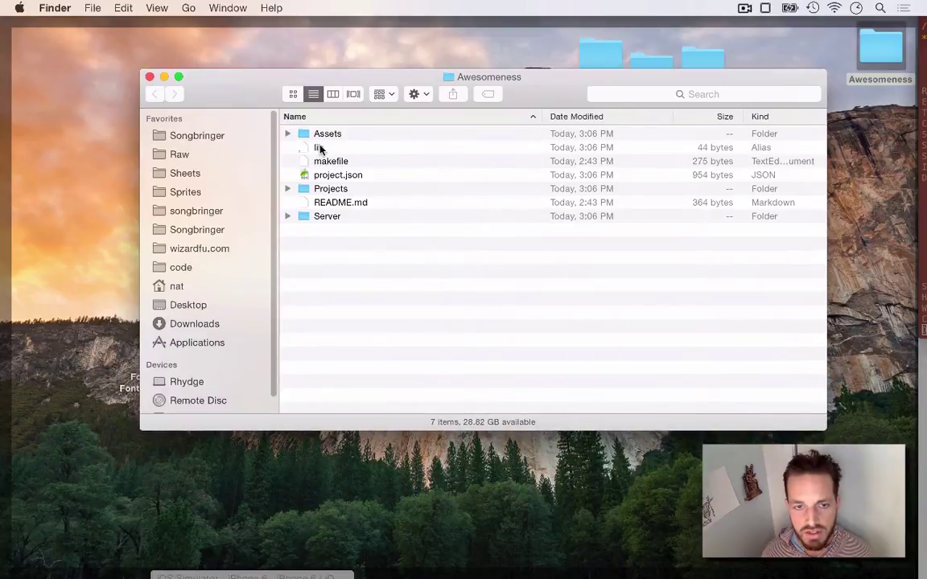
# Check the size of the Awesomeness folder in its info window, closing the info window when done
pyautogui.click(881, 50)
pyautogui.press('super+i')
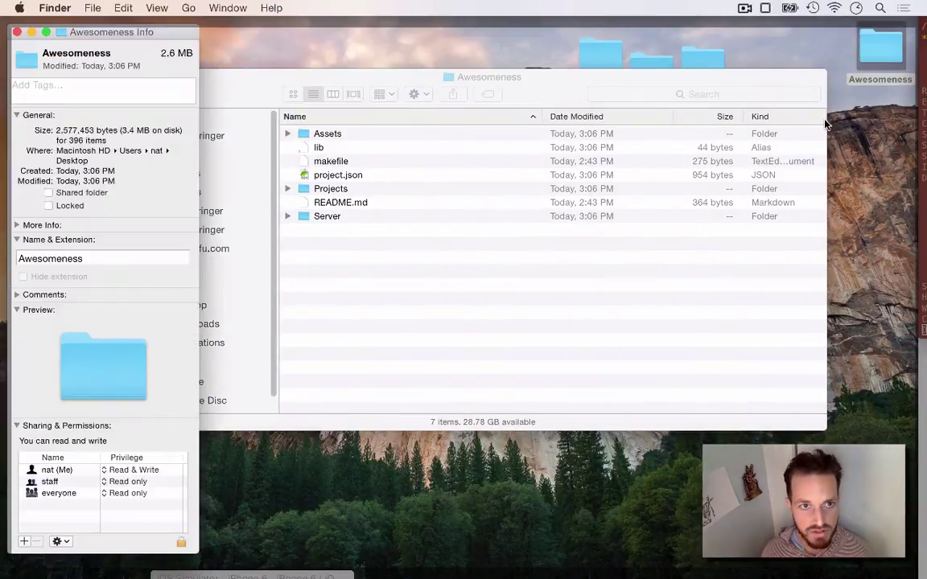
pyautogui.press('super+w')
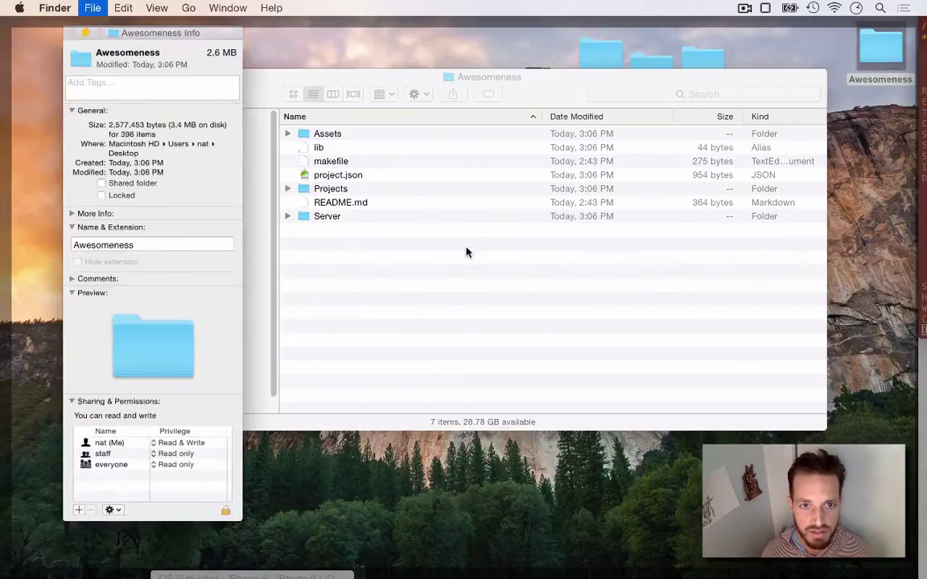
# Point out the lib alias in the Awesomeness folder and bring the hidden windows back to check the download progress
pyautogui.click(319, 148)
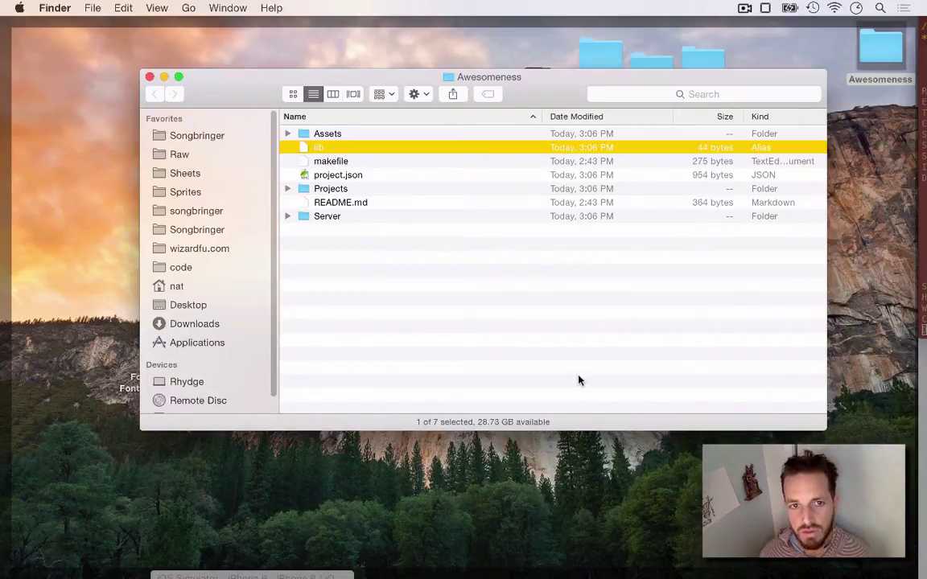
pyautogui.click(559, 344)
pyautogui.press('F11')
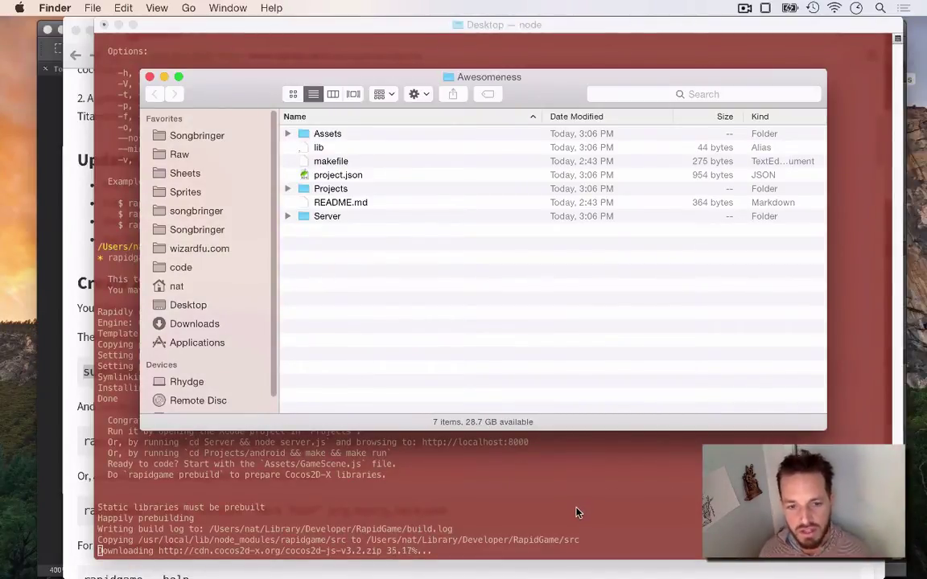
pyautogui.click(576, 512)
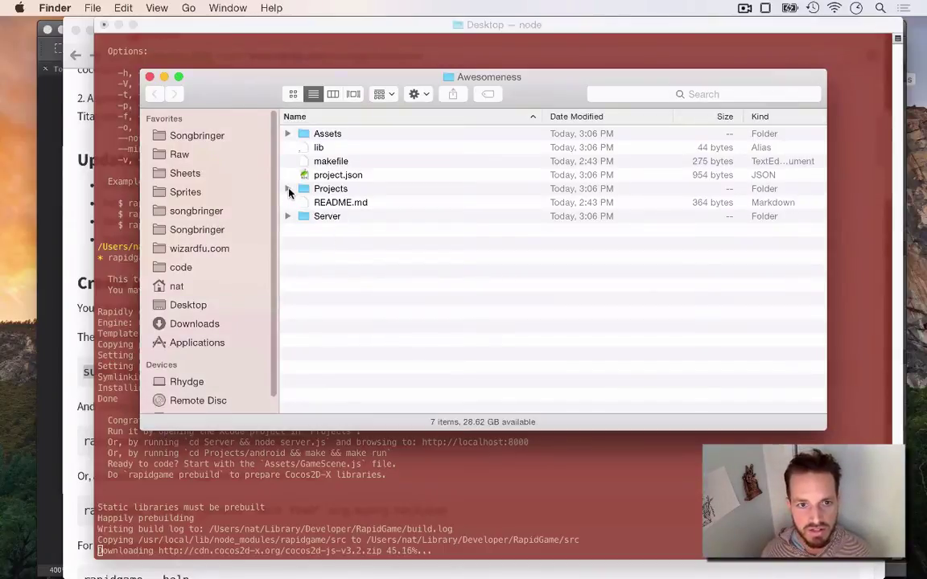
# Expand the Projects folder and its html subfolder to view the generated project files
pyautogui.click(288, 189)
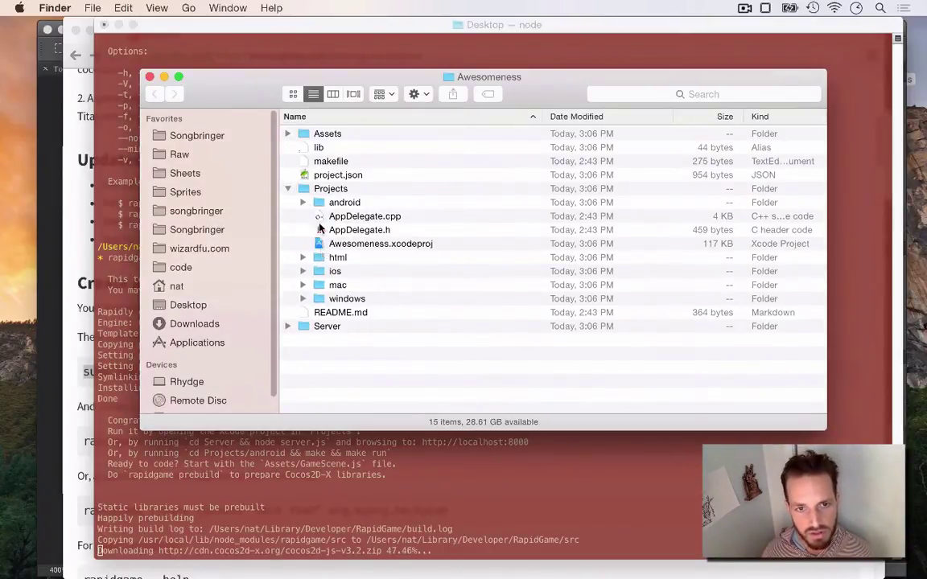
pyautogui.click(302, 258)
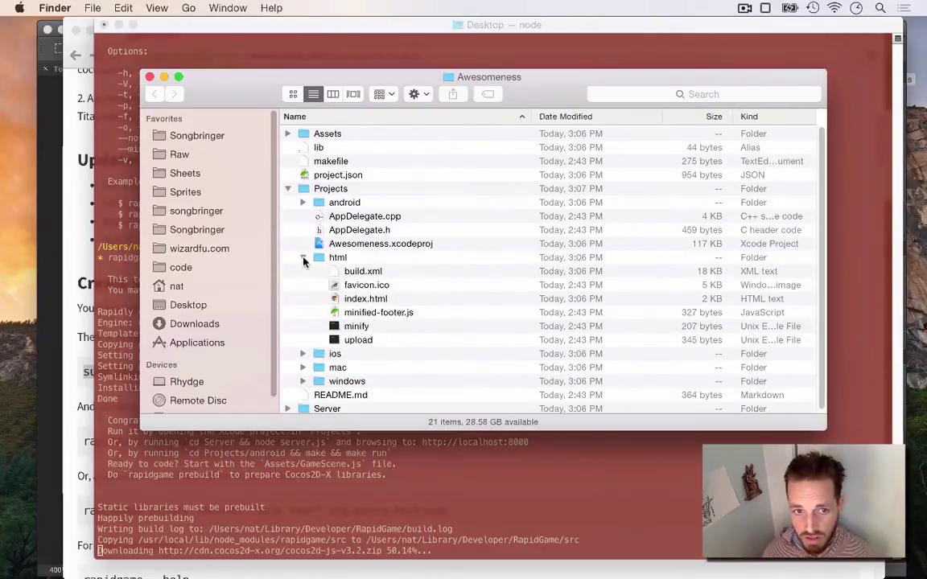
pyautogui.click(303, 257)
pyautogui.click(303, 258)
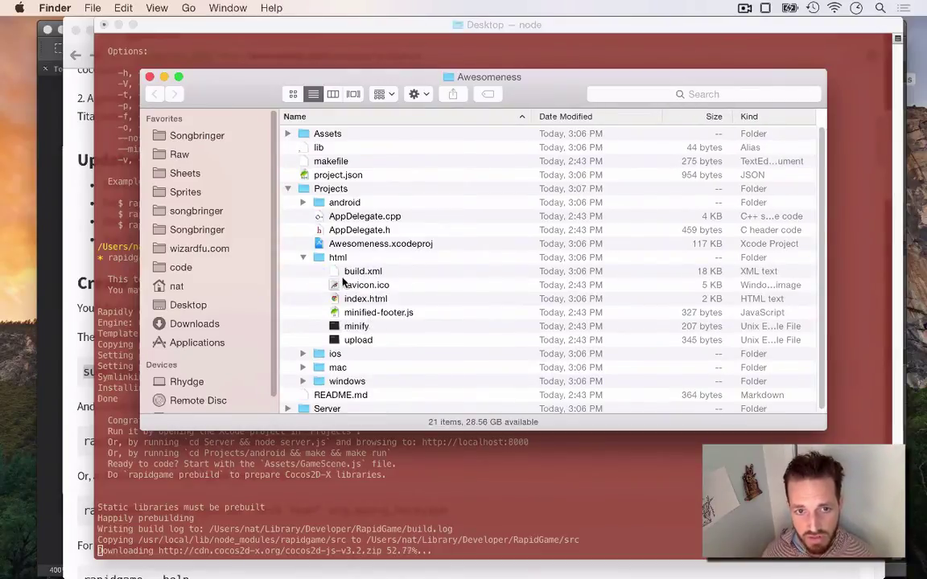
# Collapse the html folder, point out Awesomeness.xcodeproj, and briefly check the contents of the windows and mac folders
pyautogui.click(303, 258)
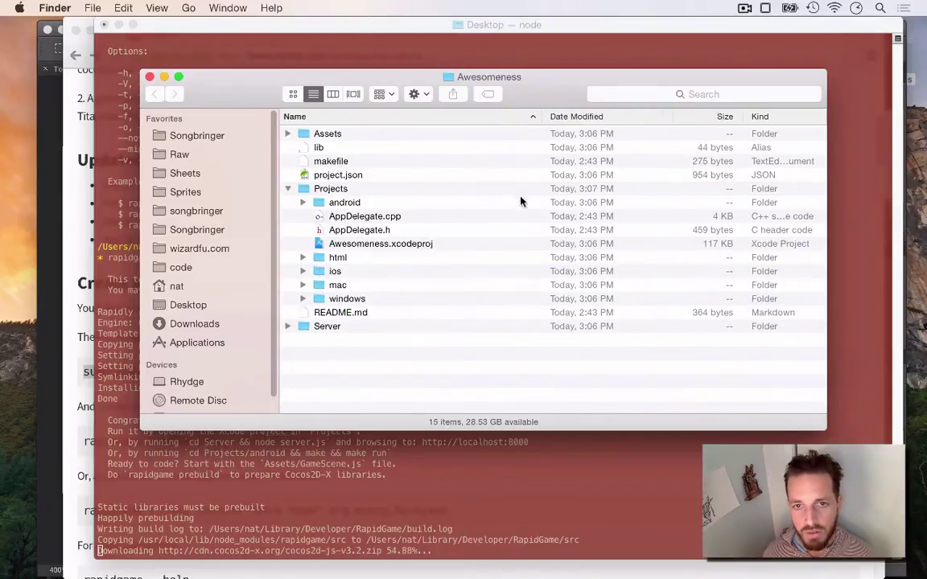
pyautogui.click(349, 245)
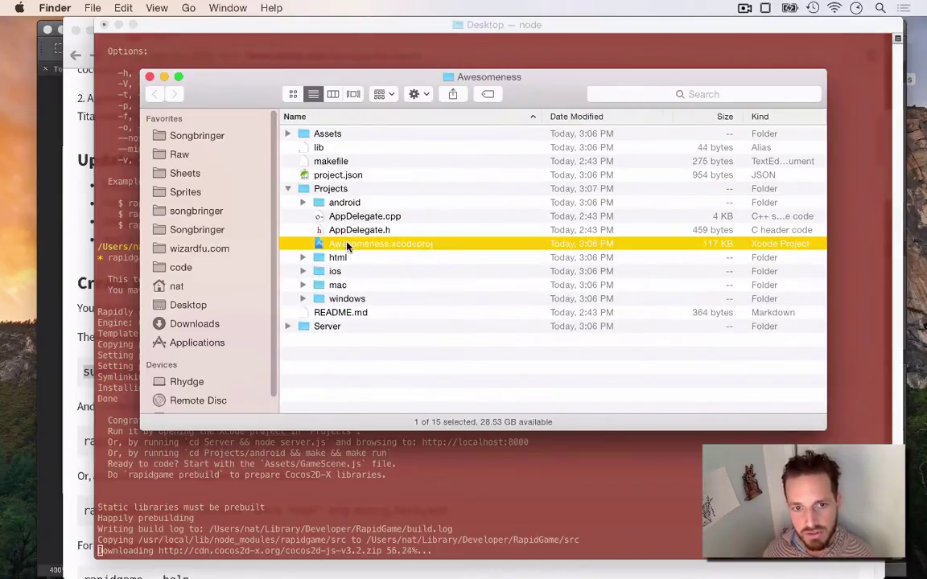
pyautogui.click(303, 299)
pyautogui.click(302, 299)
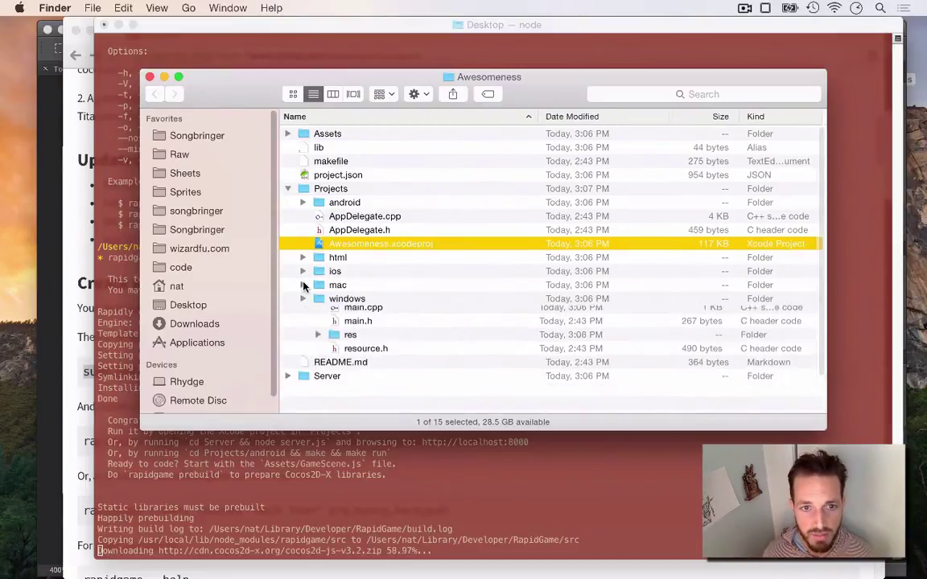
pyautogui.click(304, 285)
pyautogui.click(304, 287)
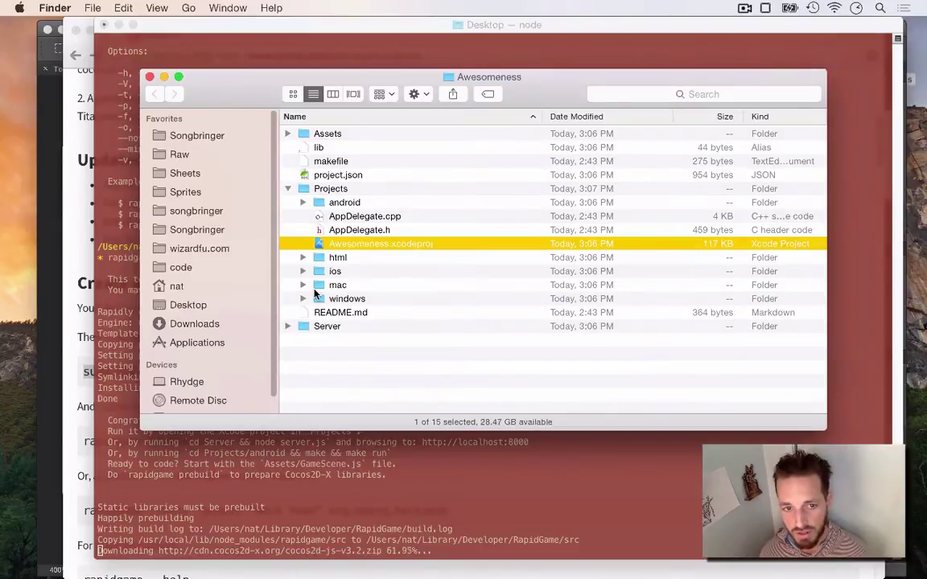
# Examine the contents of the Server and Assets folders, collapsing each one when done
pyautogui.click(288, 327)
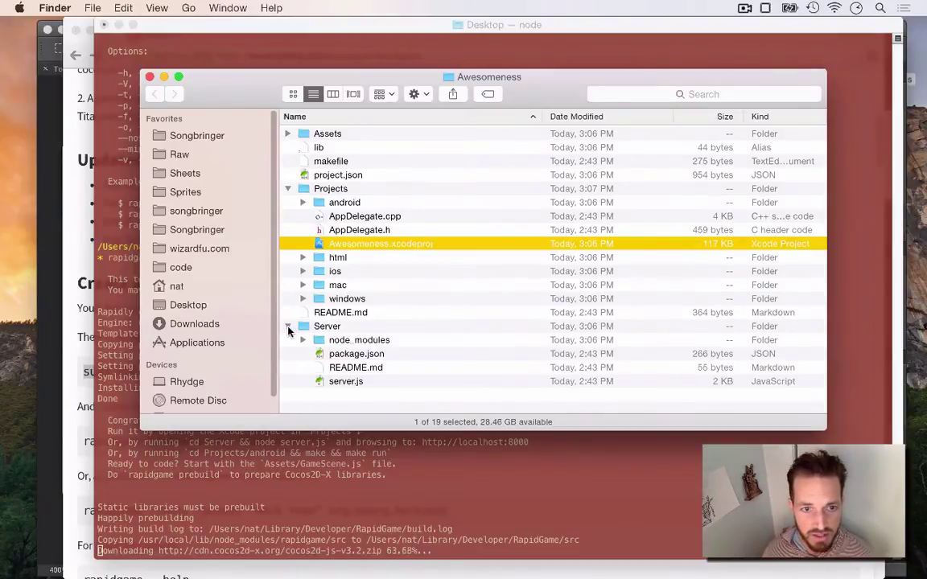
pyautogui.click(288, 327)
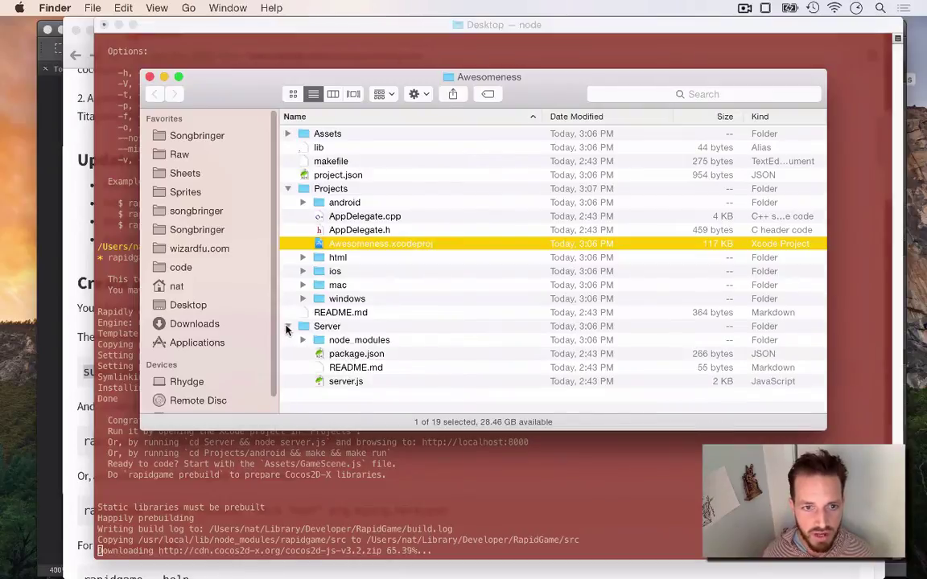
pyautogui.click(288, 327)
pyautogui.click(288, 133)
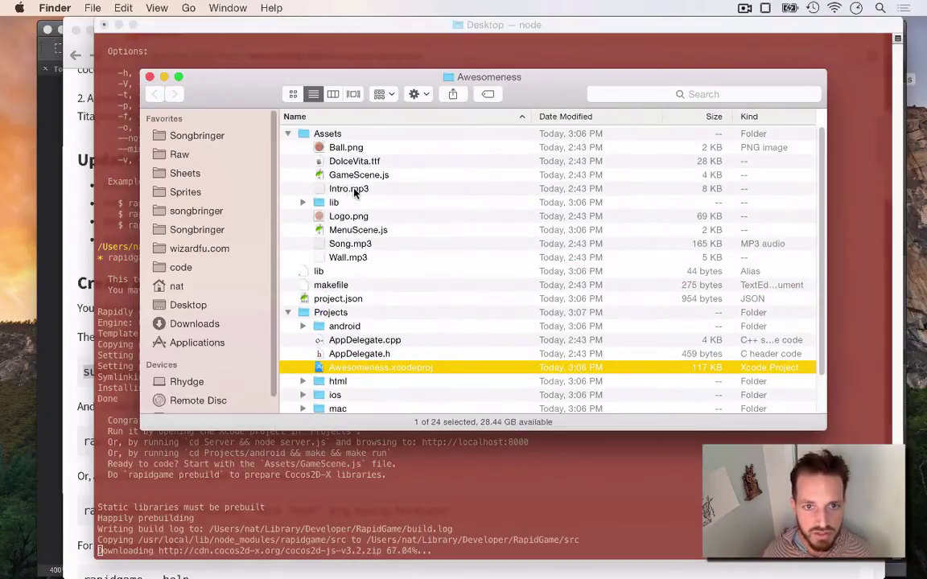
pyautogui.click(288, 133)
# Open Awesomeness.xcodeproj in Xcode and expand the Awesomeness project to show its files and groups
pyautogui.doubleClick(346, 244)
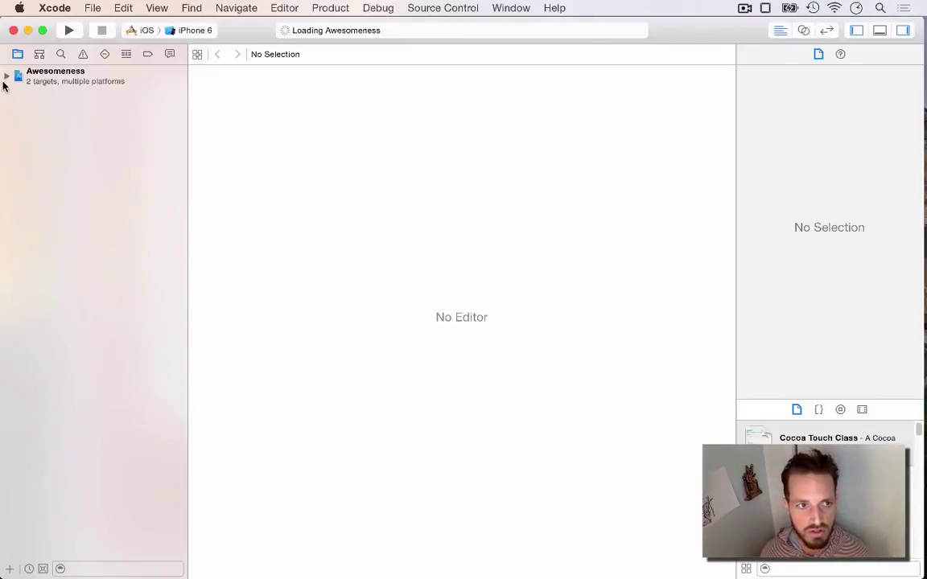
pyautogui.click(6, 74)
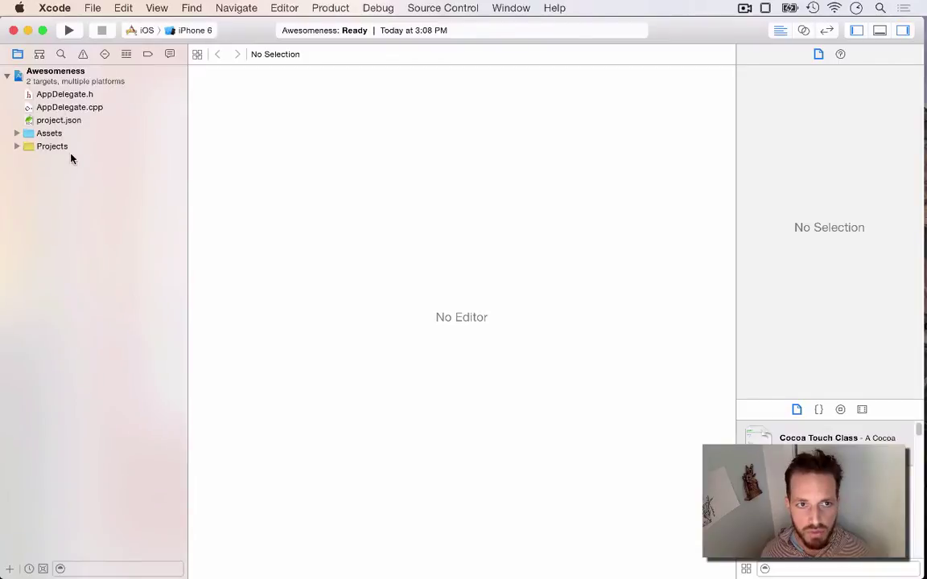
# Switch to Terminal and interrupt the running rapidgame prebuild
pyautogui.press('super+Tab')
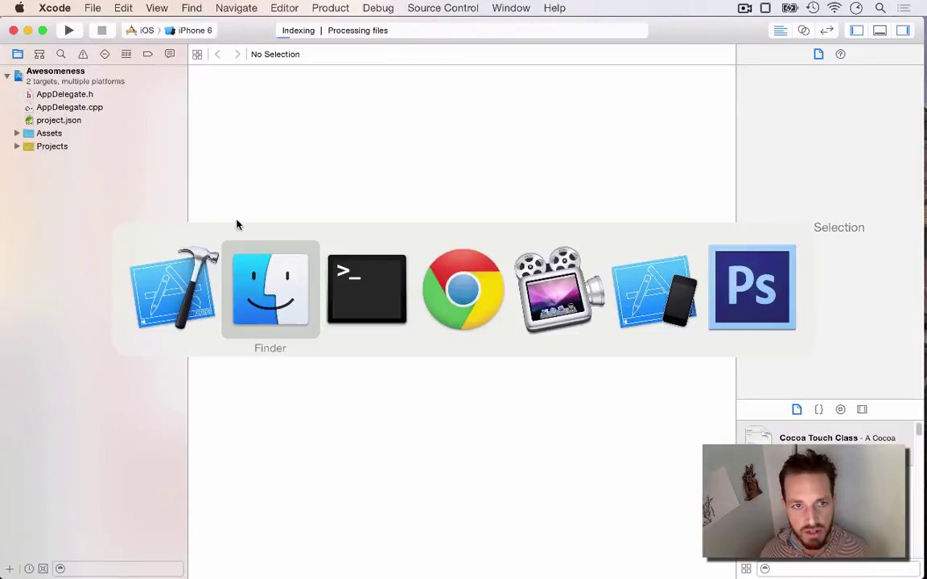
pyautogui.press('super+Tab')
pyautogui.click(374, 326)
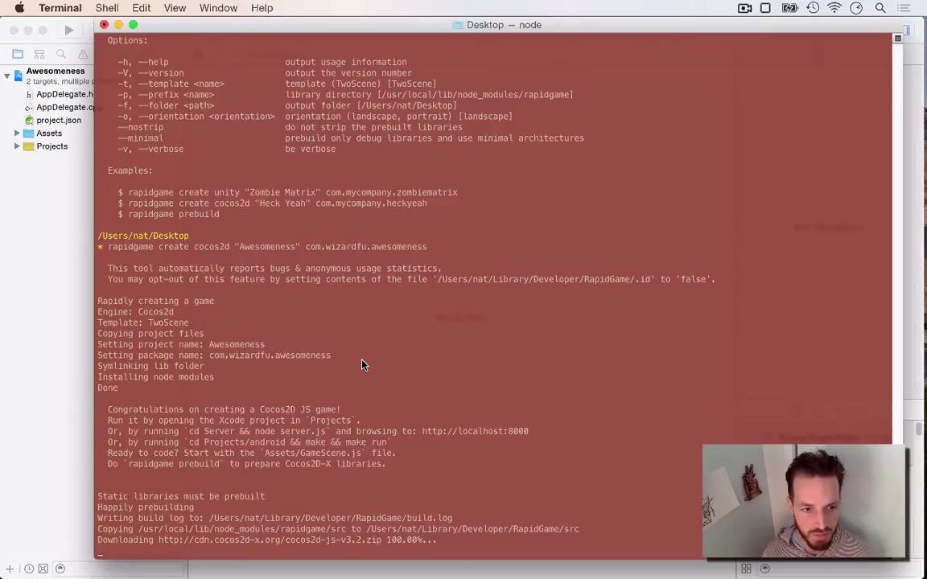
pyautogui.hotkey('ctrl', 'c')
# Change to the ~/Library/Developer/ directory and list all its contents in long format with ls -al
pyautogui.write('cd ')
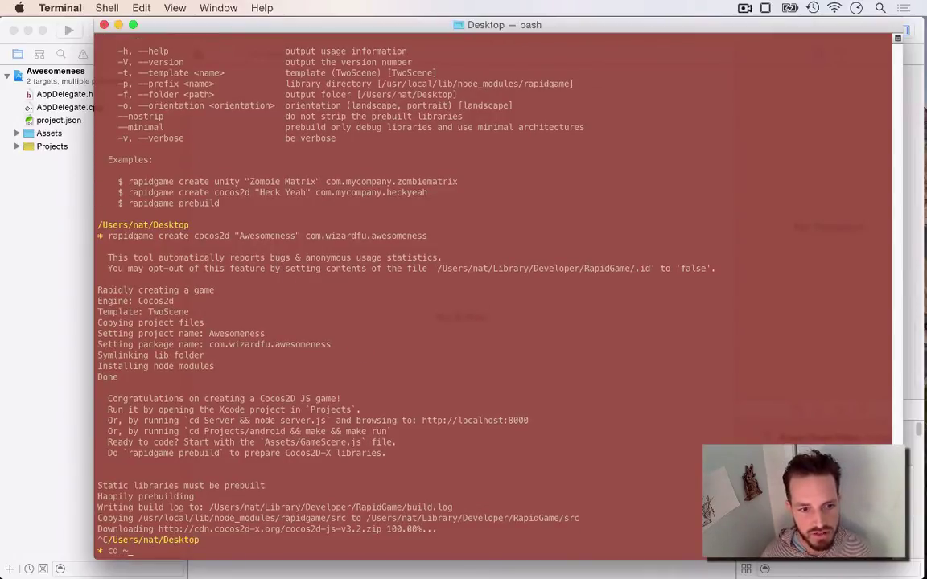
pyautogui.write('~/Library/')
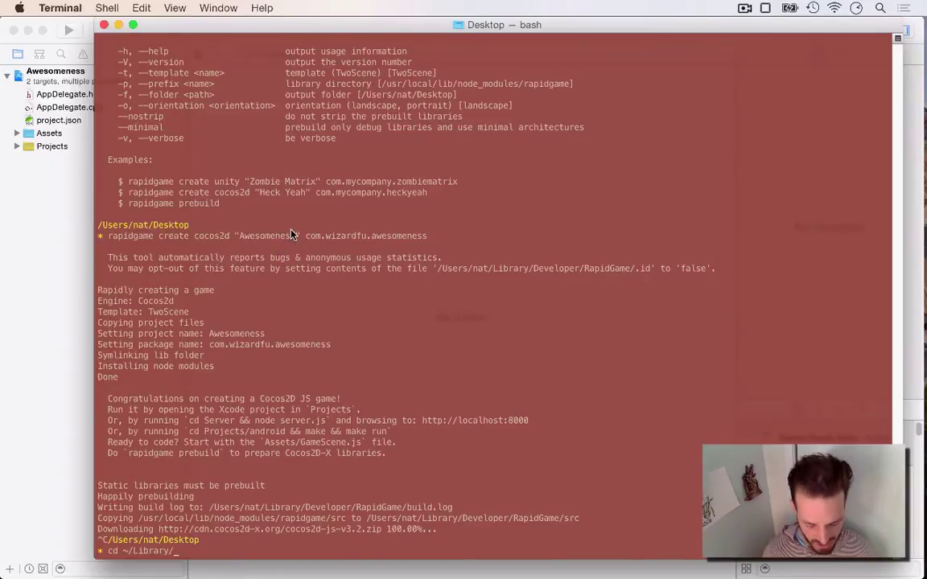
pyautogui.write('Dev')
pyautogui.press('Tab')
pyautogui.press('Return')
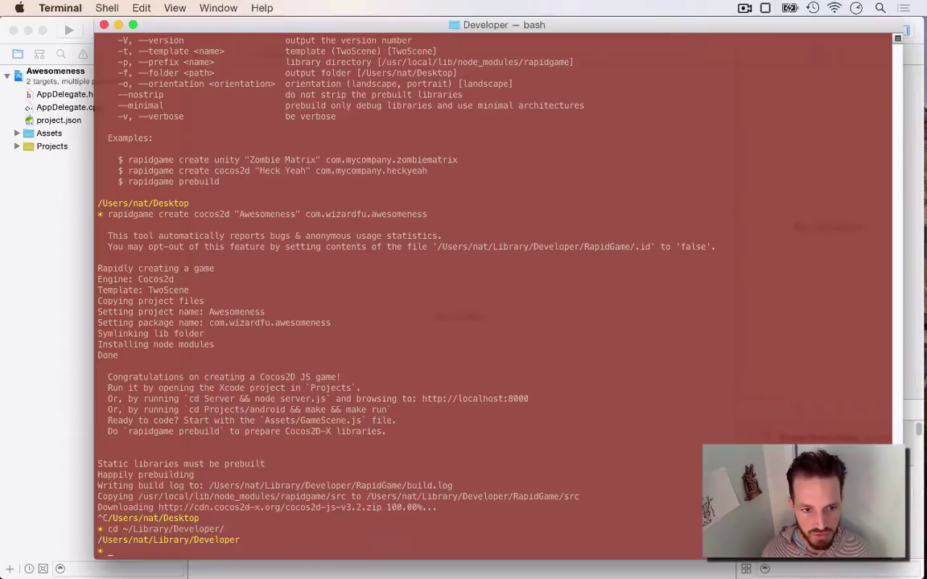
pyautogui.write('ls -al')
pyautogui.press('Return')
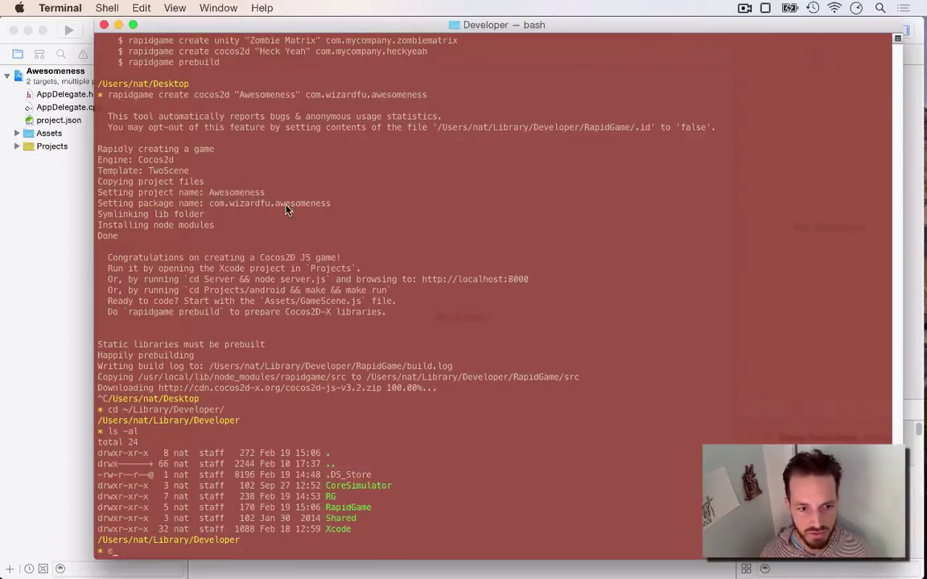
pyautogui.write('opne')
pyautogui.press('BackSpace')
pyautogui.press('BackSpace')
pyautogui.press('BackSpace')
pyautogui.write('en')
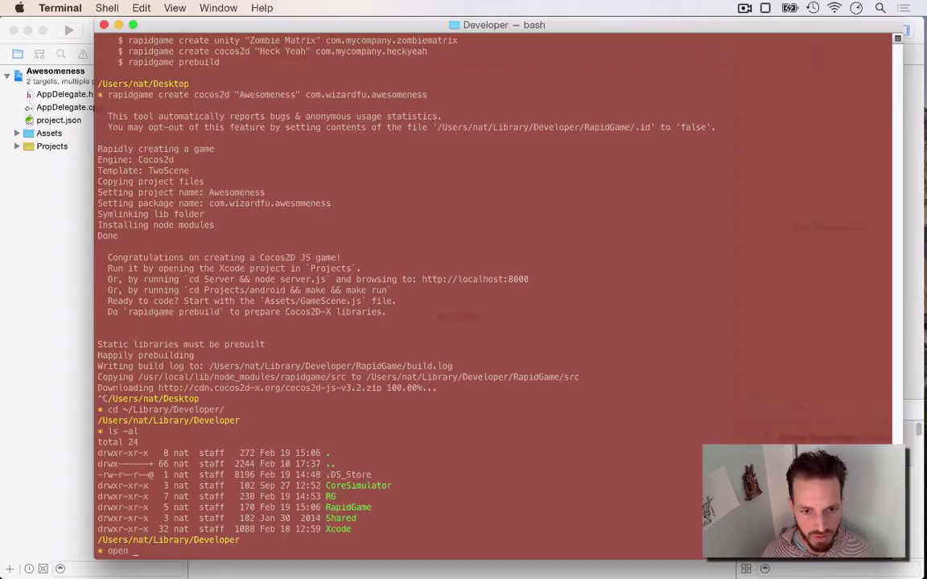
pyautogui.press('BackSpace')
pyautogui.press('BackSpace')
pyautogui.press('BackSpace')
pyautogui.press('BackSpace')
pyautogui.press('BackSpace')
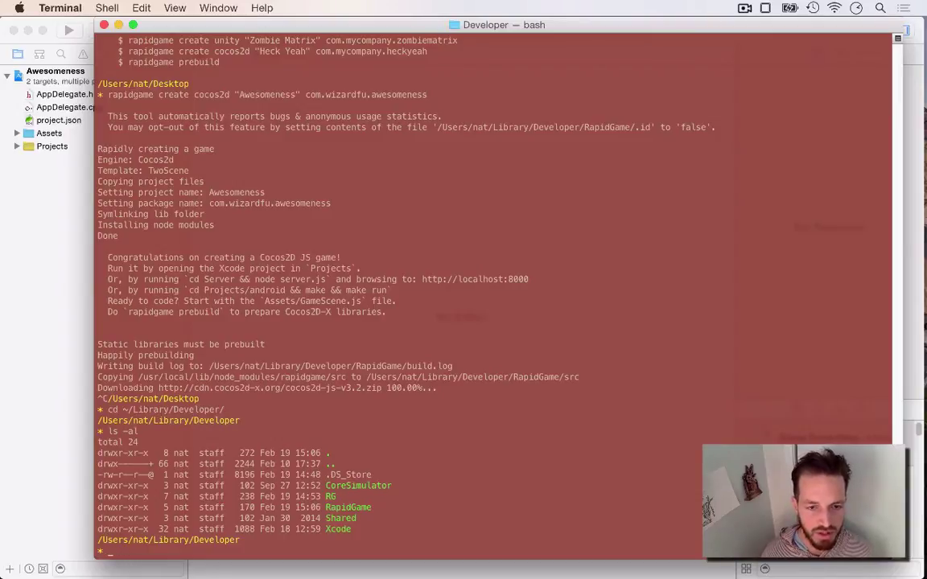
# Delete the RapidGame directory recursively with rm -rf and rename the RG directory to RapidGame
pyautogui.write('rm -rf RapidGame/')
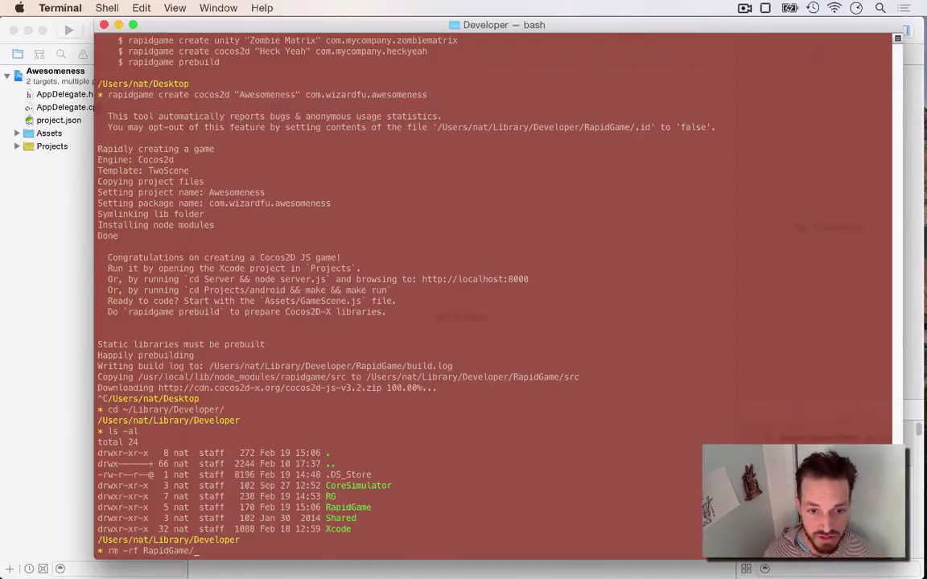
pyautogui.press('Return')
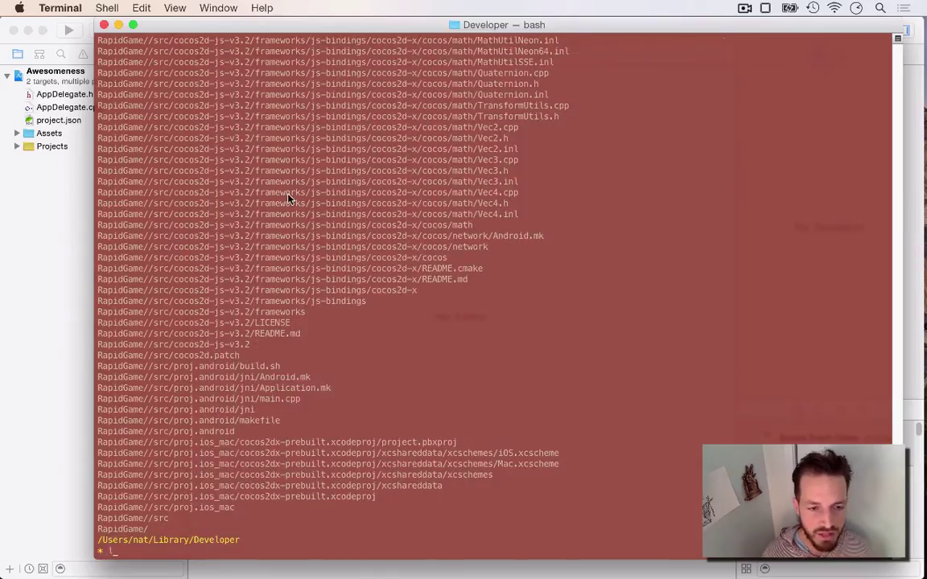
pyautogui.write('mv RG')
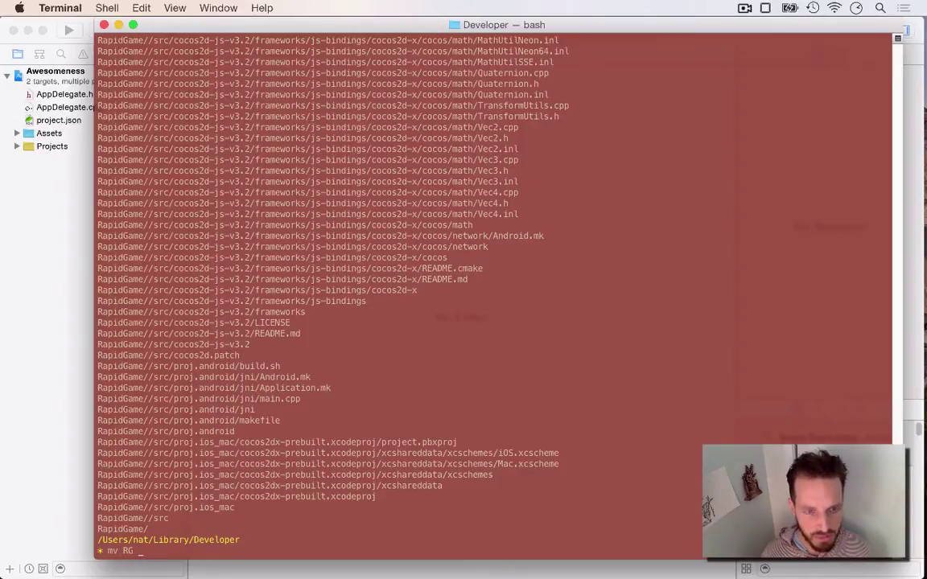
pyautogui.write(' RapidGa')
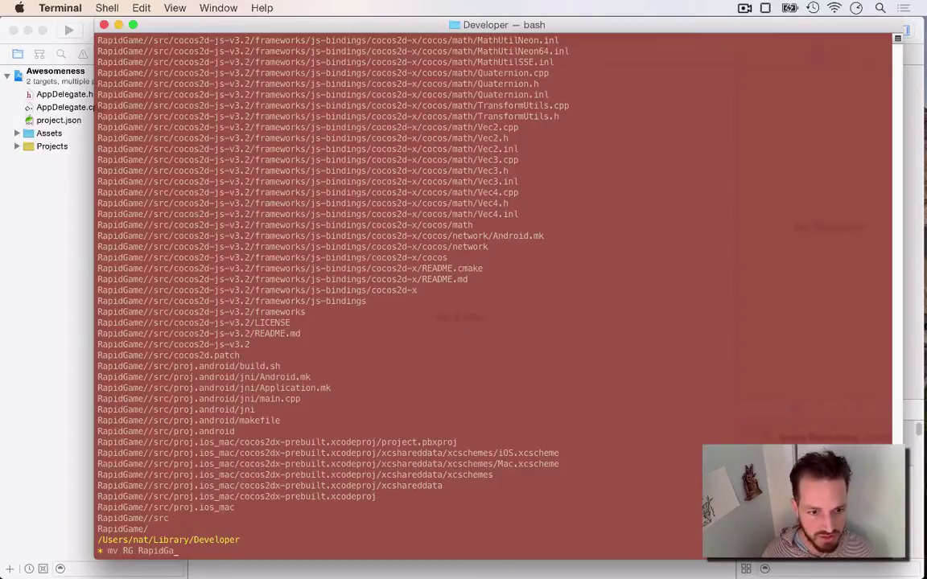
pyautogui.write('me')
pyautogui.press('Return')
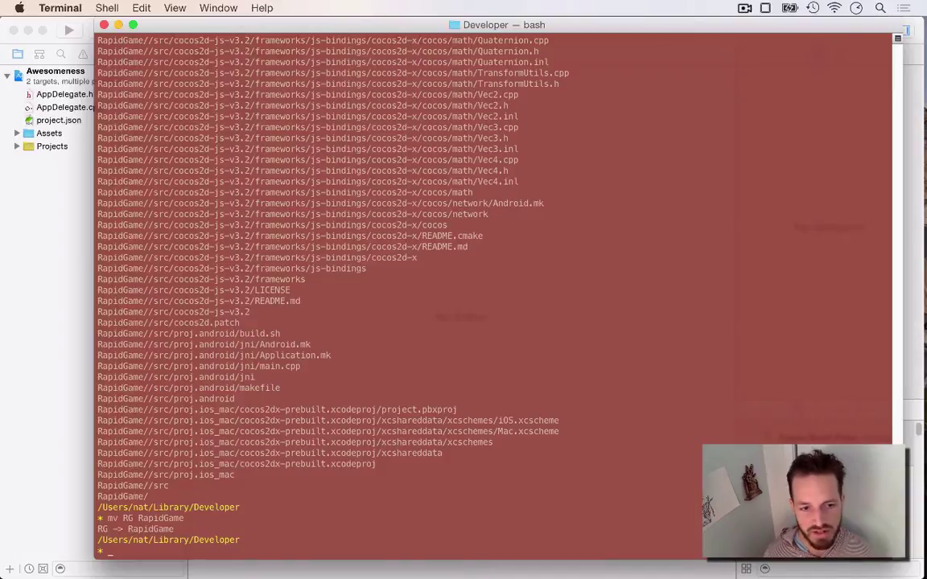
# Open the RapidGame directory in Finder from the command line and enlarge its window
pyautogui.write('open RapidGame/')
pyautogui.press('Return')
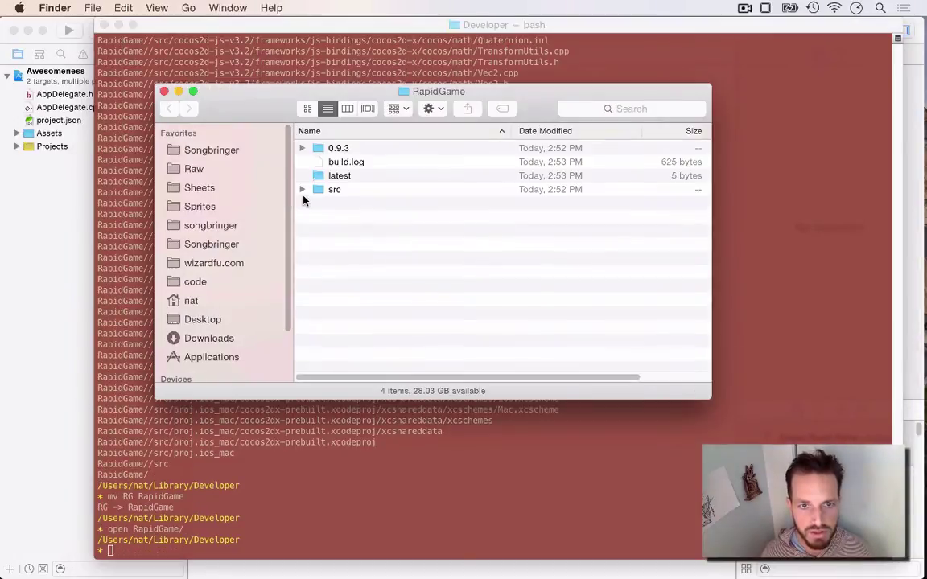
pyautogui.moveTo(708, 397); pyautogui.dragTo(844, 470)
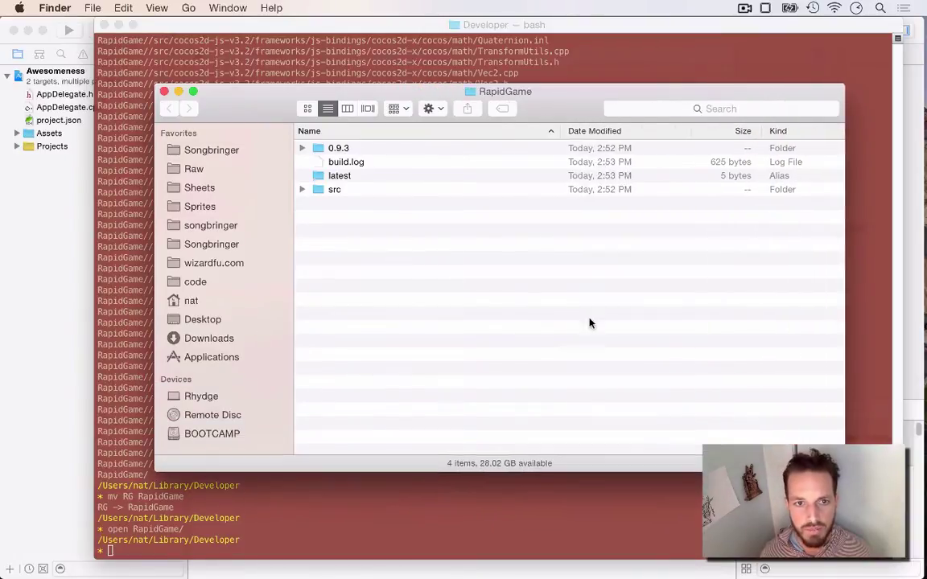
# Examine the src folder, including cocos2d-js, proj.android and proj.ios_mac, and collapse it when done
pyautogui.click(303, 190)
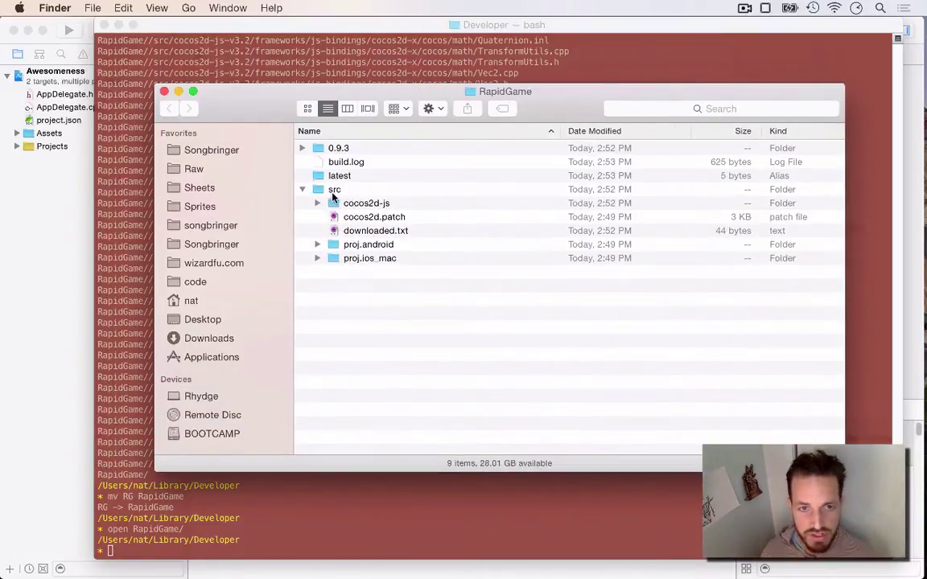
pyautogui.click(334, 191)
pyautogui.click(356, 204)
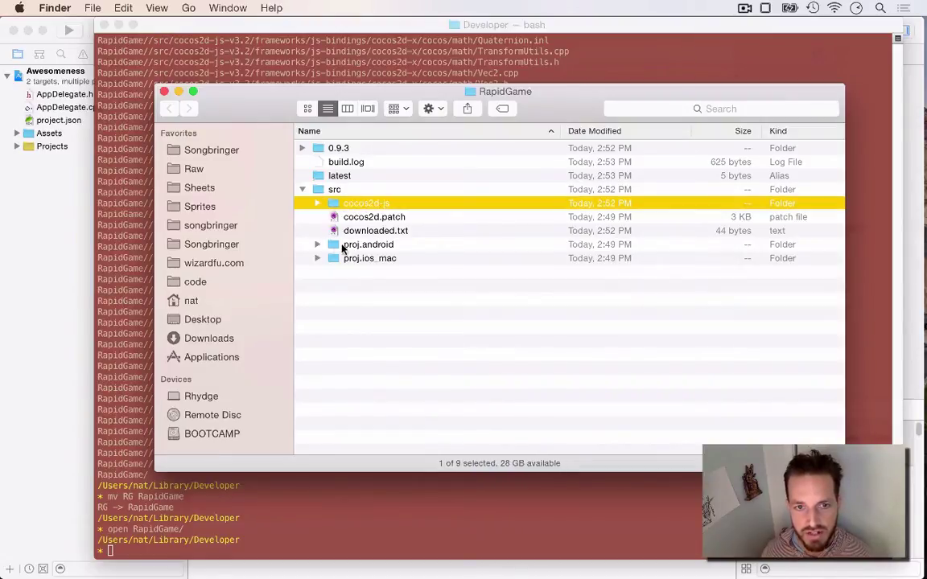
pyautogui.click(317, 245)
pyautogui.click(318, 245)
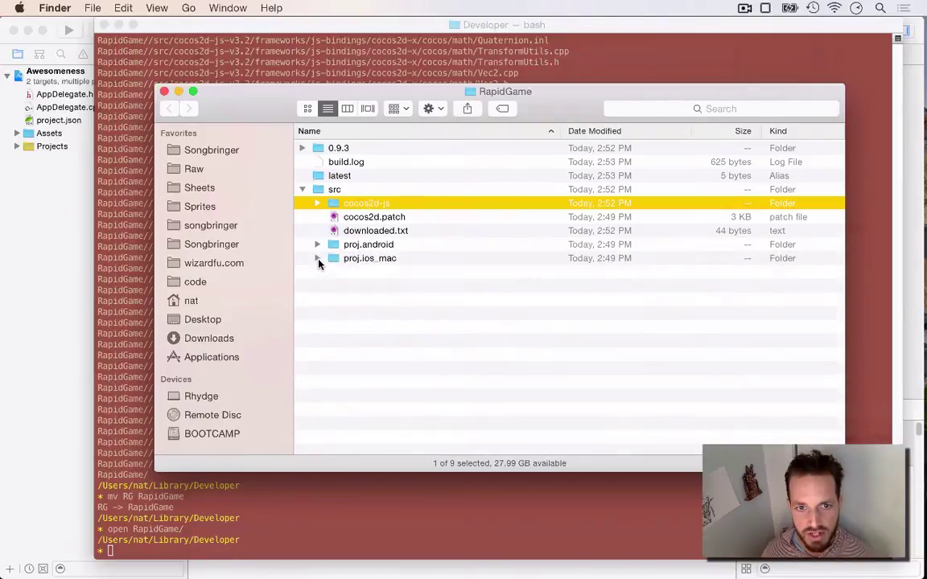
pyautogui.click(318, 259)
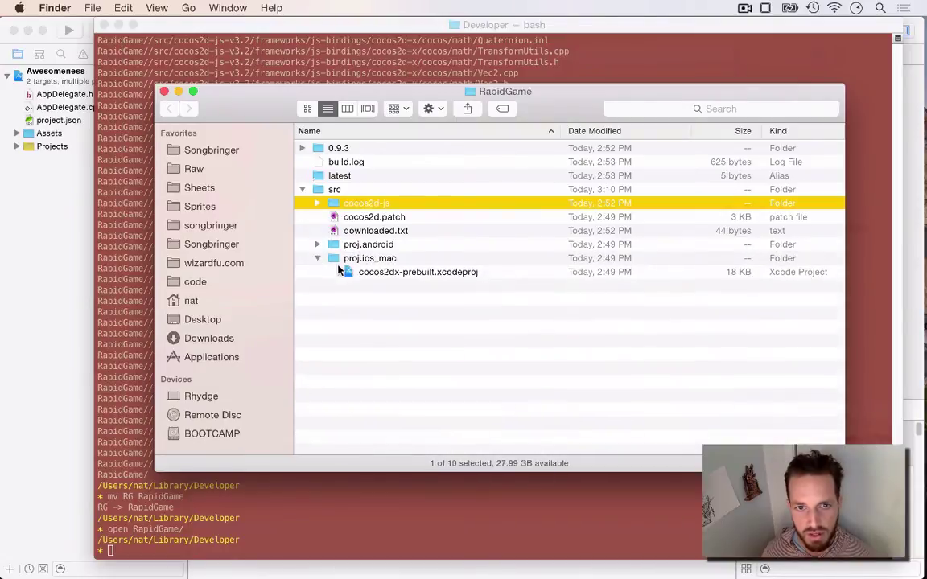
pyautogui.click(302, 189)
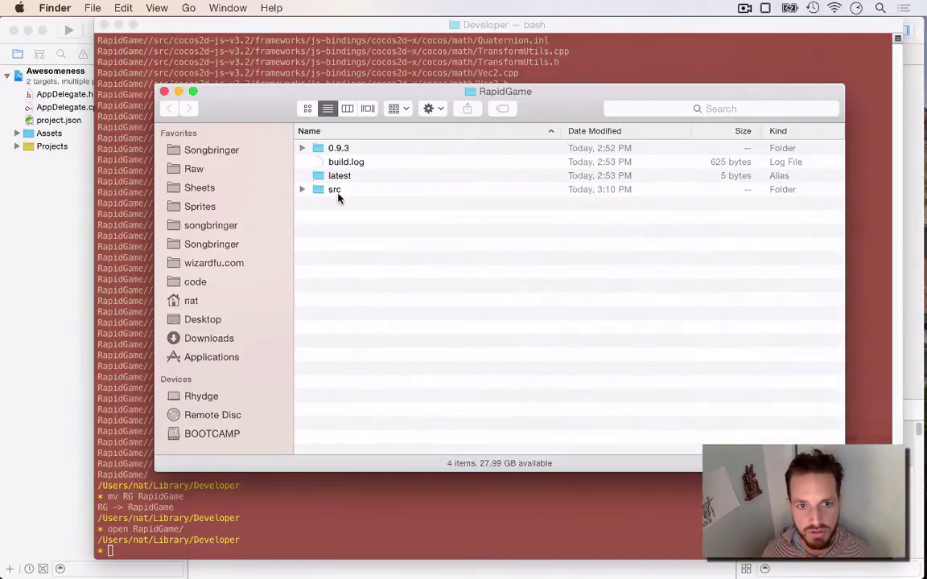
# Expand the 0.9.3 folder and its cocos2d subfolder, and examine the contents of the html and x folders
pyautogui.click(303, 150)
pyautogui.click(317, 148)
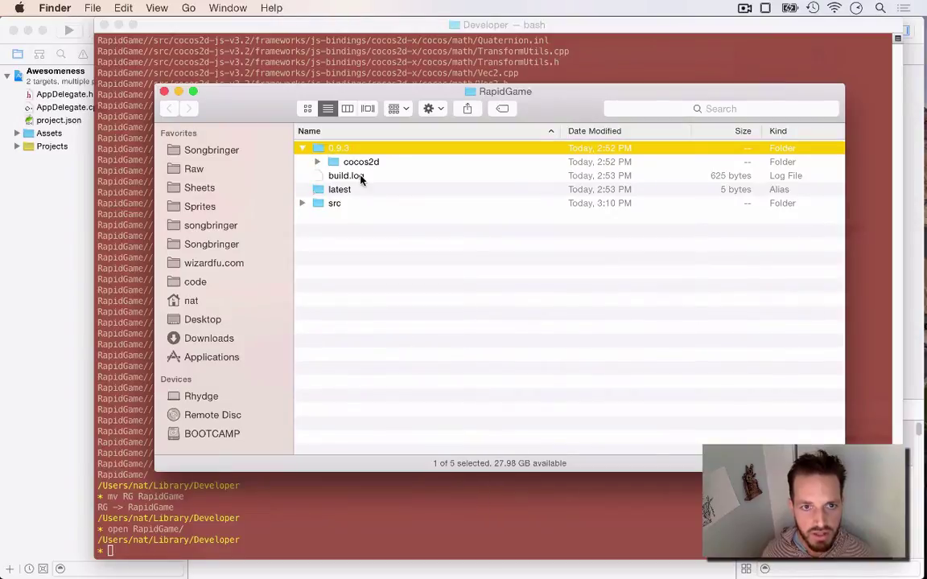
pyautogui.click(317, 162)
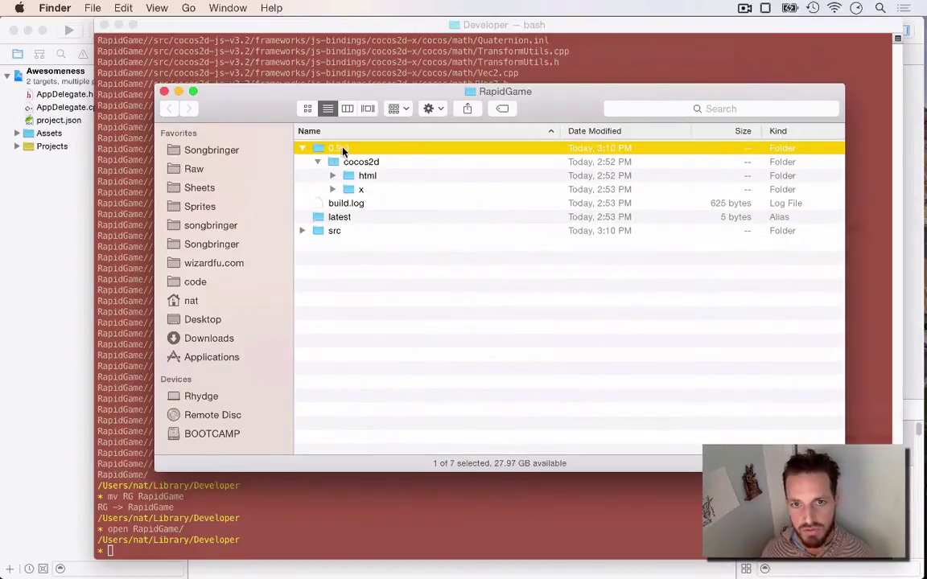
pyautogui.click(375, 163)
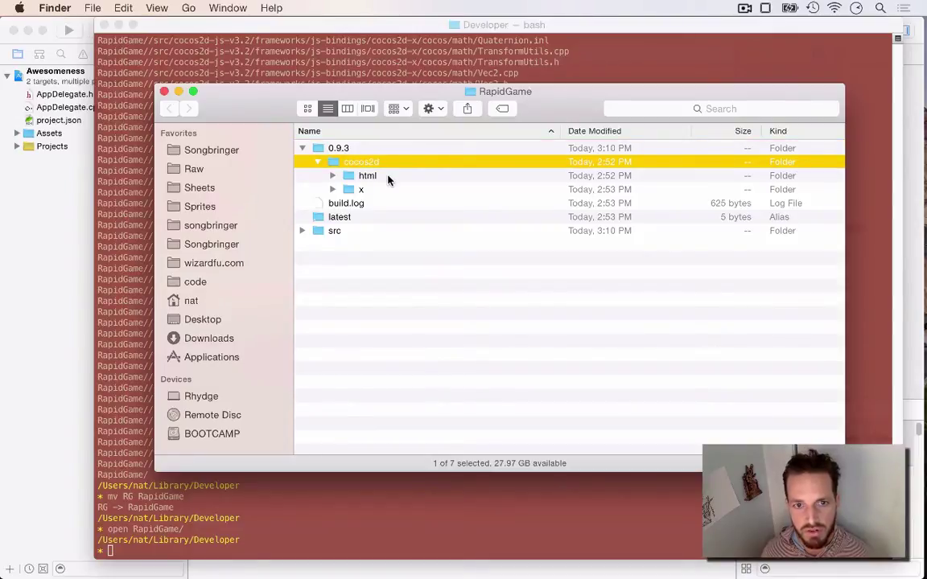
pyautogui.click(368, 178)
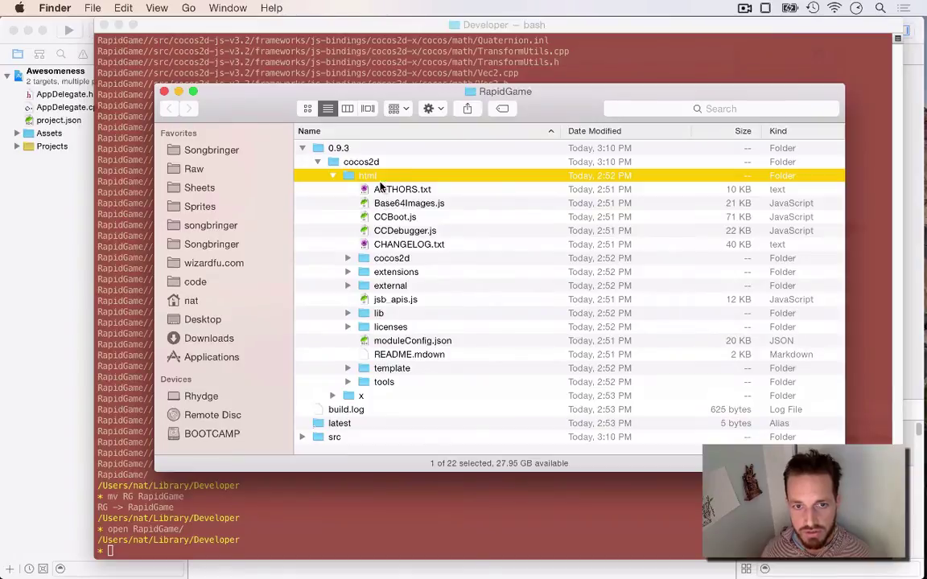
pyautogui.click(332, 175)
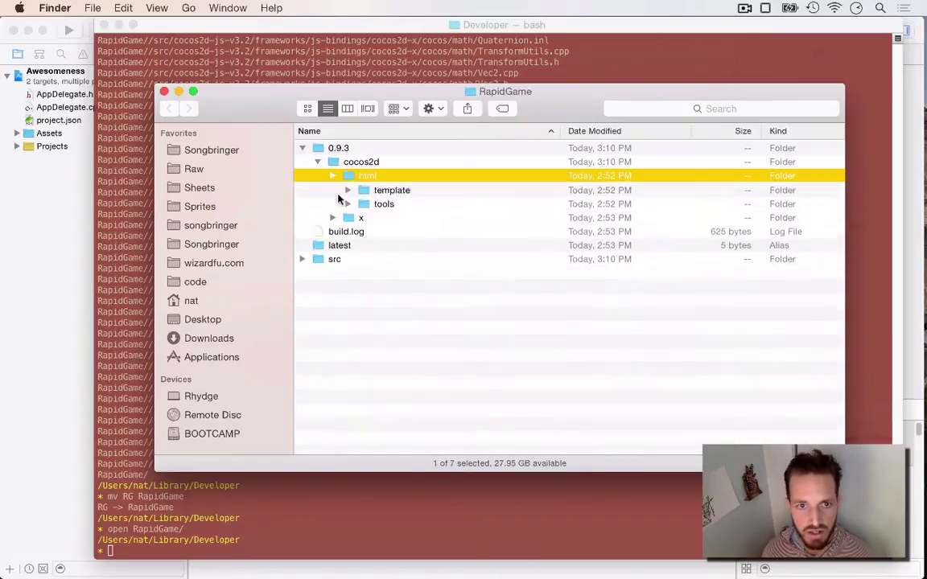
pyautogui.click(332, 189)
pyautogui.click(363, 190)
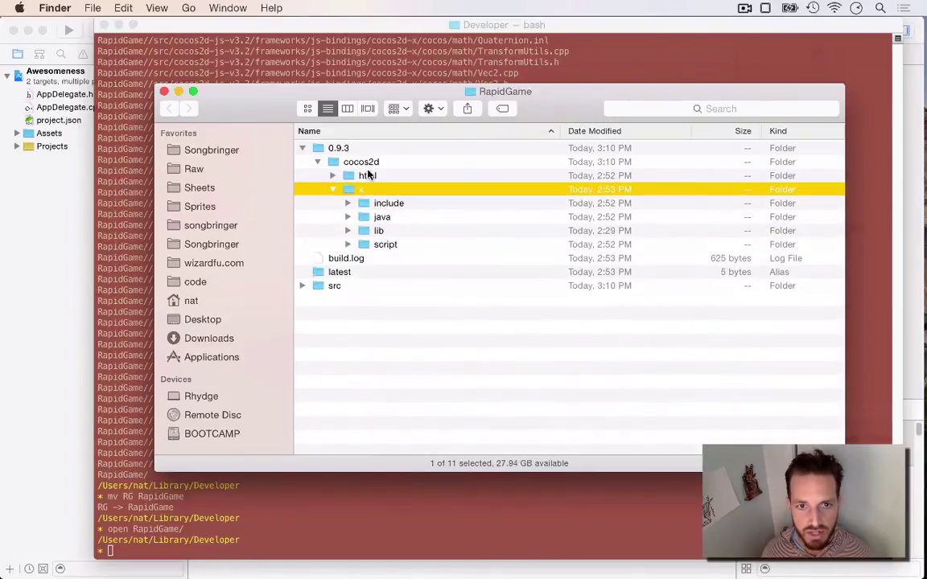
# Examine the include, java and script folders inside the x folder, collapsing each one when done
pyautogui.click(358, 203)
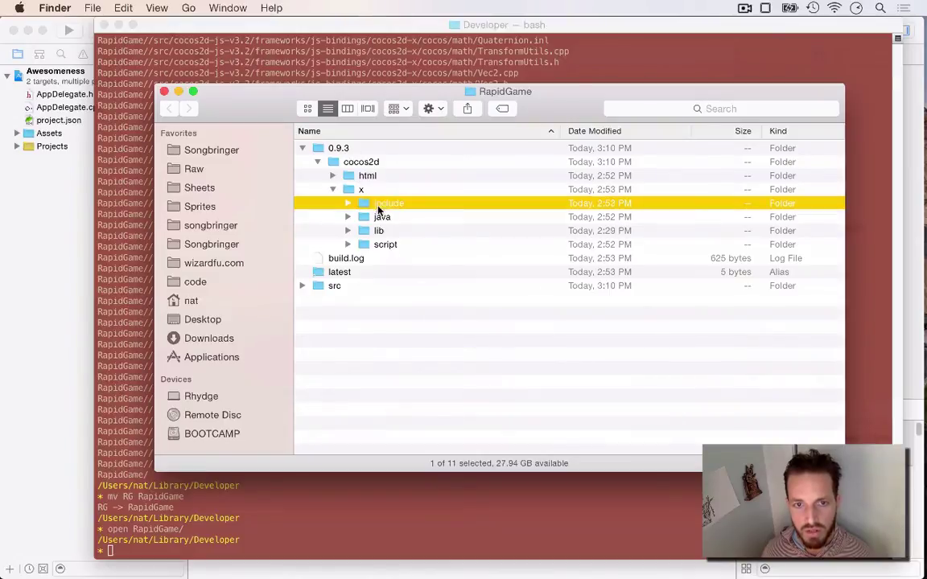
pyautogui.click(348, 204)
pyautogui.click(347, 203)
pyautogui.click(348, 218)
pyautogui.click(348, 218)
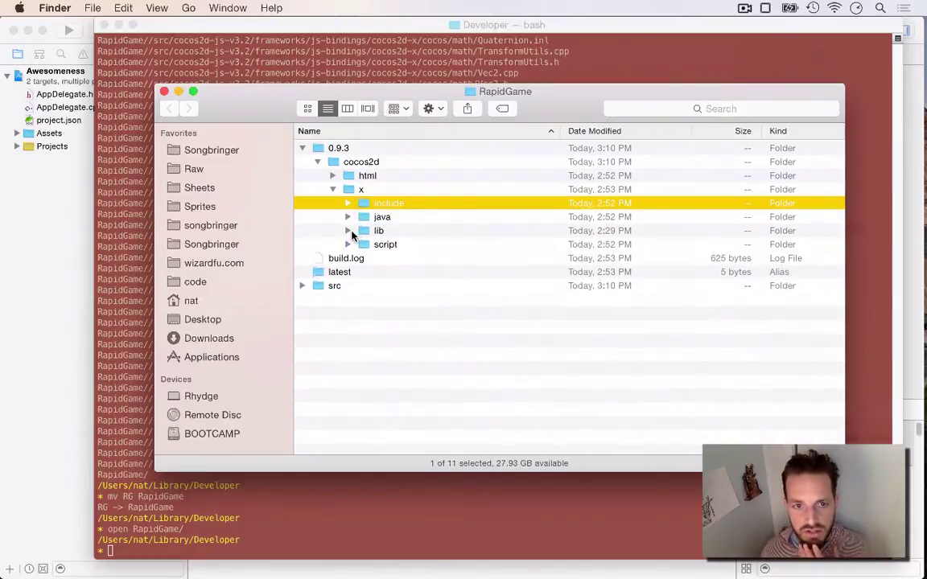
pyautogui.click(347, 244)
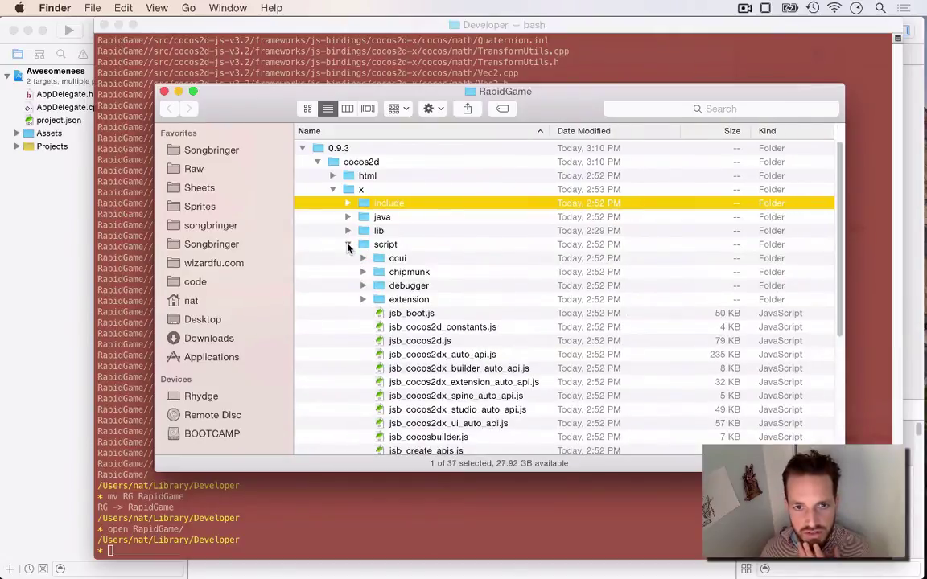
pyautogui.click(347, 244)
# Expand the lib folder and examine the prebuilt libraries in Debug-iOS for iphoneos and iphonesimulator
pyautogui.click(348, 231)
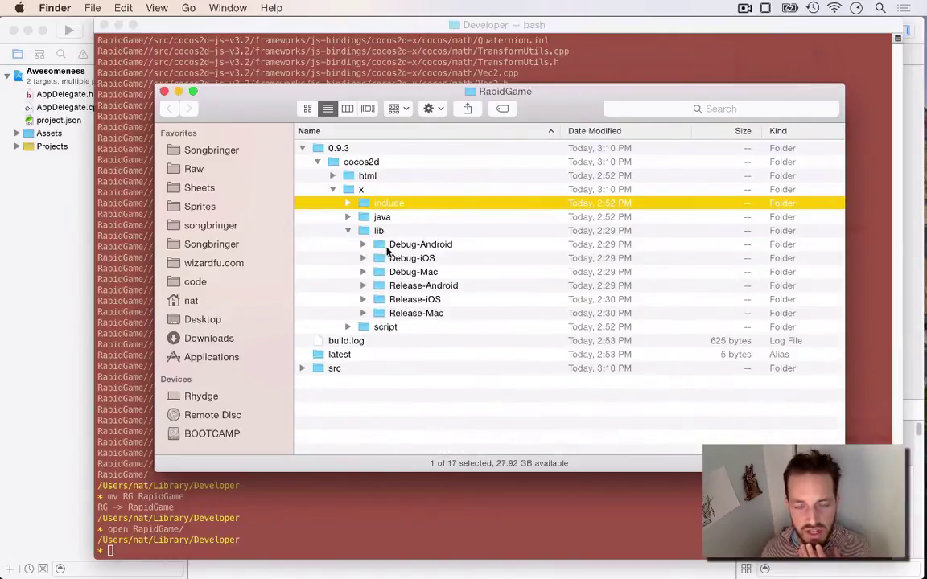
pyautogui.click(391, 245)
pyautogui.click(409, 269)
pyautogui.click(412, 258)
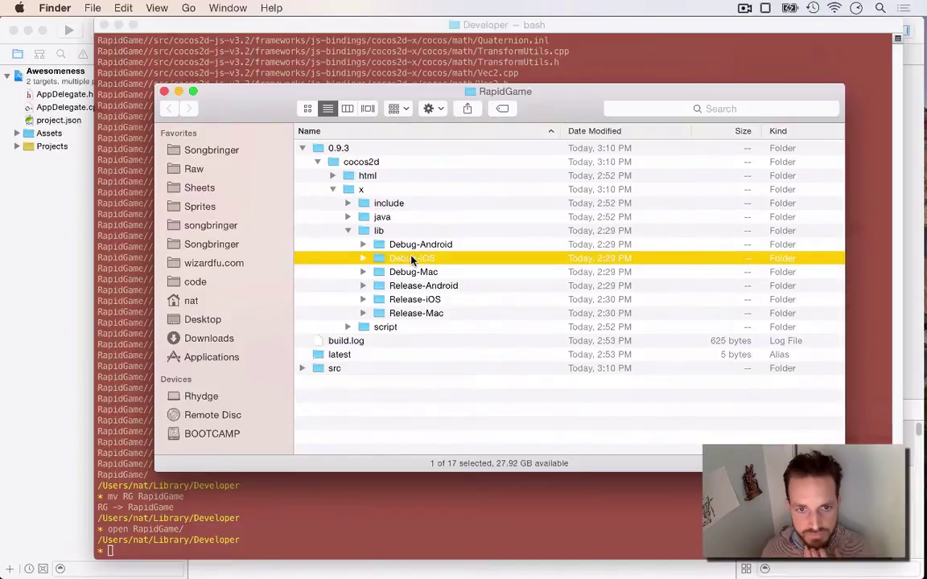
pyautogui.press('Right')
pyautogui.press('Down')
pyautogui.press('Down')
pyautogui.press('Down')
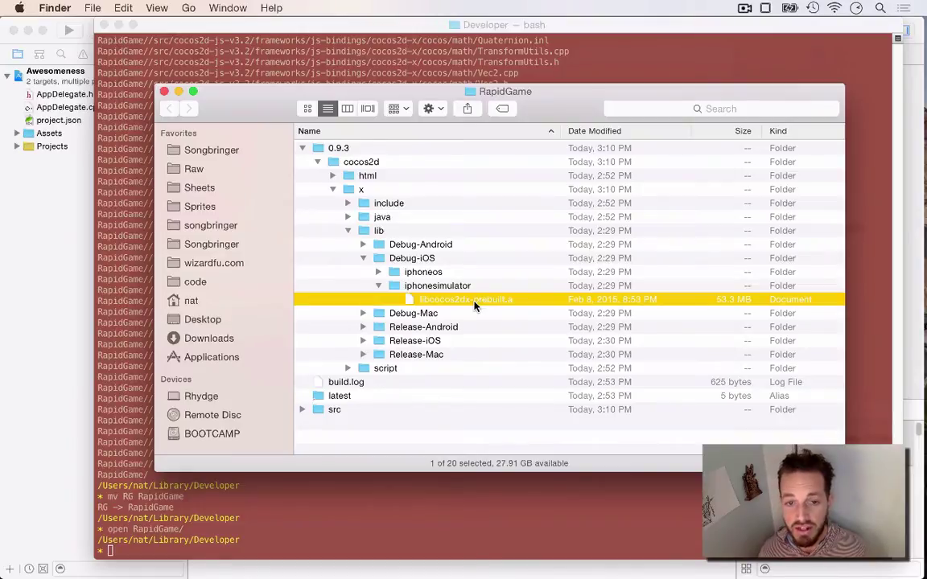
pyautogui.click(378, 272)
pyautogui.click(401, 258)
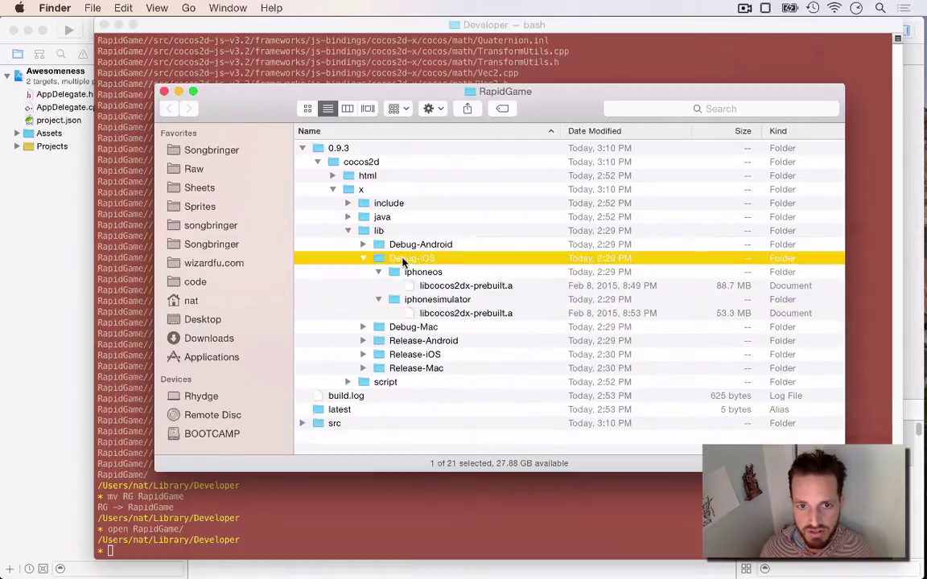
pyautogui.click(447, 288)
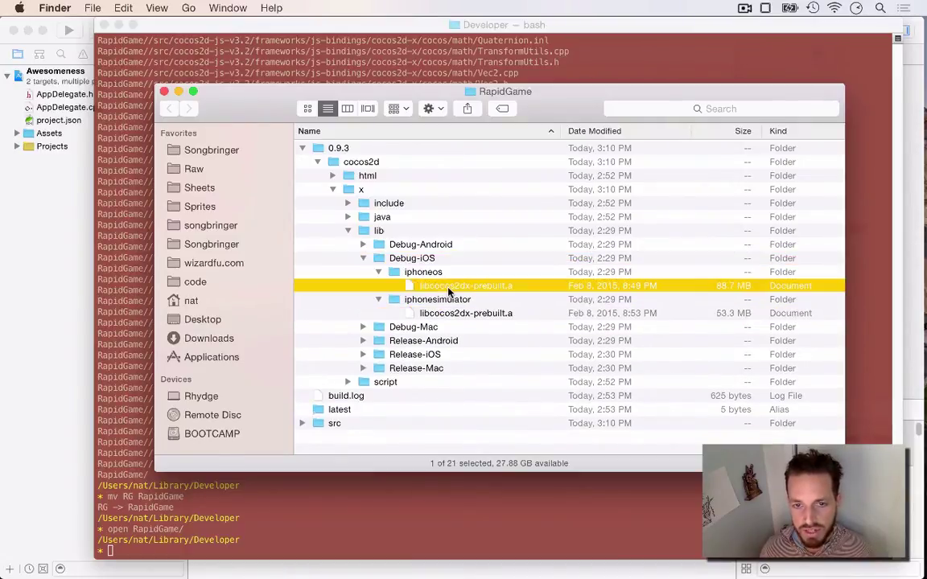
pyautogui.click(426, 272)
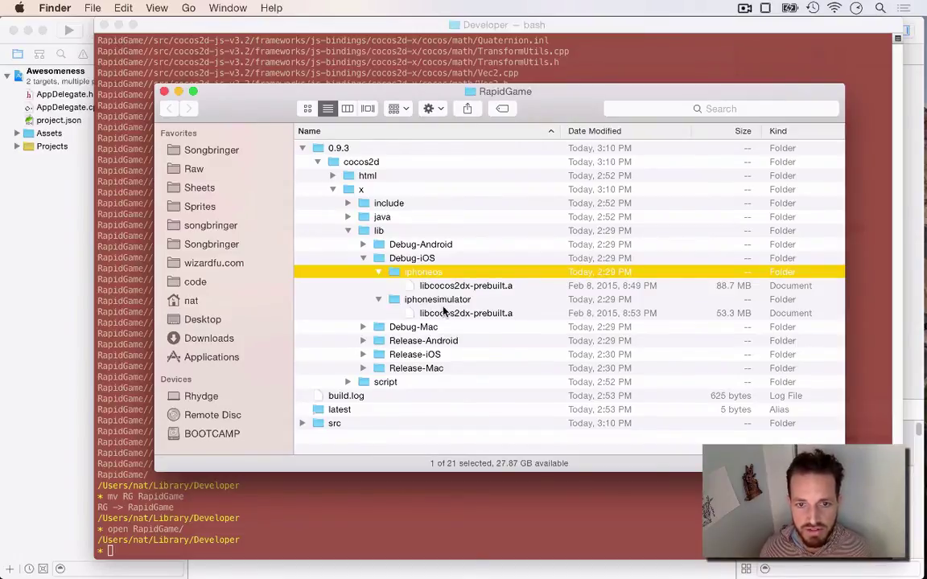
pyautogui.click(444, 313)
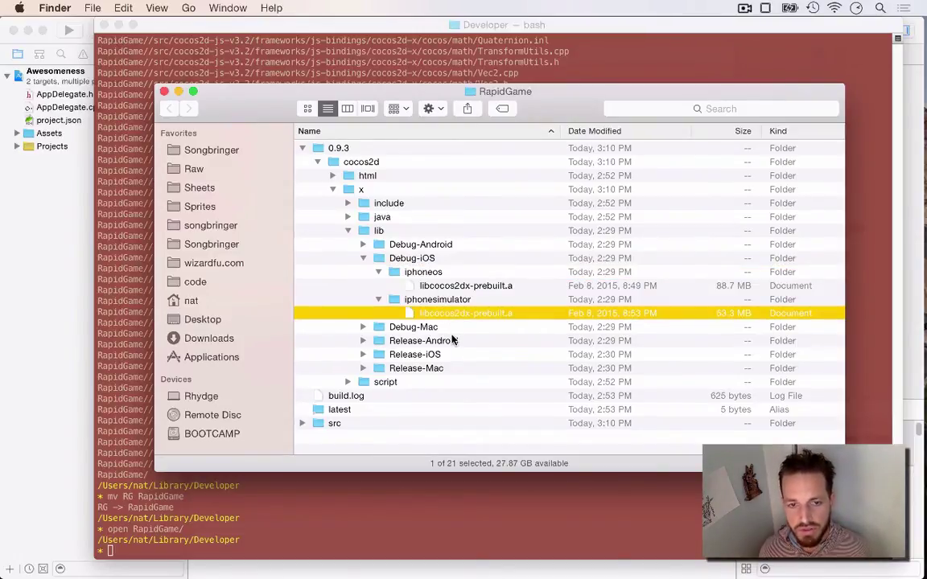
# Examine the prebuilt libraries in the Debug-Mac and Debug-Android folders and point out the three Release folders
pyautogui.click(363, 327)
pyautogui.click(378, 340)
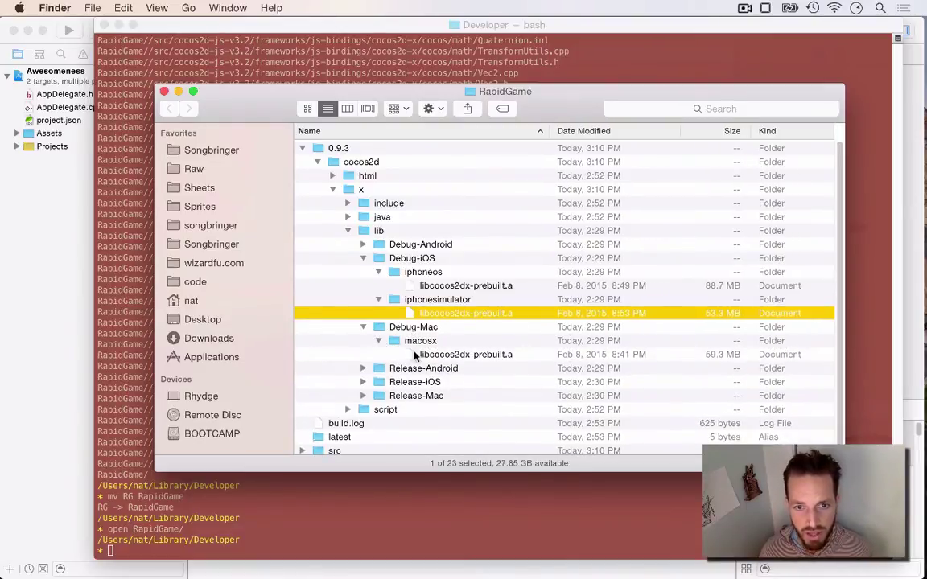
pyautogui.click(418, 355)
pyautogui.click(370, 246)
pyautogui.click(363, 245)
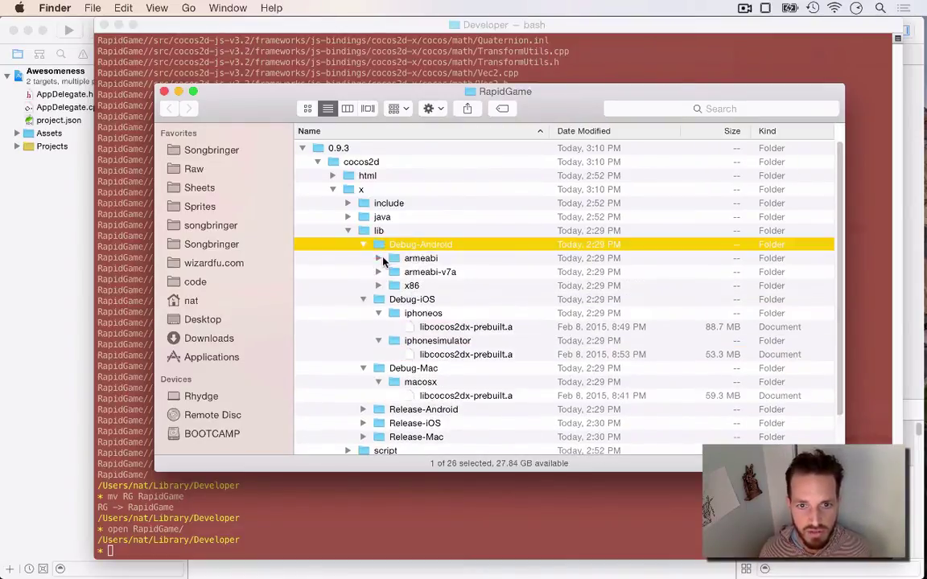
pyautogui.click(380, 260)
pyautogui.click(380, 259)
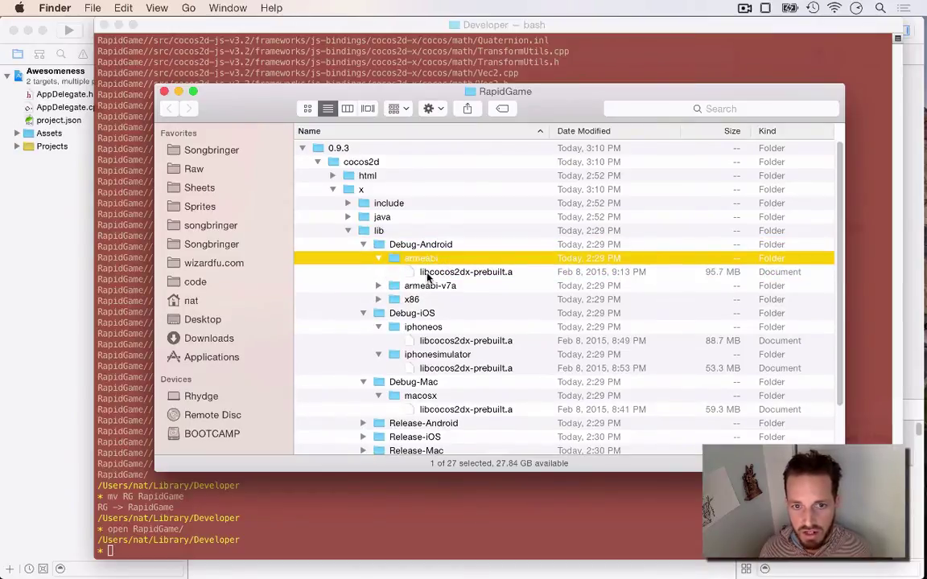
pyautogui.press('Down')
pyautogui.click(363, 244)
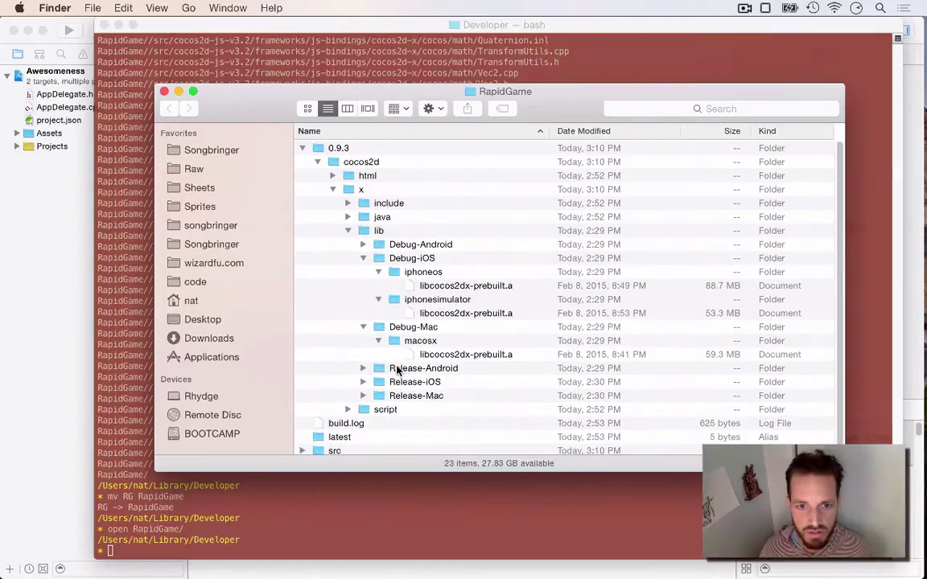
pyautogui.click(394, 369)
pyautogui.click(403, 384)
pyautogui.click(406, 395)
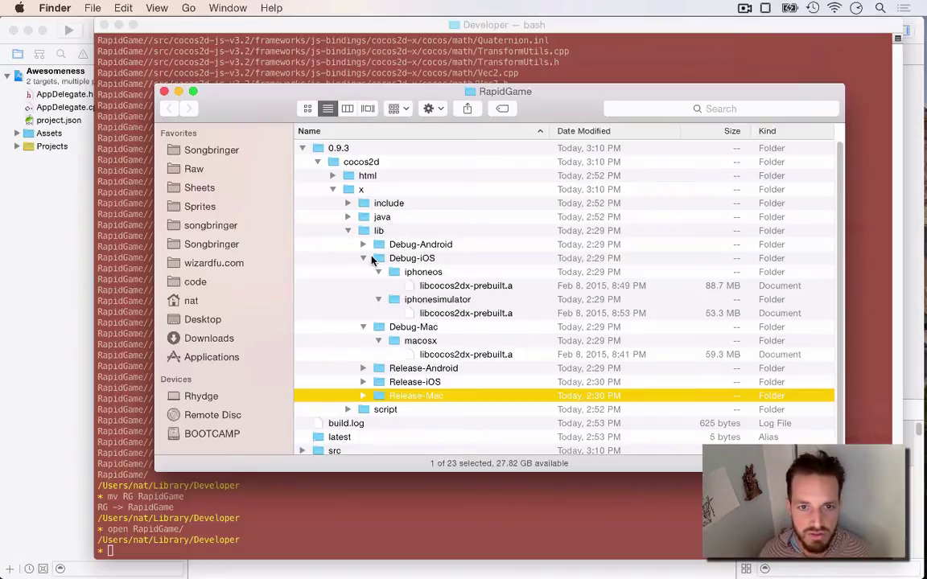
# Collapse the 0.9.3 folder, close the RapidGame window, and open Awesomeness.xcodeproj in Xcode
pyautogui.click(374, 259)
pyautogui.click(303, 150)
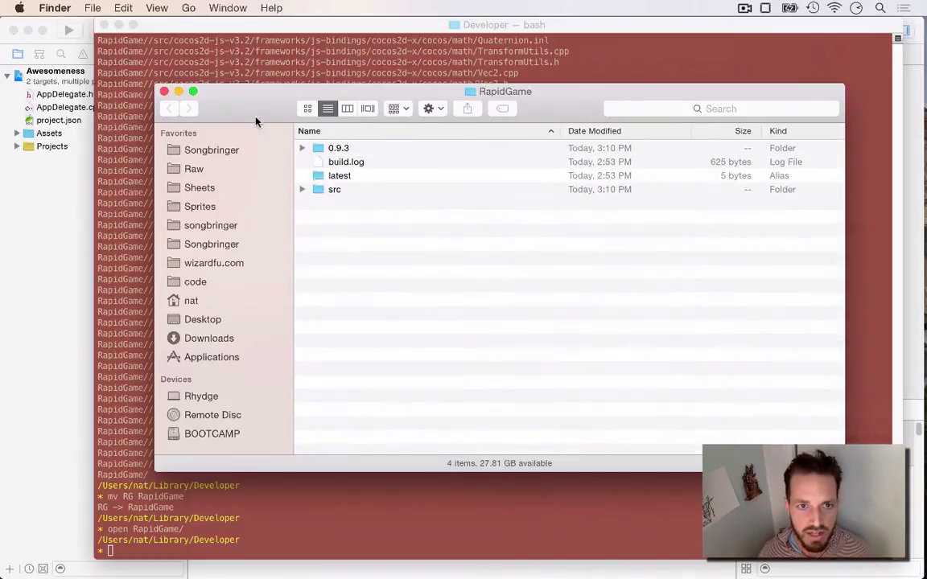
pyautogui.press('super+w')
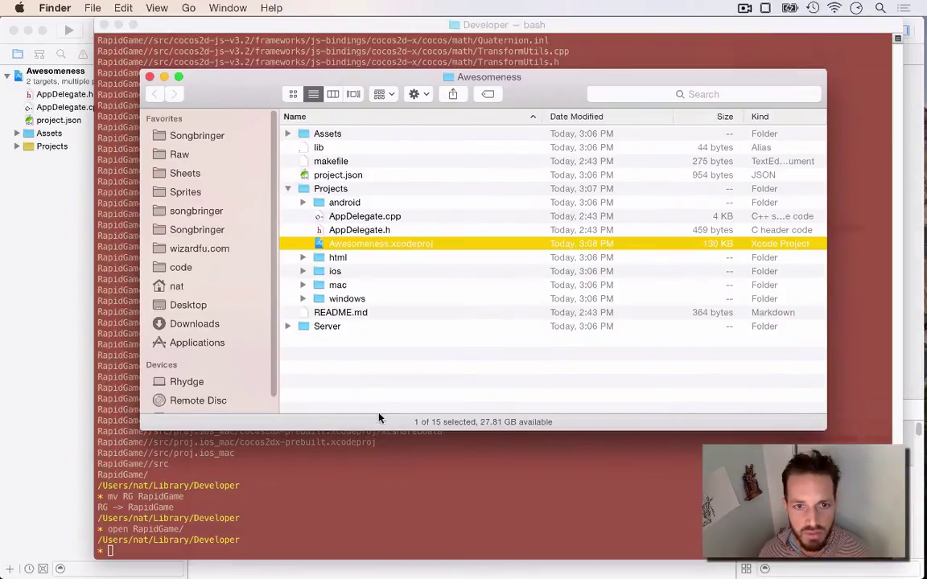
pyautogui.doubleClick(351, 241)
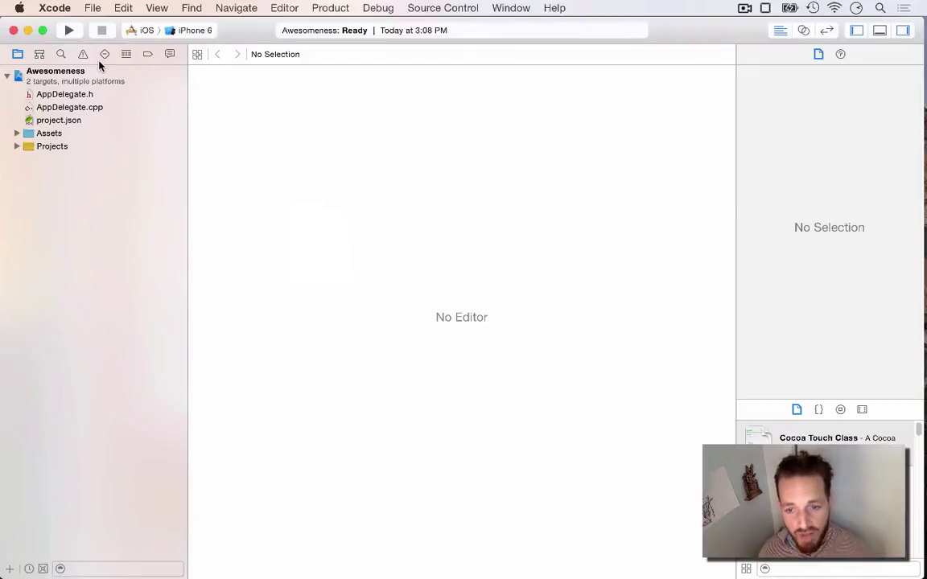
# Run the iOS scheme on the iPhone 6 simulator, try out the game scene, and stop the run
pyautogui.click(69, 30)
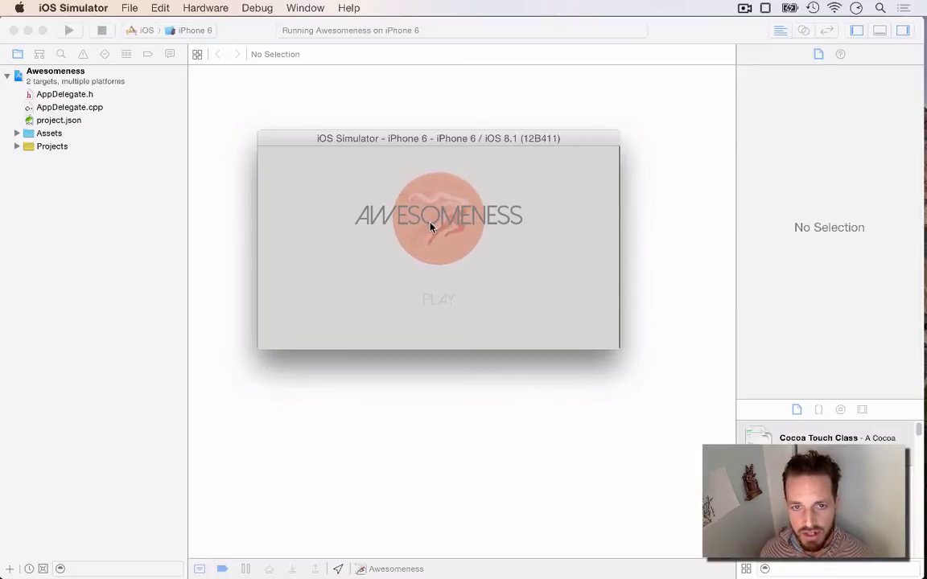
pyautogui.click(439, 302)
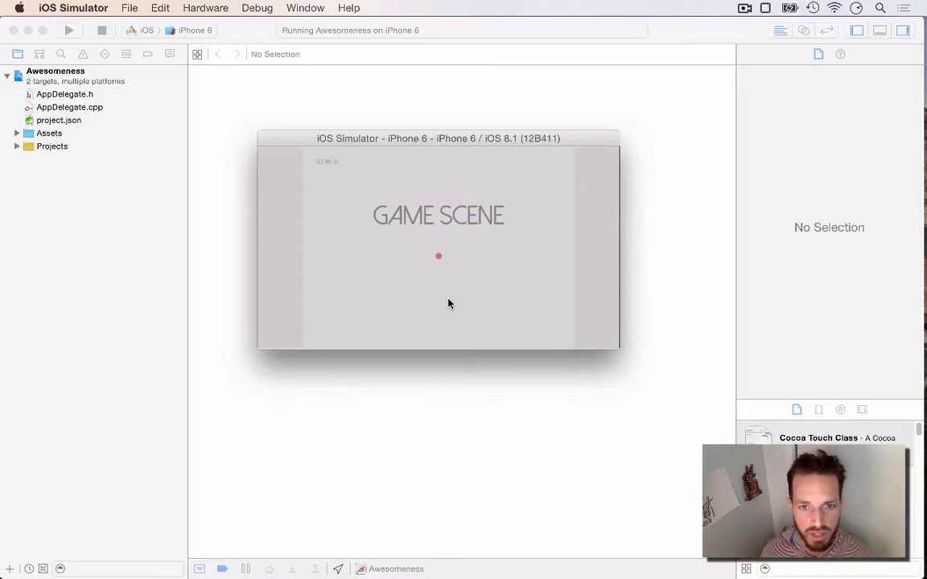
pyautogui.moveTo(519, 193)
pyautogui.mouseDown()
pyautogui.moveTo(534, 200)
pyautogui.moveTo(397, 210)
pyautogui.mouseUp()
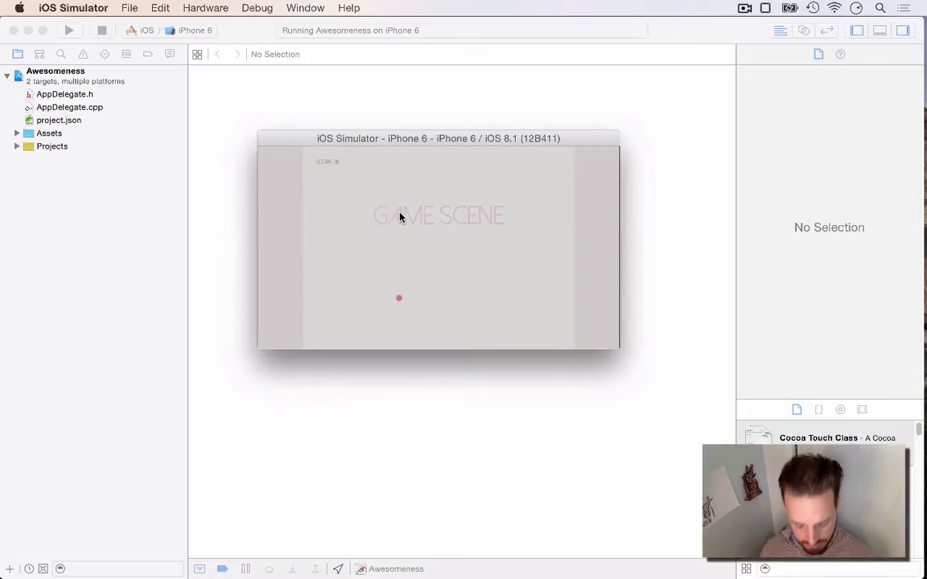
pyautogui.press('XF86AudioLowerVolume')
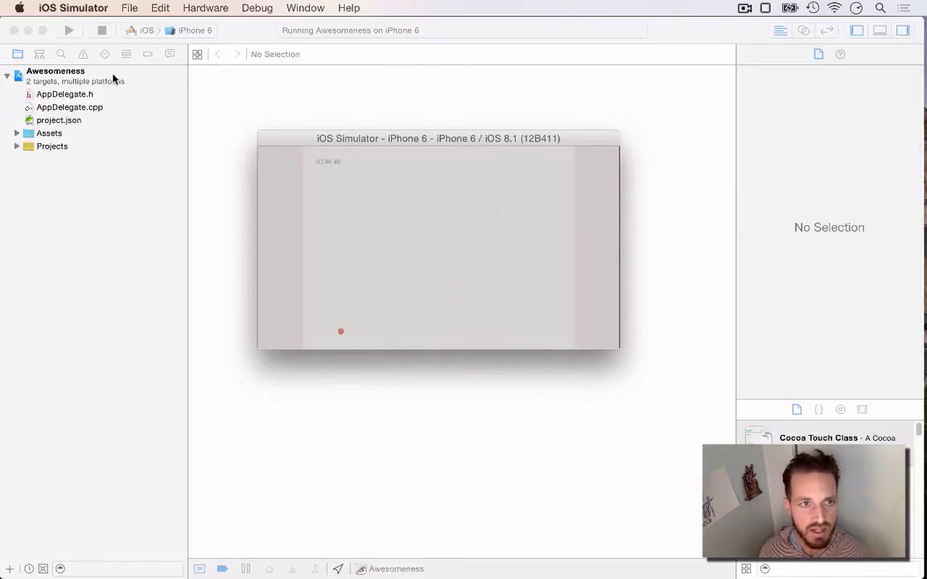
pyautogui.click(102, 33)
# Run the project with the Mac scheme on My Mac, start the game from its title screen, and quit it
pyautogui.click(143, 31)
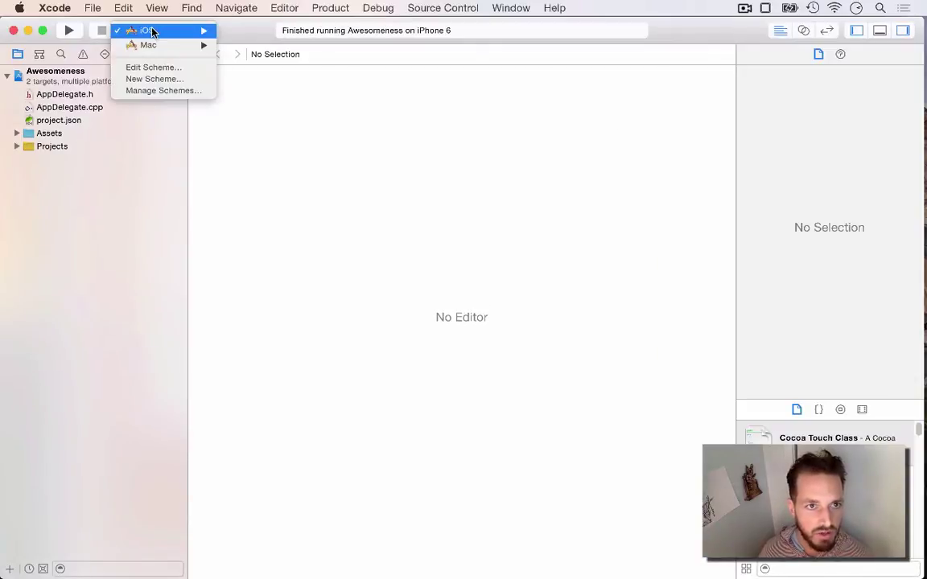
pyautogui.moveTo(151, 50)
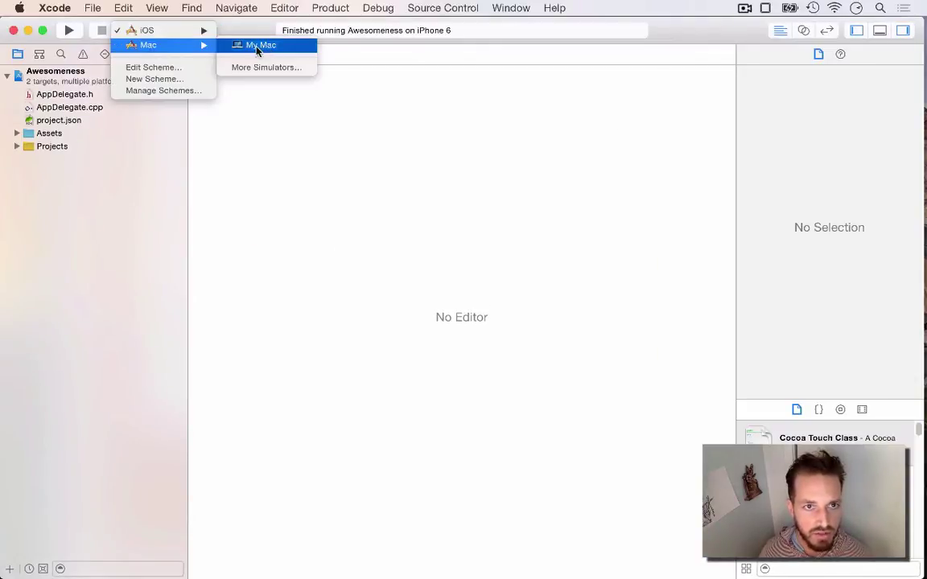
pyautogui.click(248, 52)
pyautogui.click(68, 30)
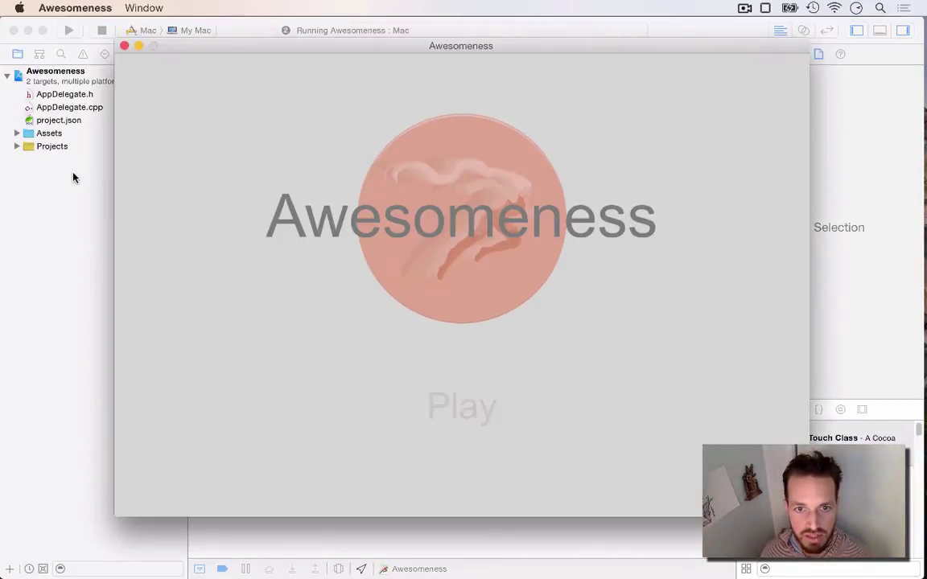
pyautogui.click(453, 414)
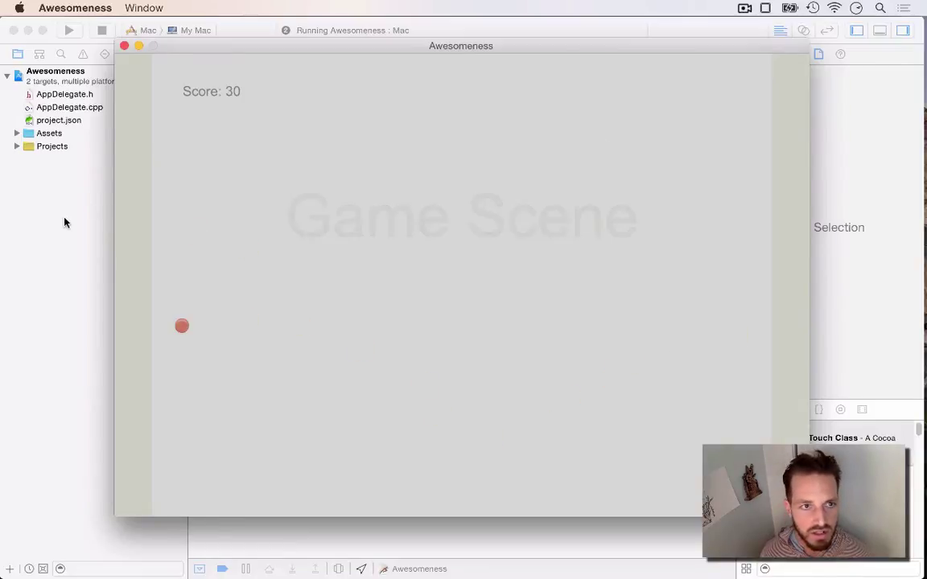
pyautogui.press('super+q')
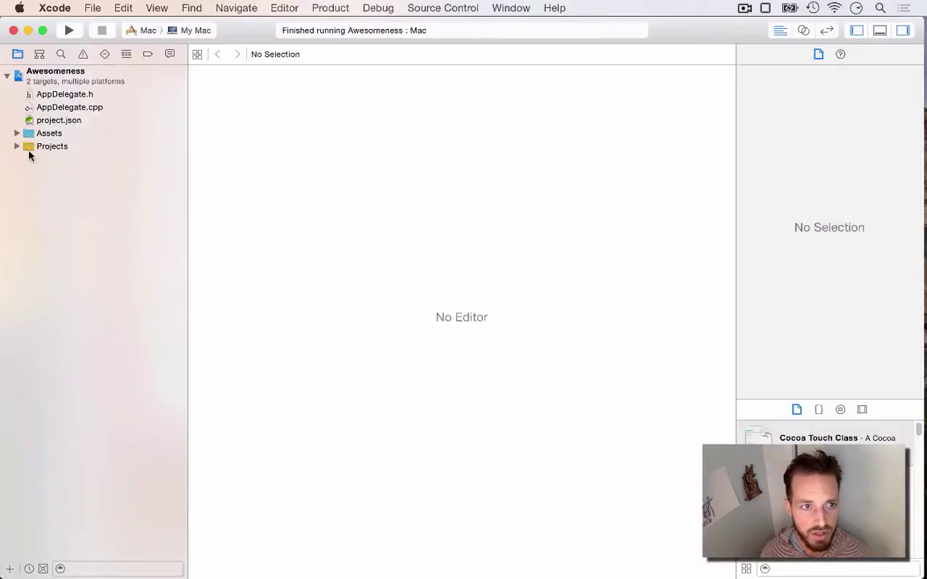
# Expand the Projects group in the project tree and inspect project.json and AppDelegate.cpp
pyautogui.click(16, 147)
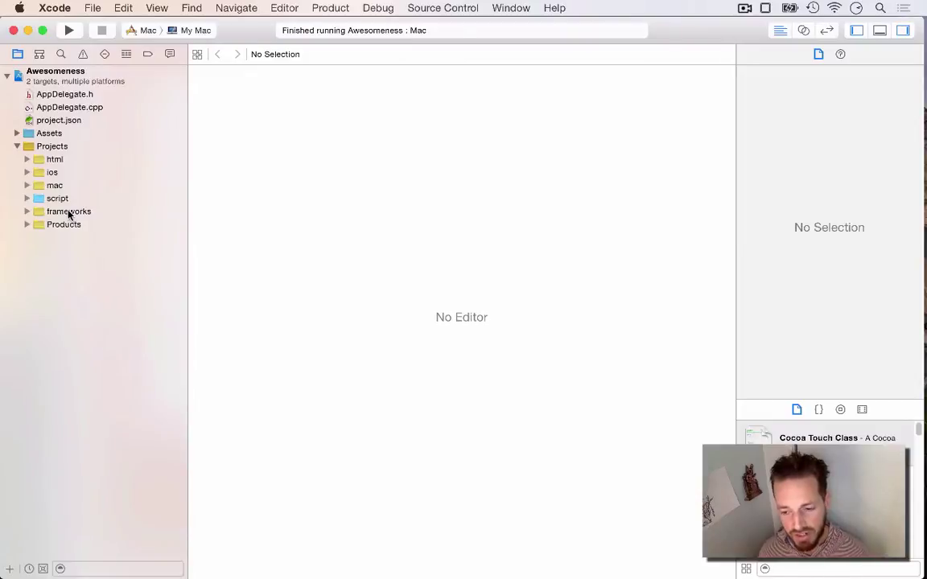
pyautogui.click(56, 121)
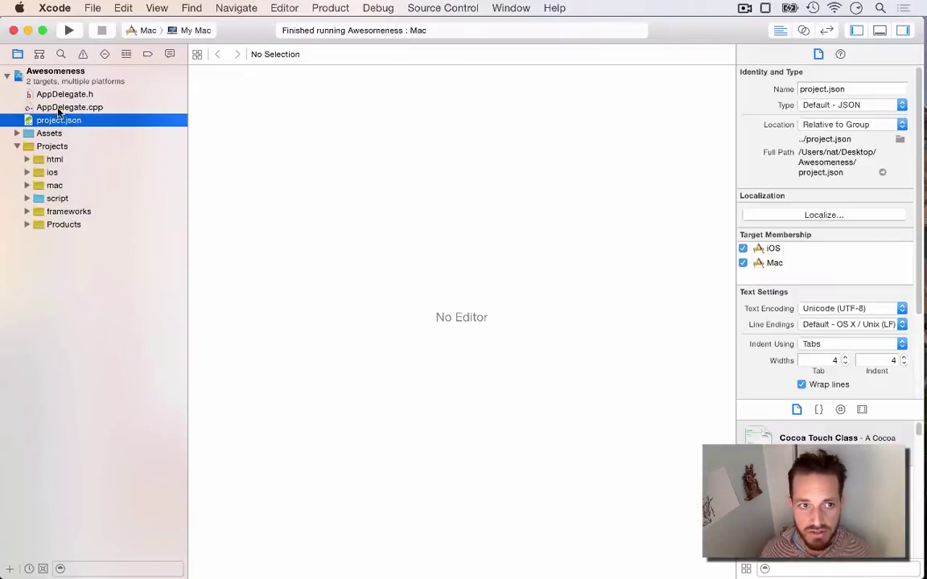
pyautogui.click(61, 108)
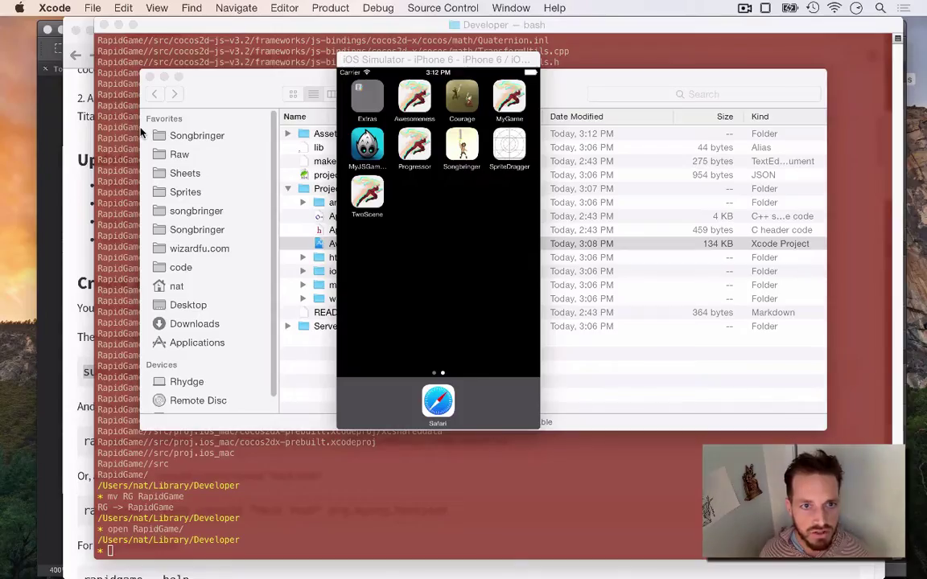
# Open the Songbringer project from Xcode's list of recent projects
pyautogui.moveTo(915, 79)
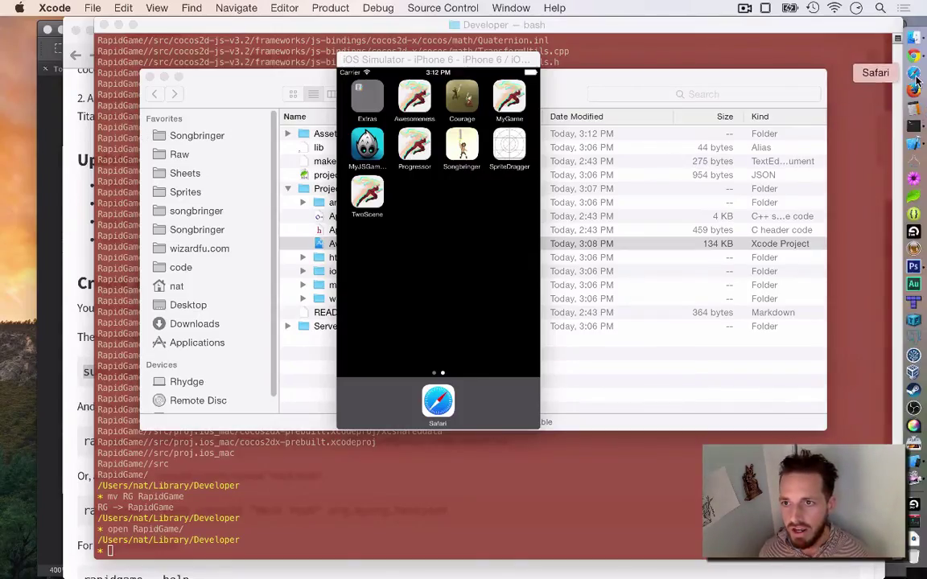
pyautogui.click(913, 141)
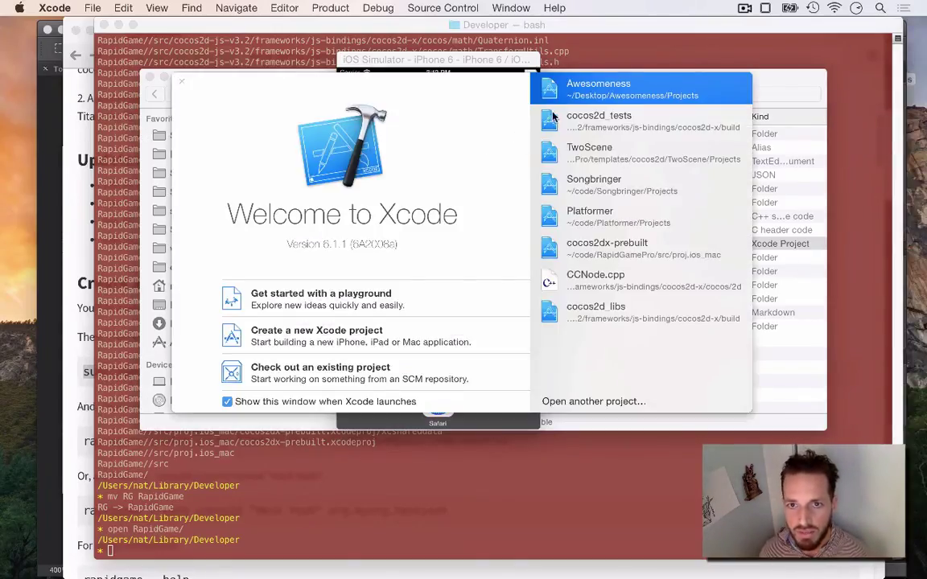
pyautogui.doubleClick(595, 184)
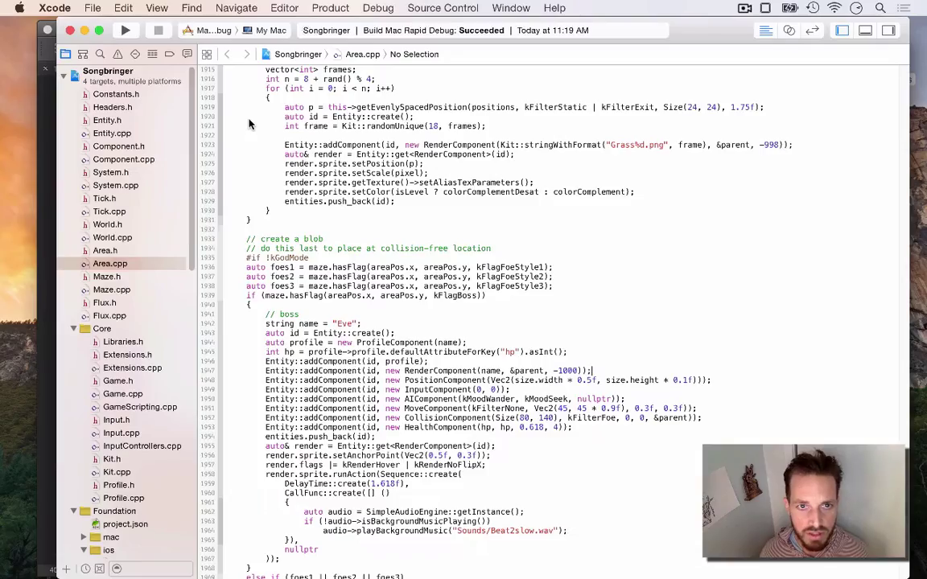
pyautogui.click(264, 145)
# Switch to Terminal, change to the ~/code/Songbringer/ directory, and list all its files in long format to check the lib link
pyautogui.press('super+Tab')
pyautogui.press('super+Tab')
pyautogui.press('super+Tab')
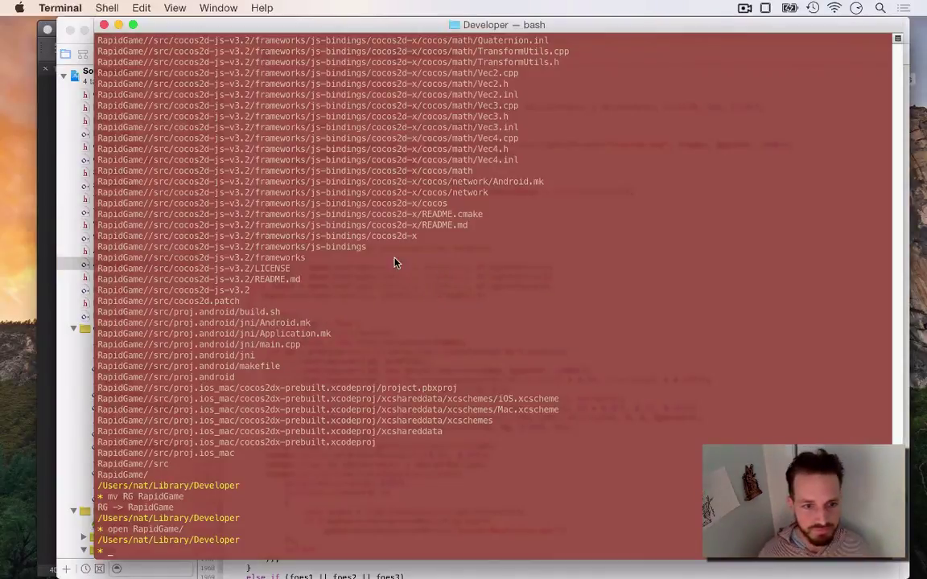
pyautogui.write('cd ')
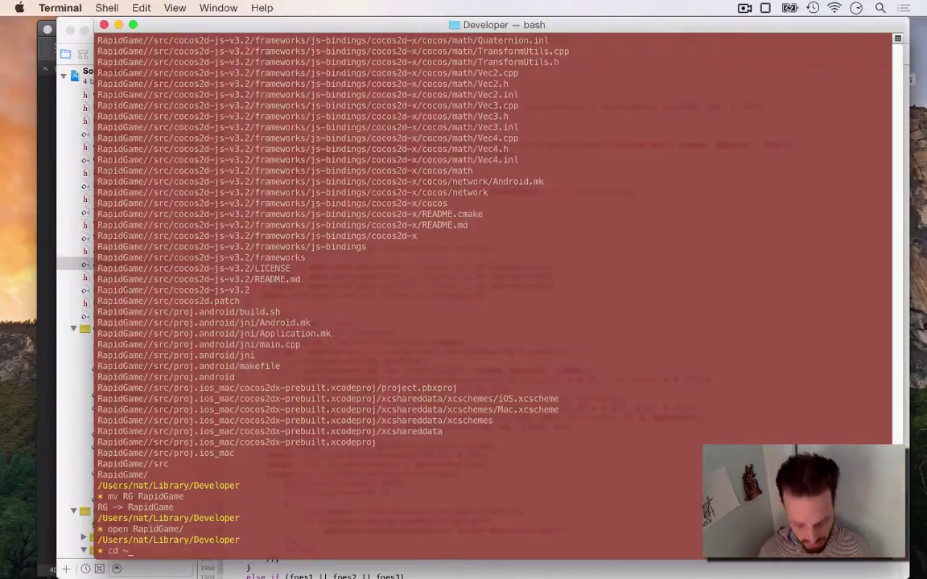
pyautogui.write('~/code/Songbringer/')
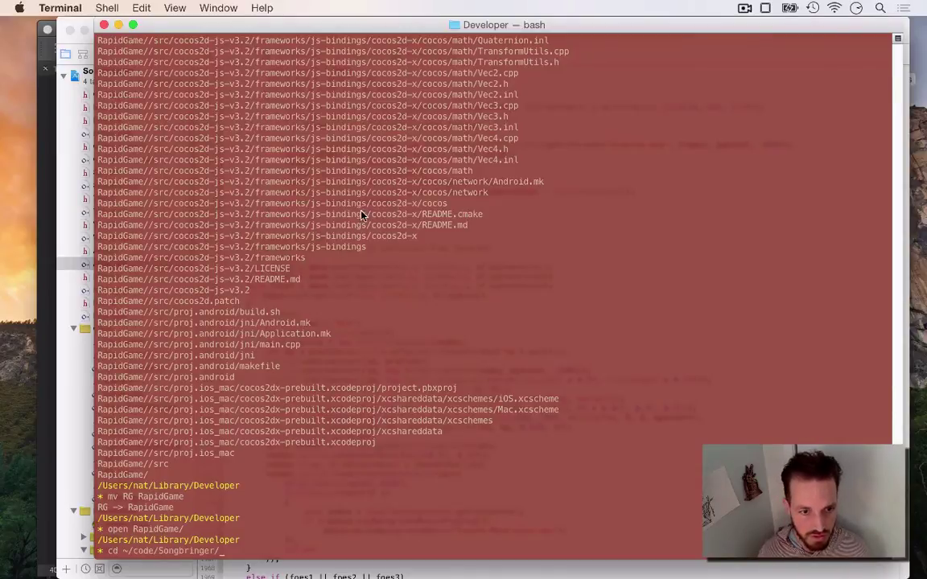
pyautogui.press('Return')
pyautogui.write('ls -al')
pyautogui.press('Return')
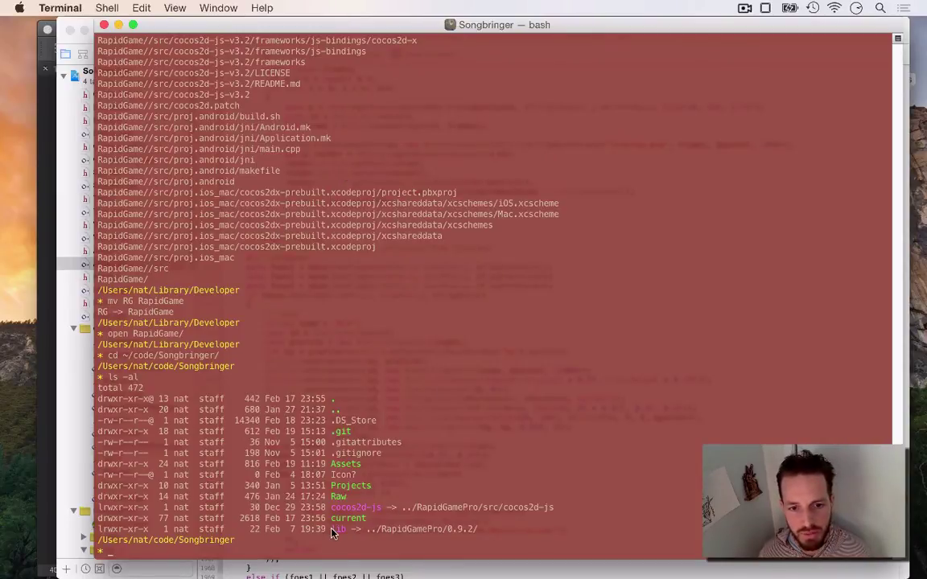
pyautogui.moveTo(332, 531); pyautogui.dragTo(477, 530)
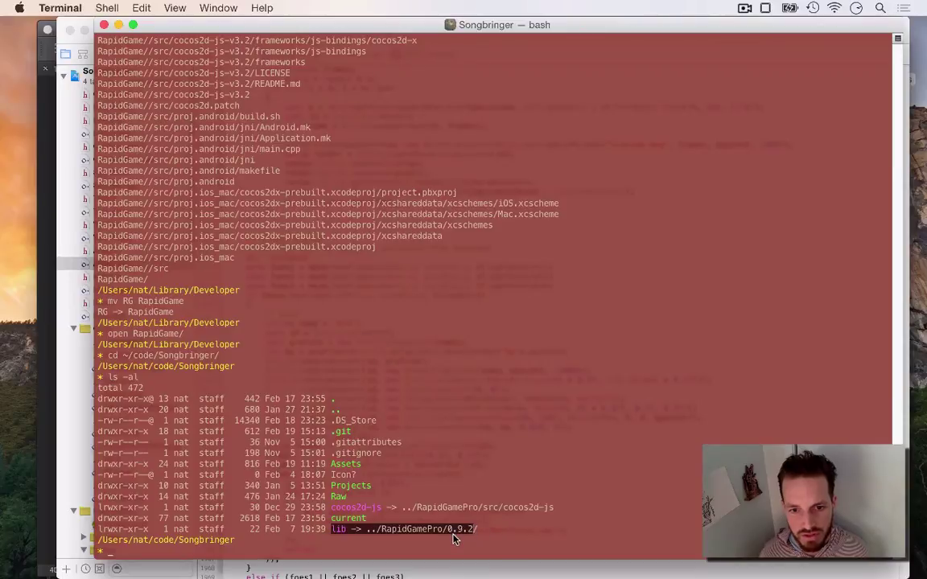
# Remove the old lib symlink and recreate it for the current folder with rapidgame init
pyautogui.write('rm')
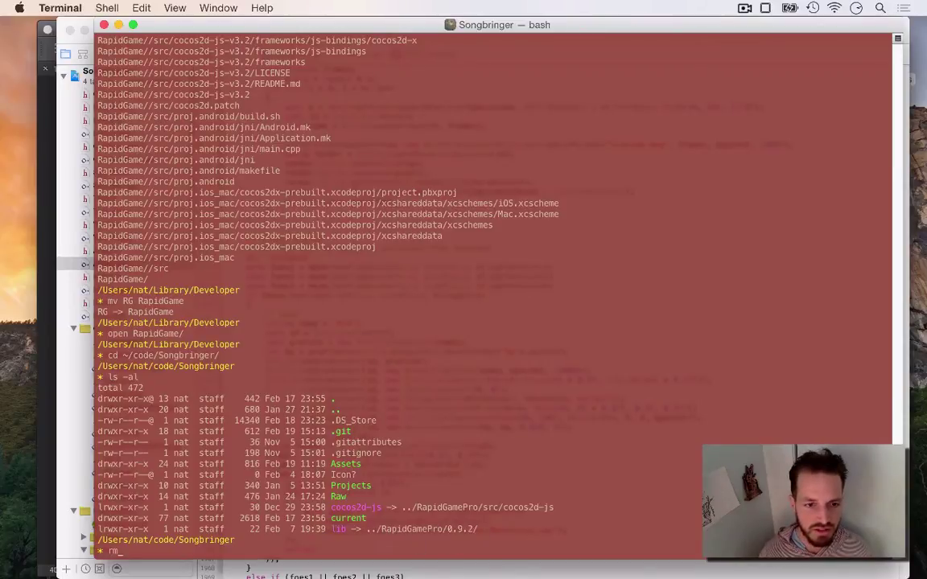
pyautogui.write(' lib')
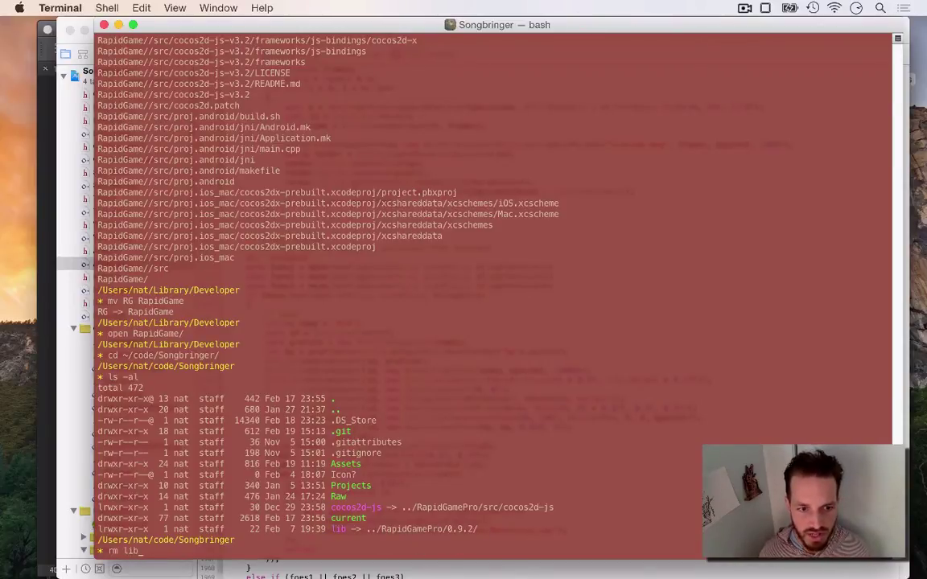
pyautogui.press('Return')
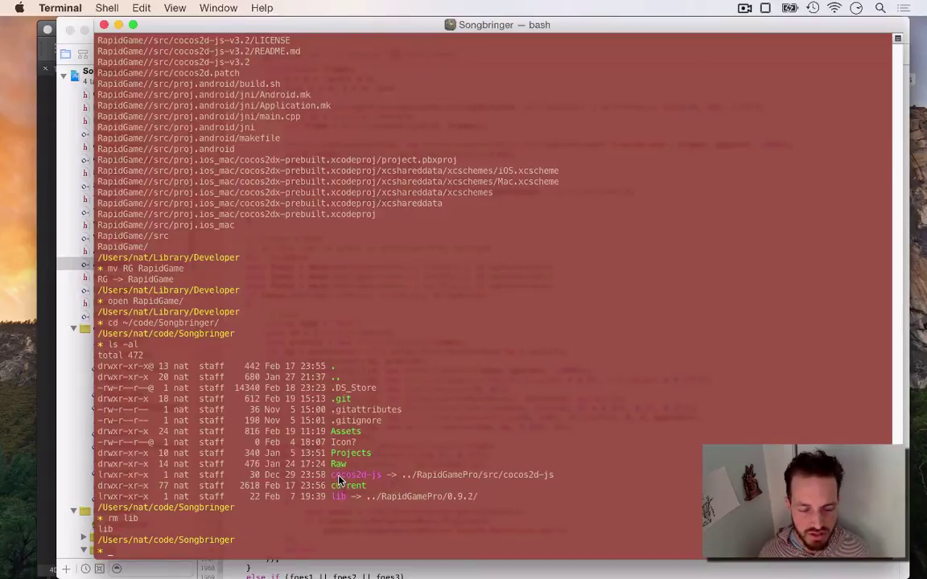
pyautogui.write('rapidgame init .')
pyautogui.press('Return')
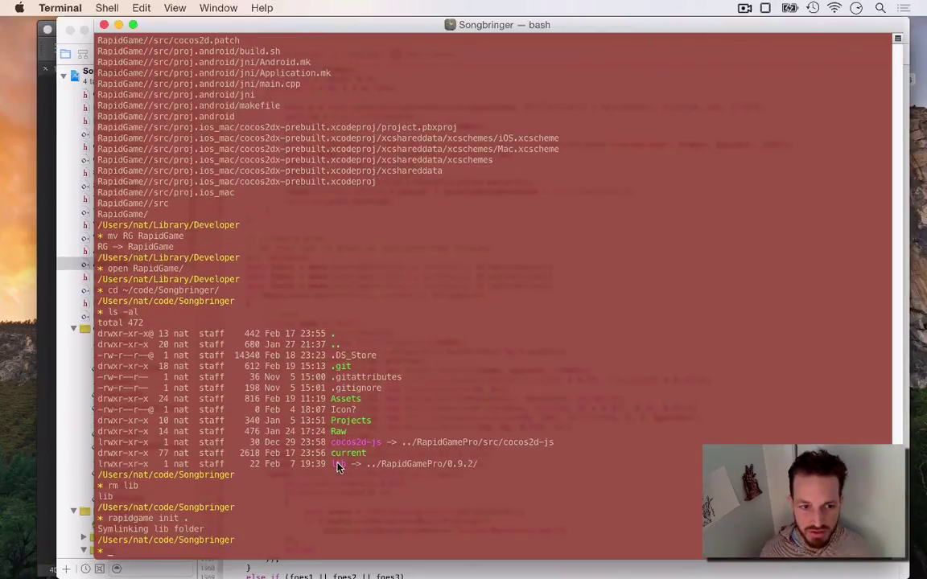
# List the Songbringer folder again with ls -al and check where the new lib link points
pyautogui.write('ls ')
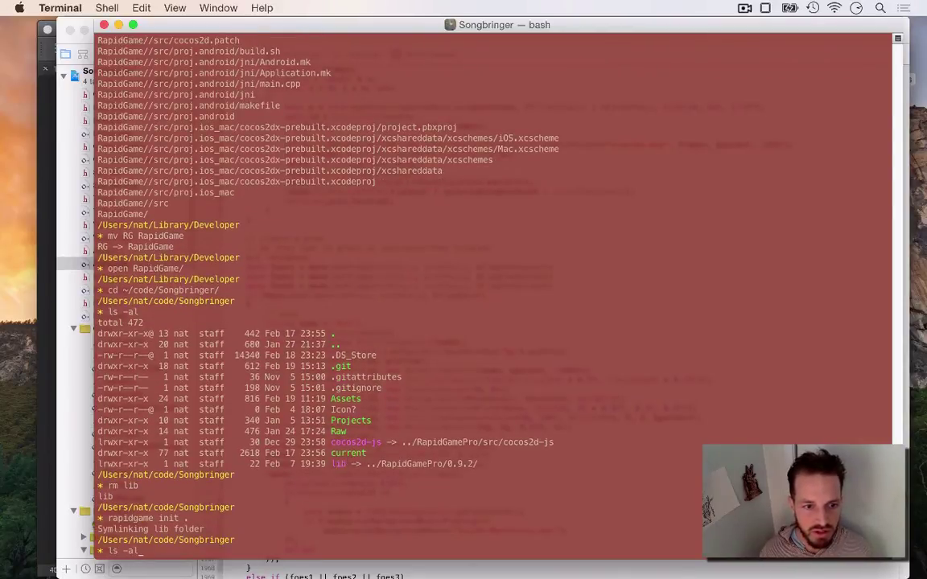
pyautogui.write('-al')
pyautogui.press('Return')
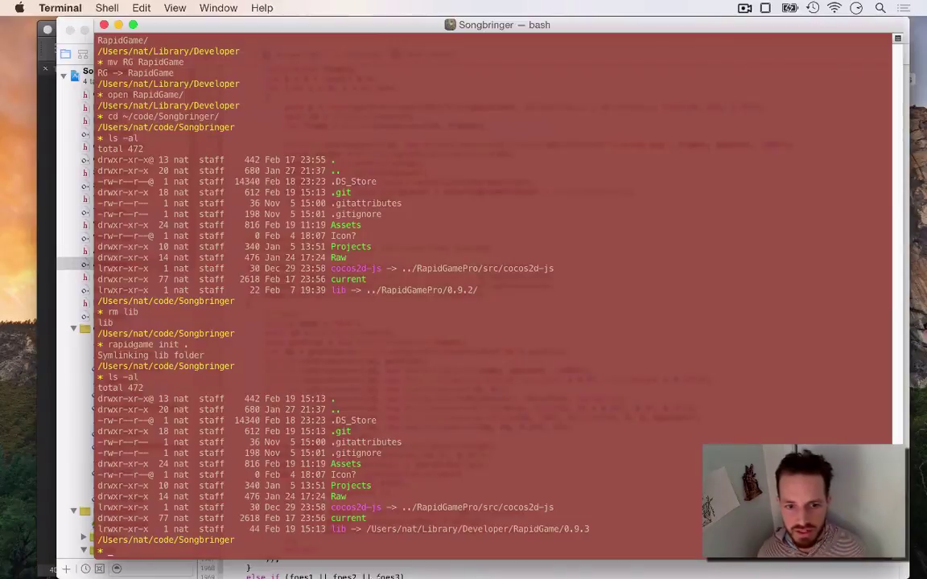
pyautogui.moveTo(331, 530); pyautogui.dragTo(596, 531)
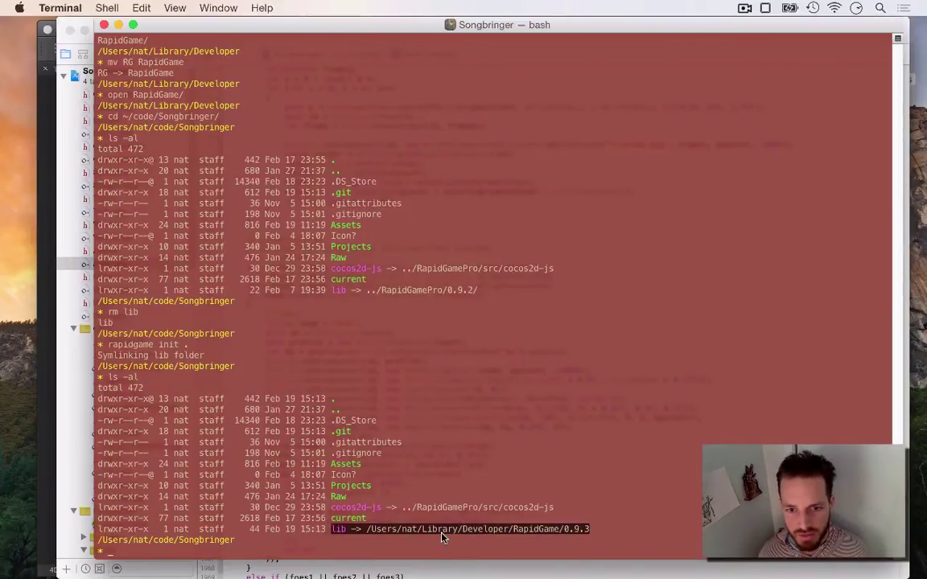
pyautogui.click(592, 525)
# Switch to Xcode, close the Songbringer project window, and reopen the project
pyautogui.press('super+Tab')
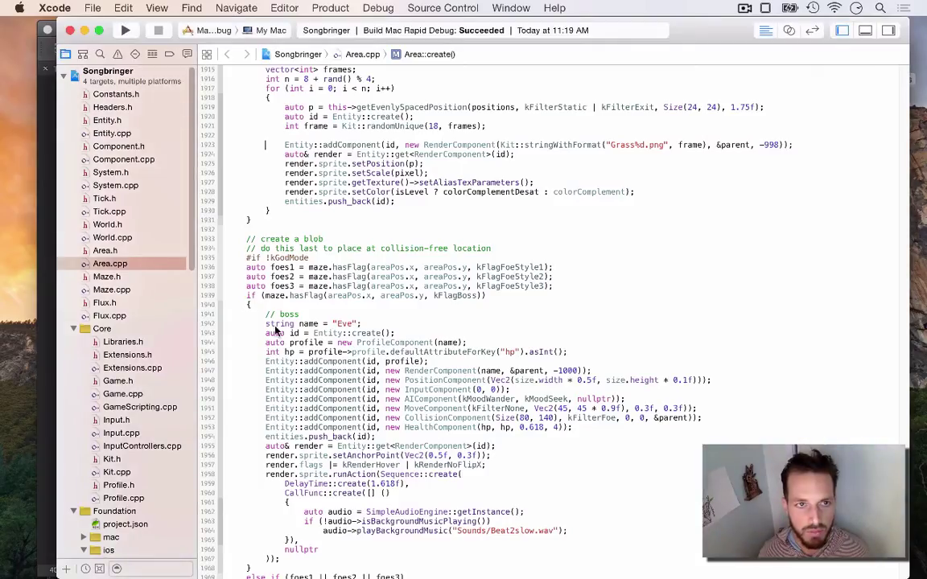
pyautogui.click(70, 31)
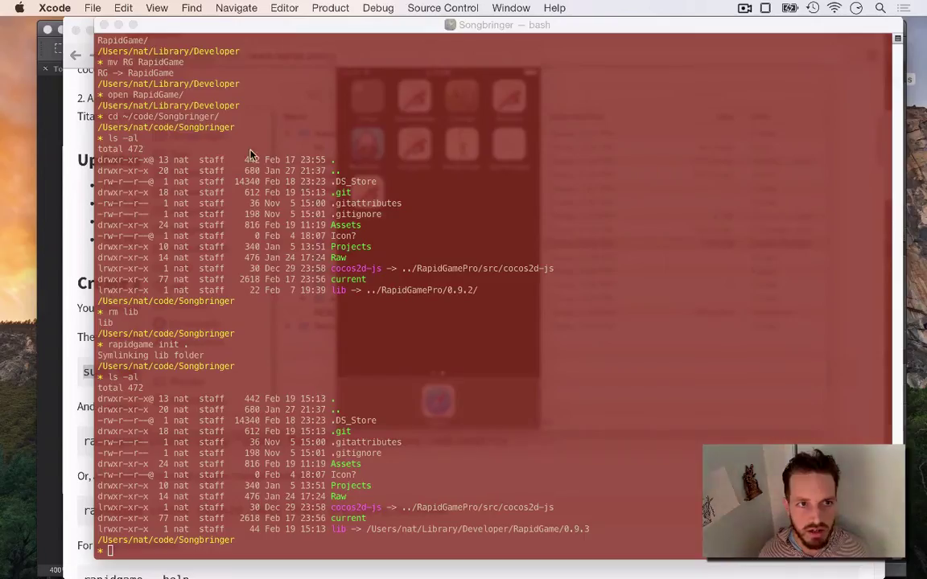
pyautogui.moveTo(923, 73)
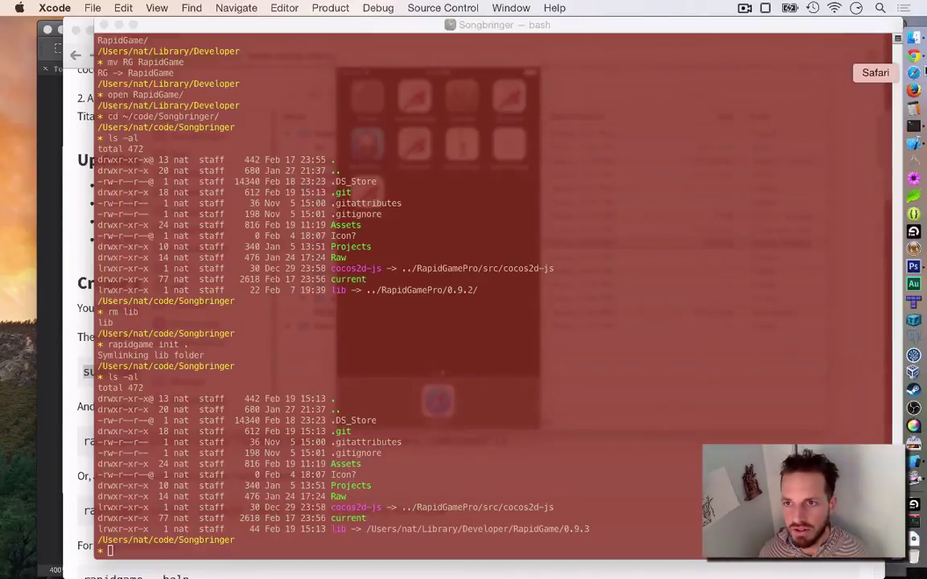
pyautogui.click(919, 149)
pyautogui.doubleClick(599, 97)
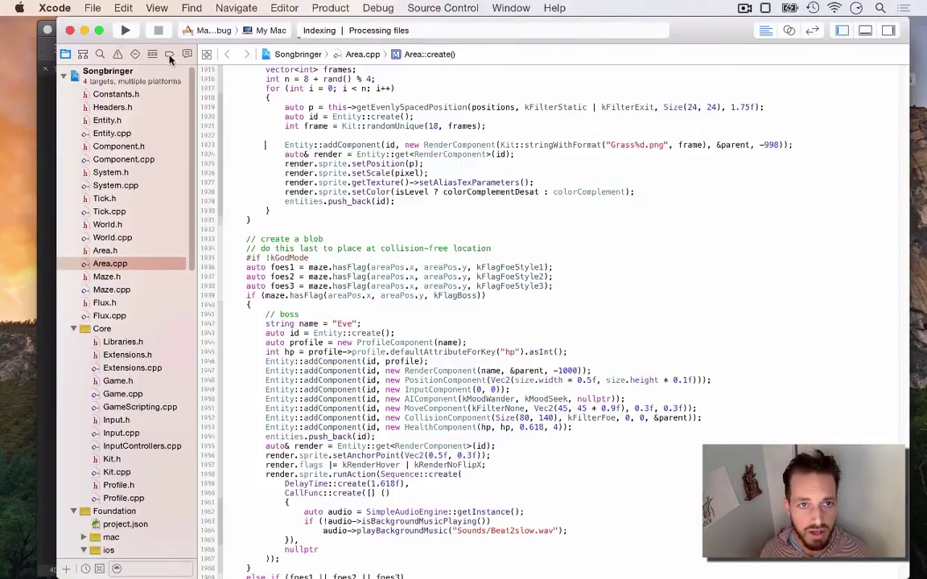
# Build the Mac Rapid scheme, open the reported System.cpp issue, and comment out the setUniformFloatArray line with //
pyautogui.click(125, 29)
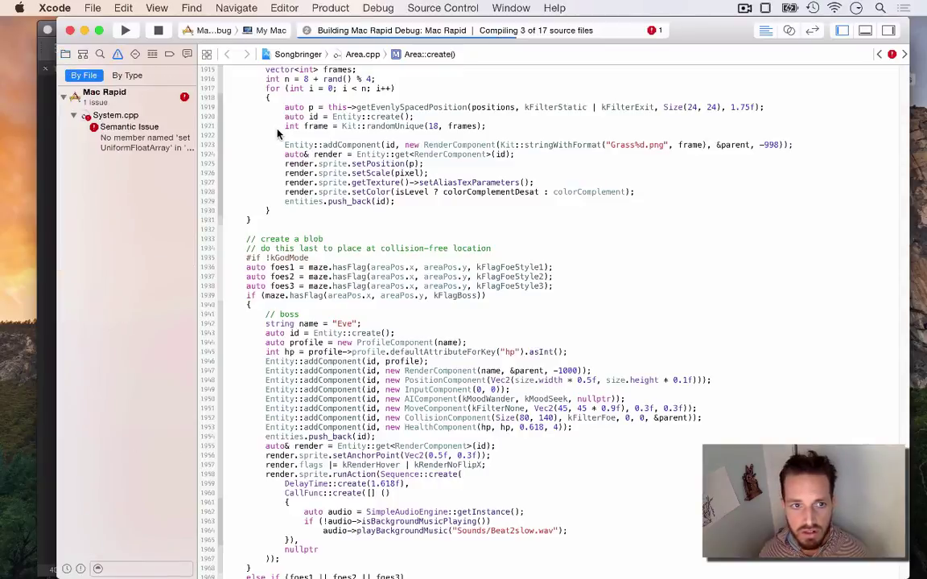
pyautogui.click(145, 137)
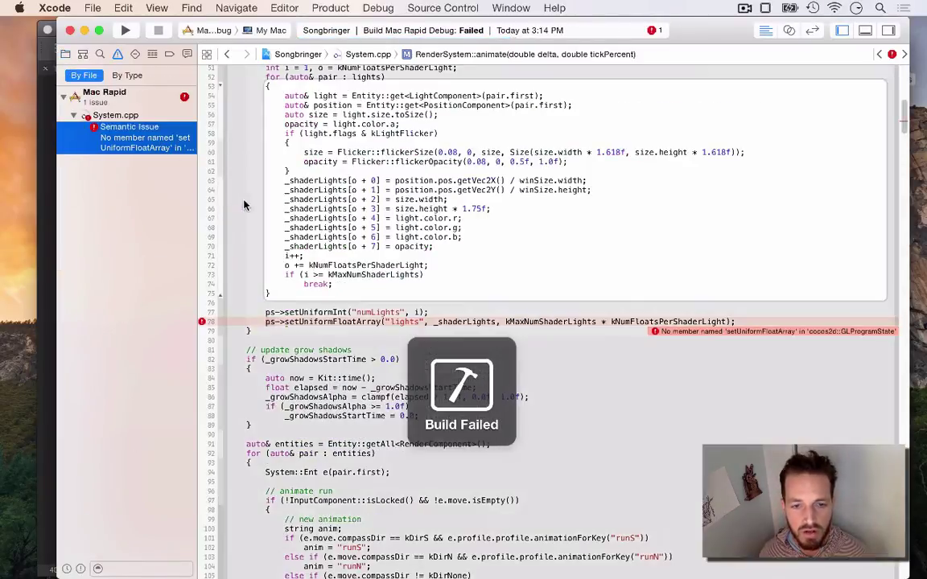
pyautogui.click(268, 325)
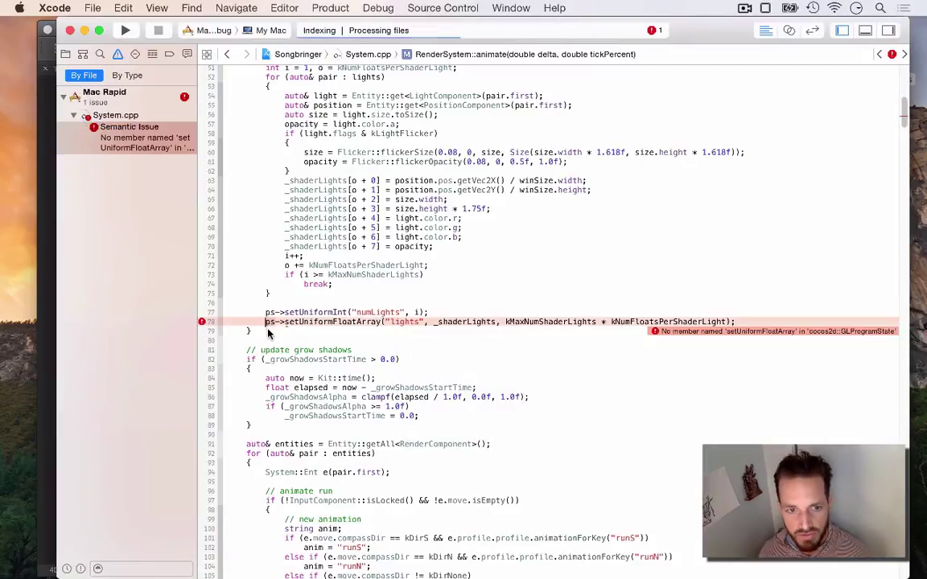
pyautogui.write('//')
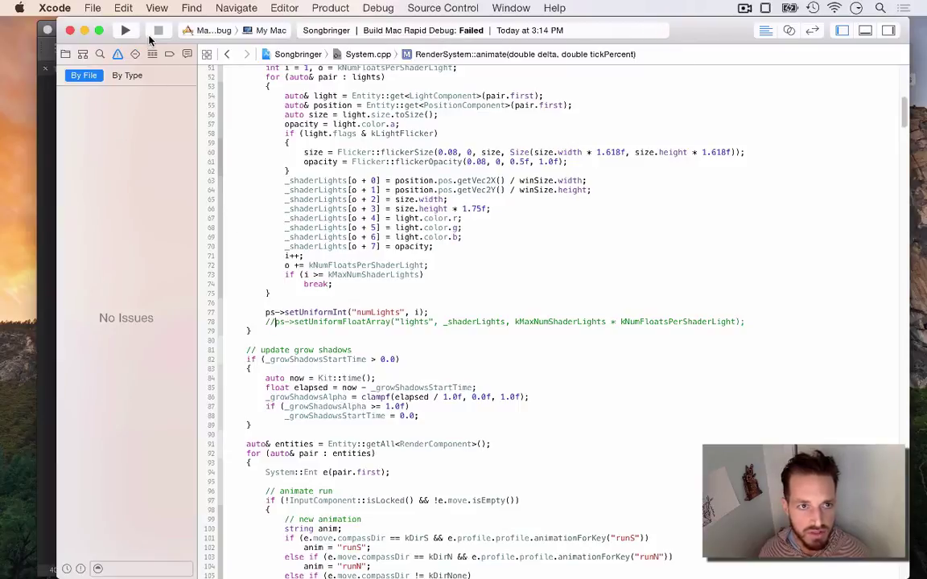
# Run the Mac Rapid scheme again and open the Songbringer project settings from the project tree
pyautogui.click(126, 31)
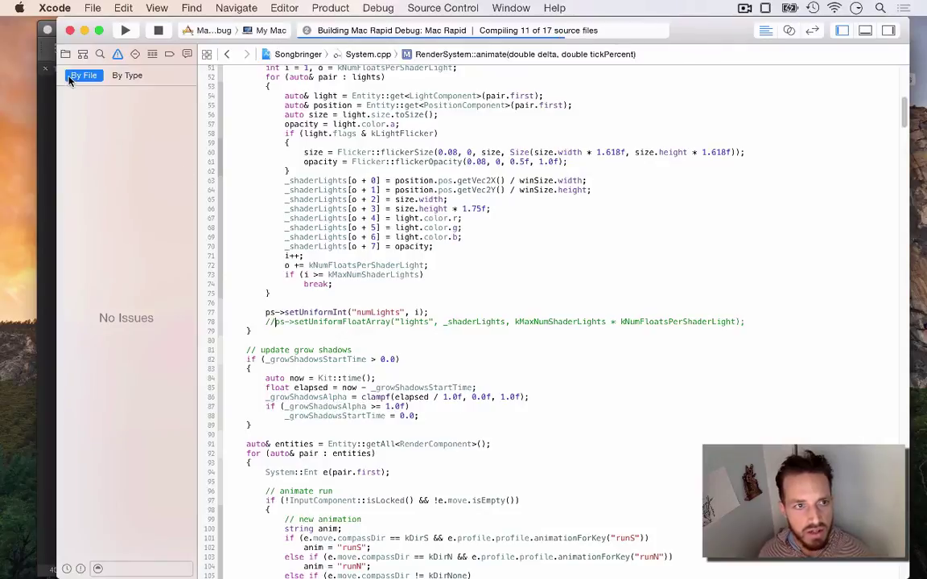
pyautogui.click(65, 54)
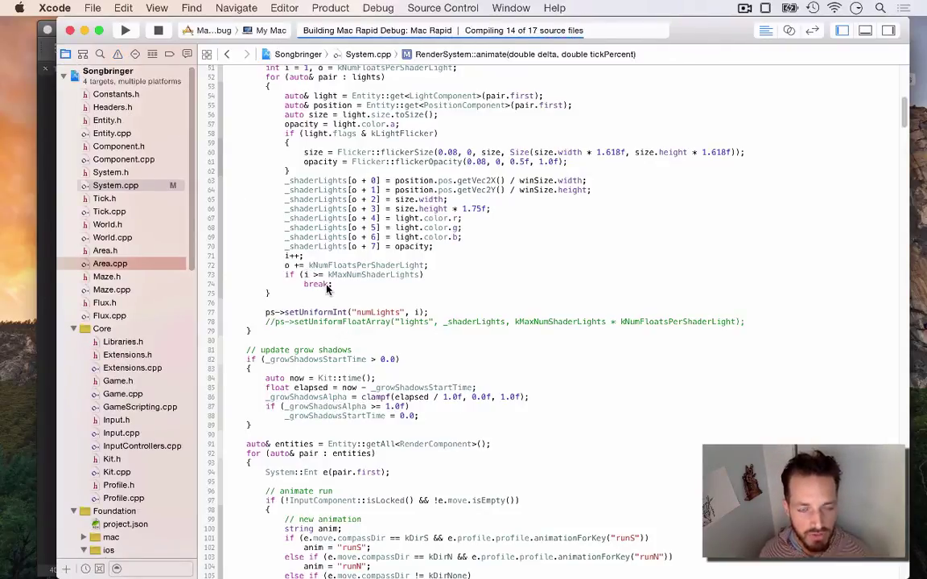
pyautogui.press('super+Tab')
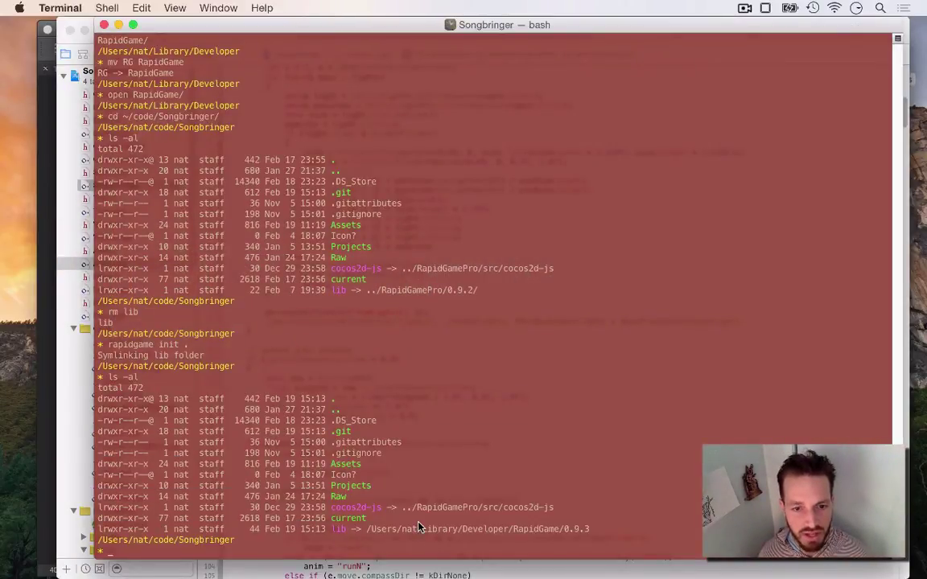
pyautogui.press('super+Tab')
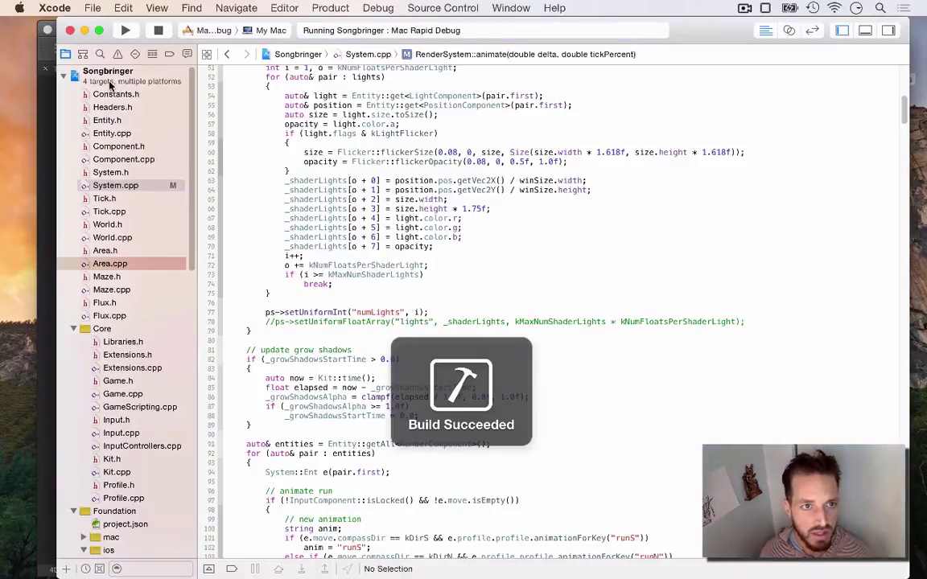
pyautogui.click(109, 80)
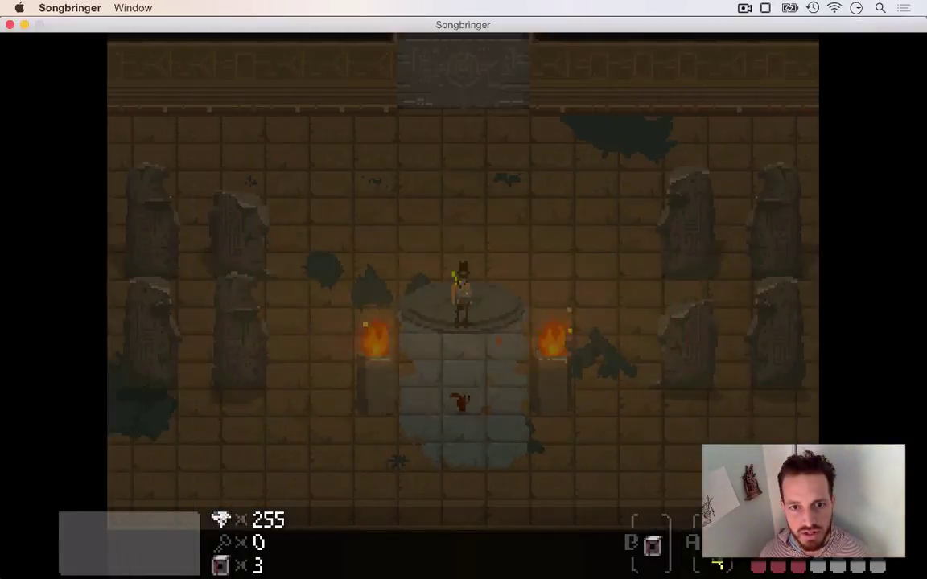
# Walk the Songbringer character around the starting room to try out the game, and quit it
pyautogui.press('Up')
pyautogui.press('Right')
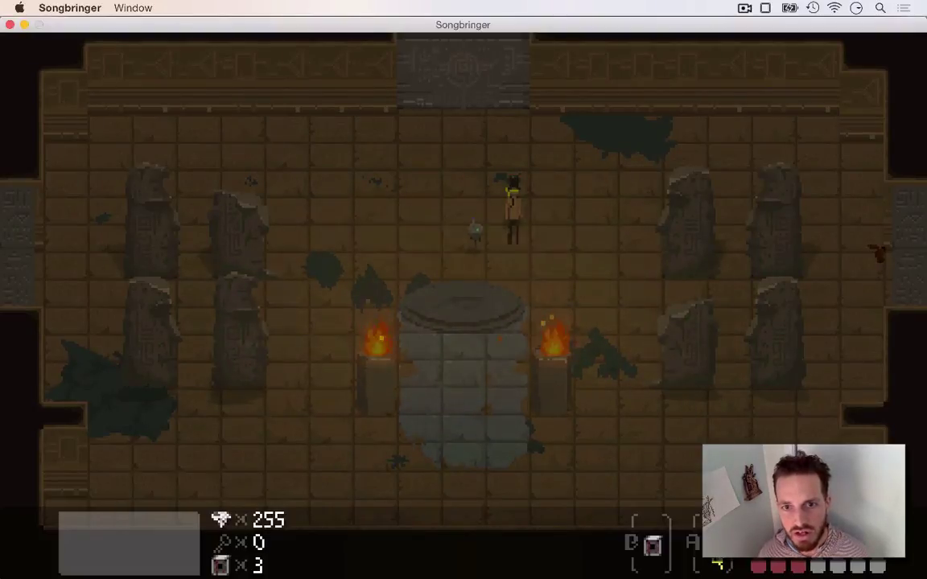
pyautogui.press('Down')
pyautogui.press('Right')
pyautogui.press('Left')
pyautogui.press('Down')
pyautogui.press('Left')
pyautogui.press('Up')
pyautogui.press('Right')
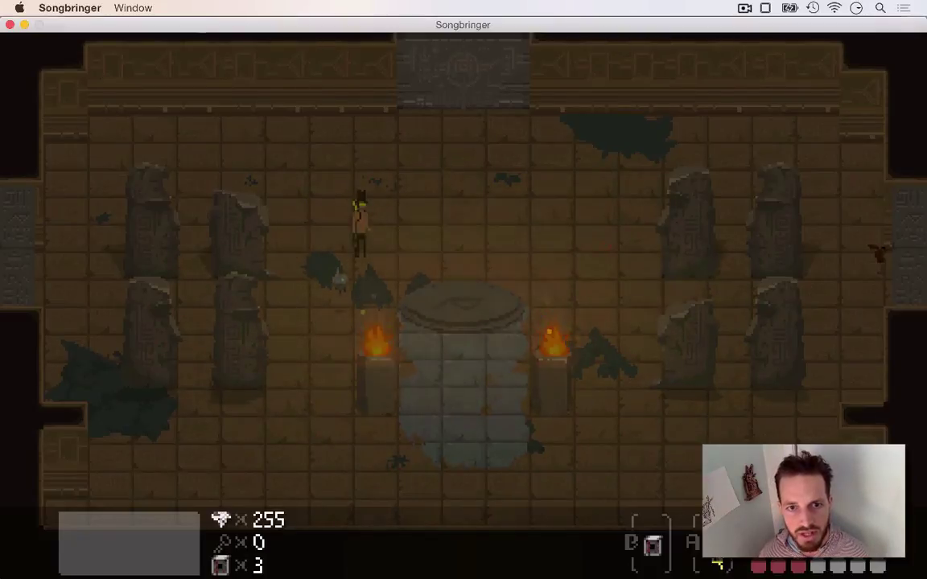
pyautogui.press('super+q')
# Select the iOS Rapid target to view the libraries in its build phases
pyautogui.click(335, 138)
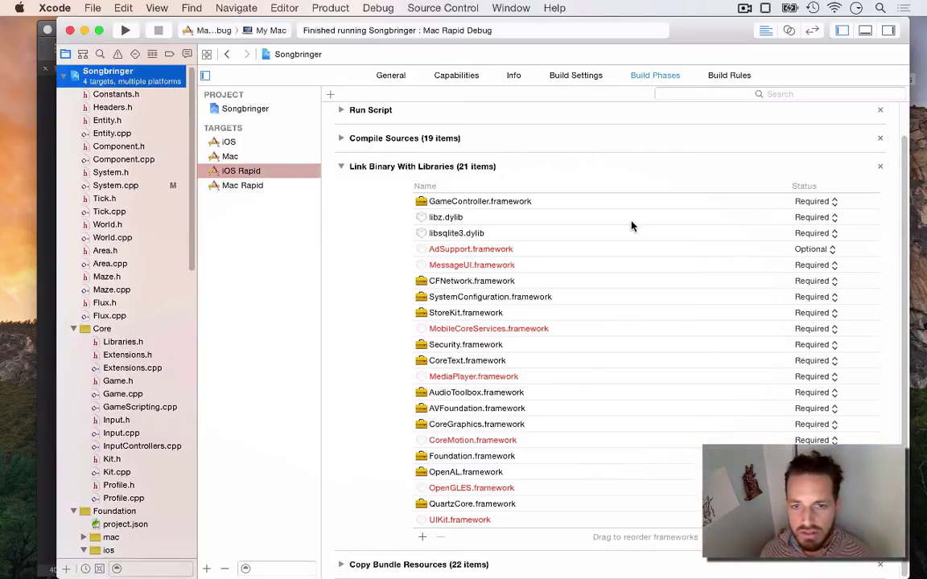
pyautogui.click(228, 167)
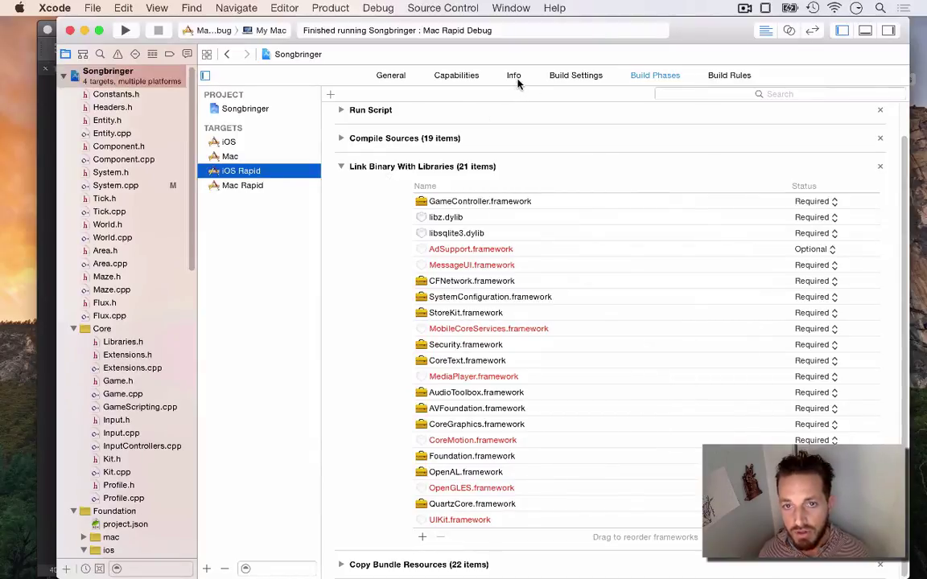
# Switch to Chrome and review the introduction of the rapidgame package page on npm
pyautogui.press('super+Tab')
pyautogui.press('super+Tab')
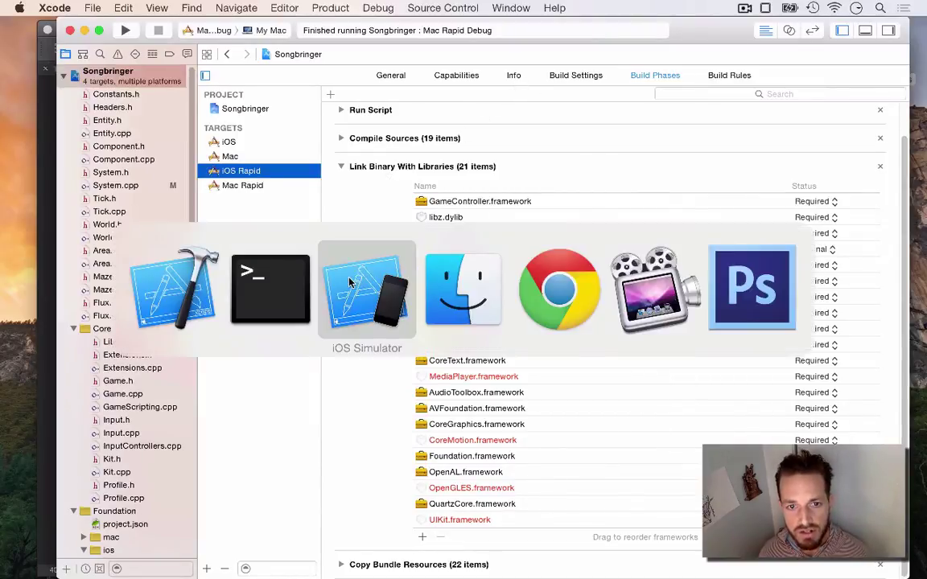
pyautogui.press('super+Tab')
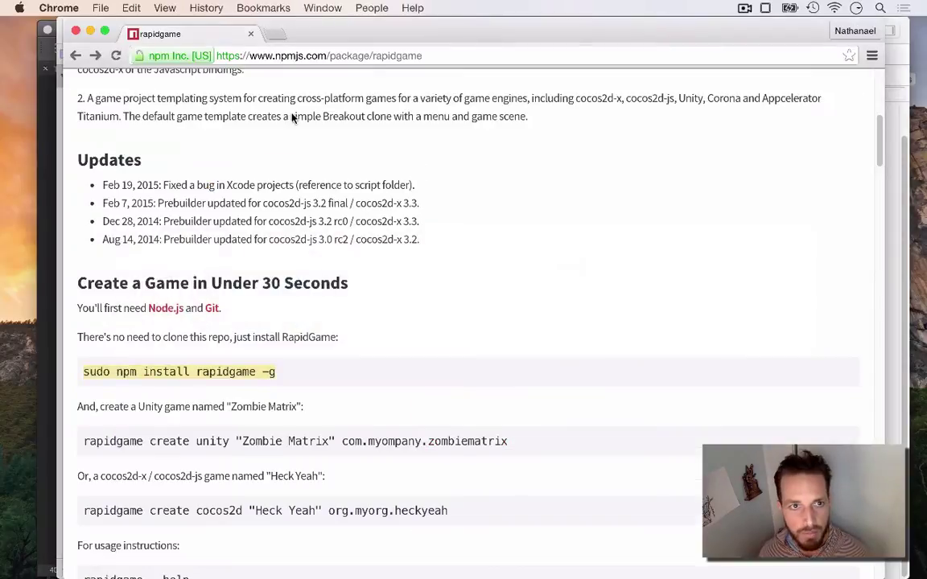
pyautogui.scroll(5, 278, 149)
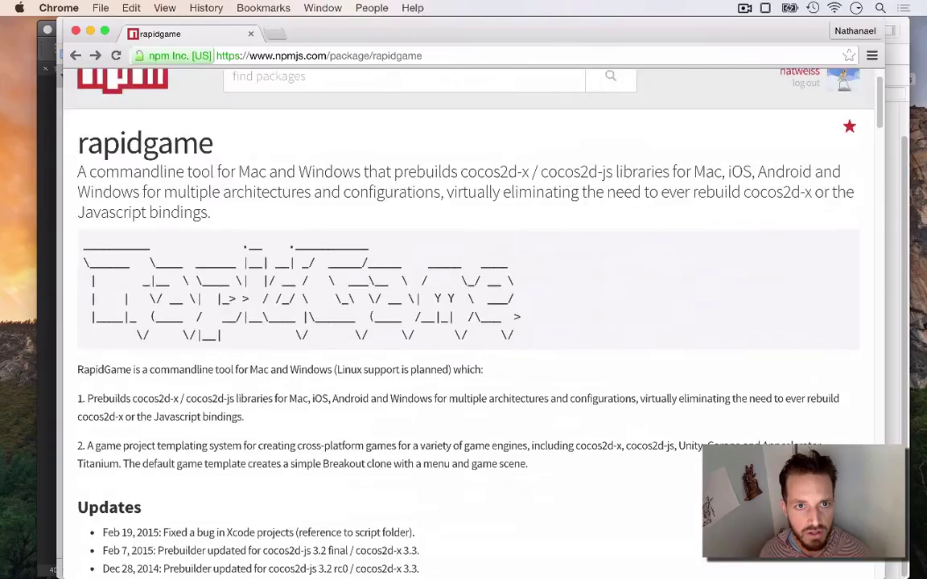
pyautogui.scroll(-6, 278, 149)
pyautogui.scroll(10, 278, 161)
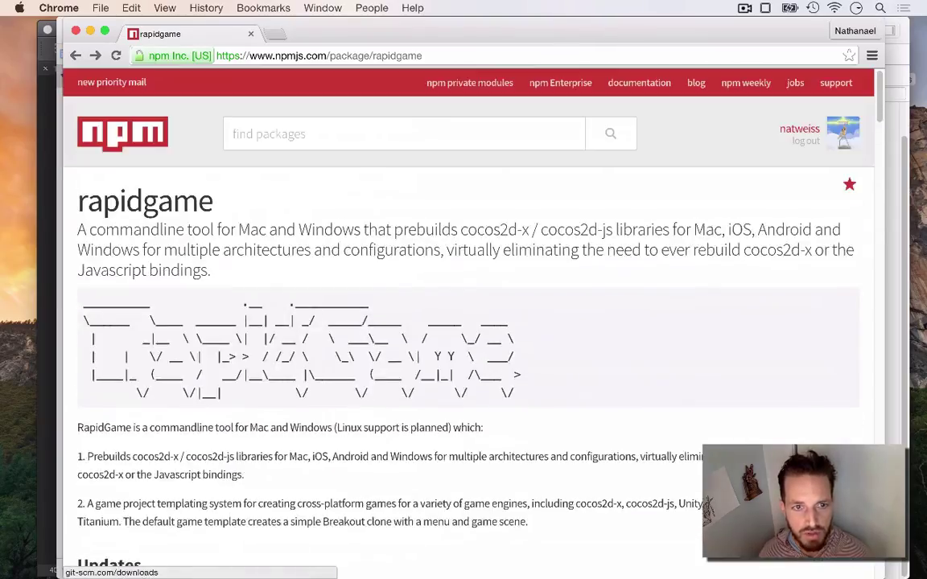
# Return to Xcode and look at the build phases of the Mac Rapid and iOS Rapid targets
pyautogui.press('super+Tab')
pyautogui.press('super+Tab')
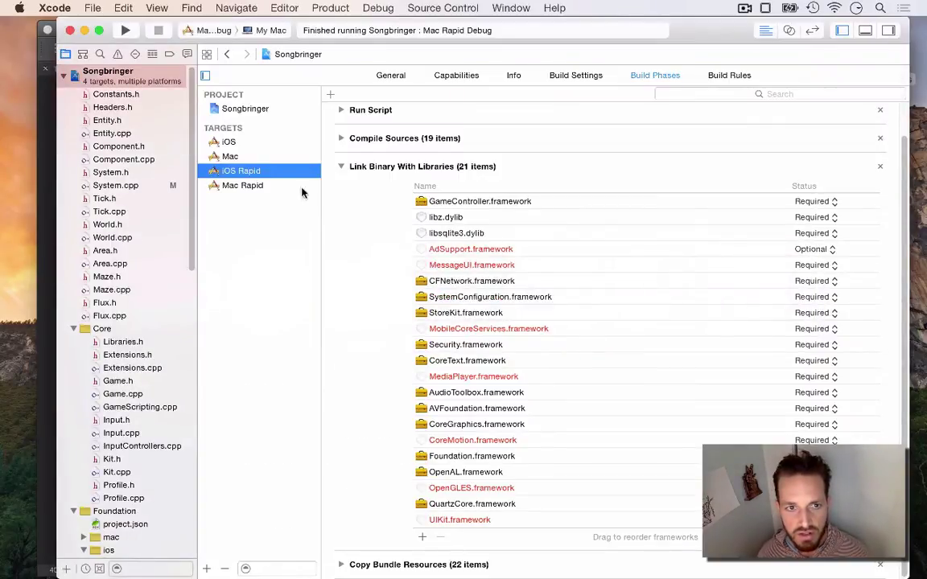
pyautogui.click(265, 187)
pyautogui.click(266, 178)
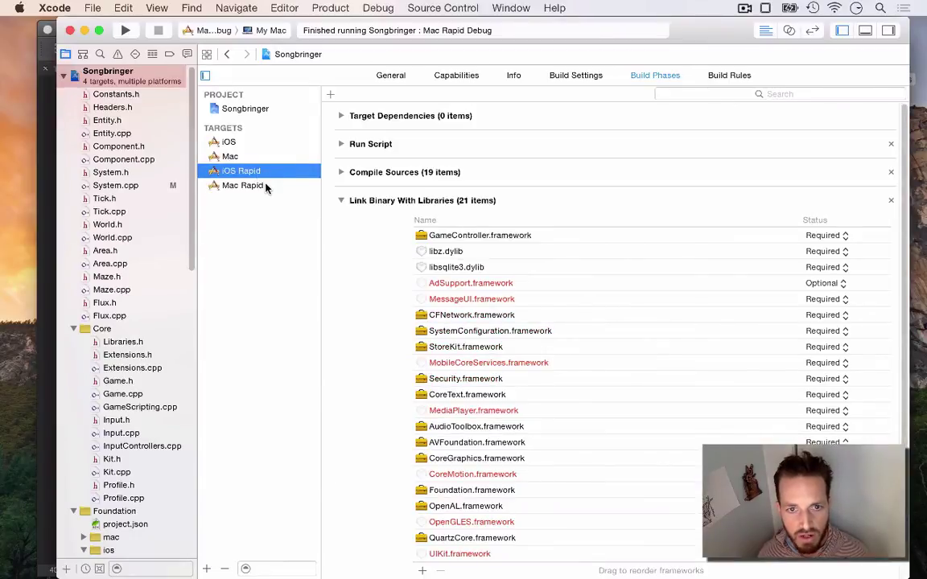
# Filter the iOS Rapid target's build settings by "paths" and inspect the Library Search Paths entry
pyautogui.click(579, 76)
pyautogui.click(734, 97)
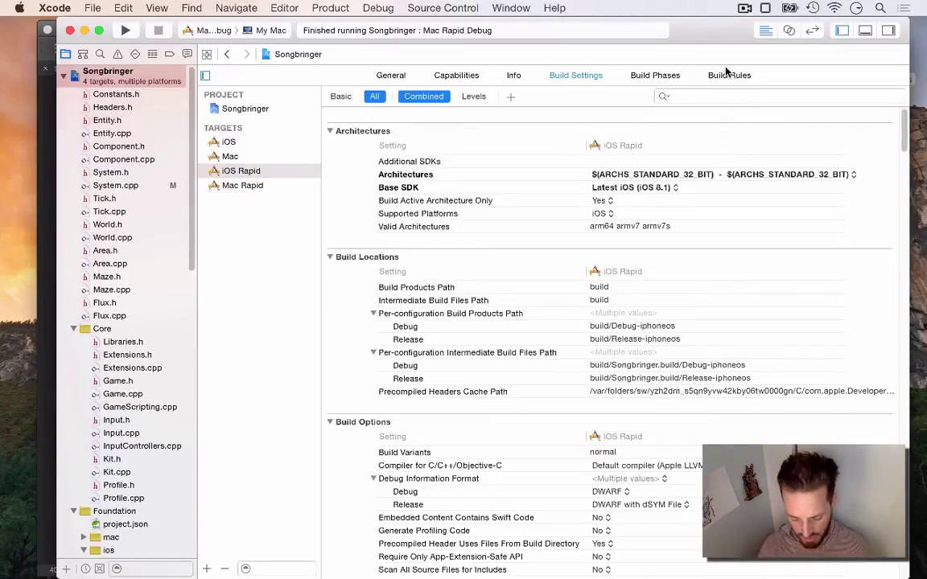
pyautogui.write('paths')
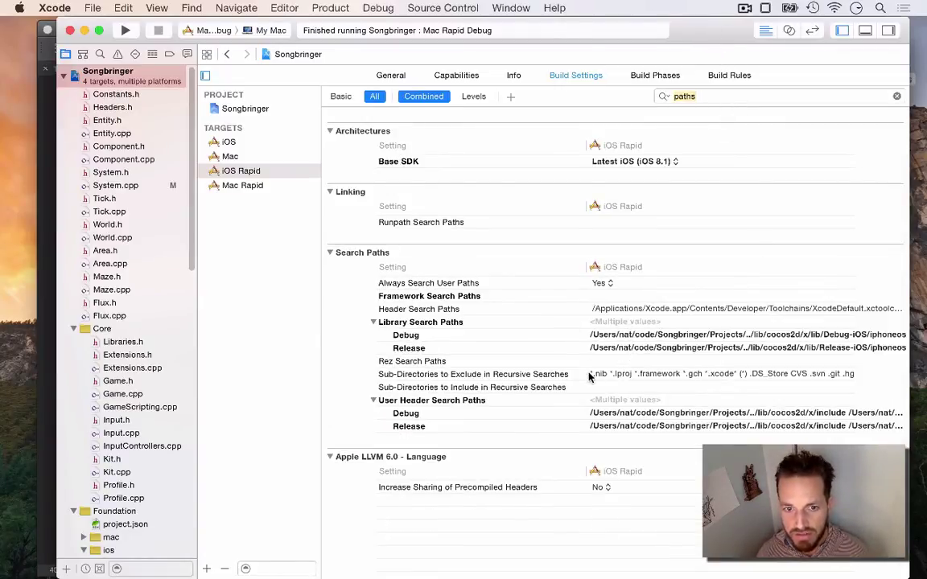
pyautogui.doubleClick(611, 322)
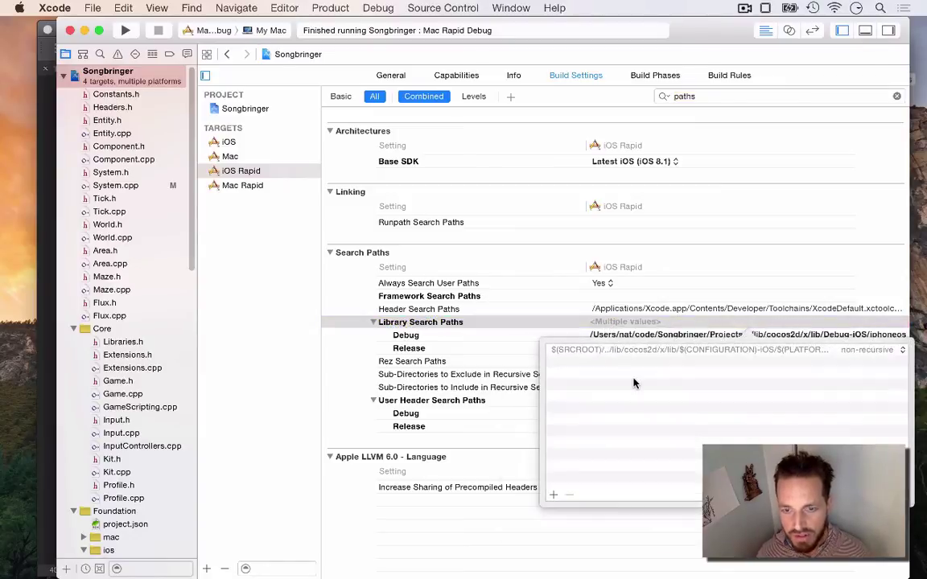
pyautogui.click(576, 352)
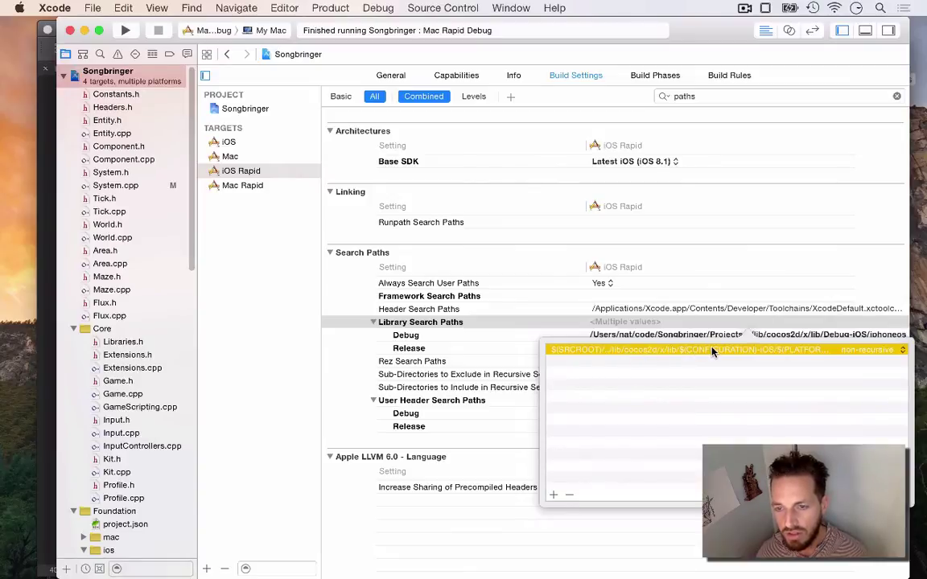
pyautogui.click(621, 324)
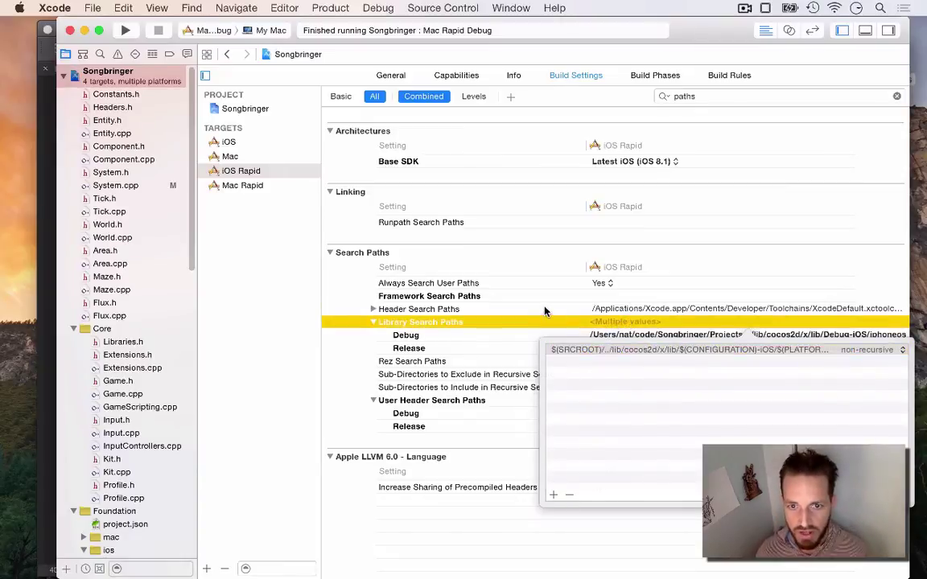
pyautogui.click(595, 310)
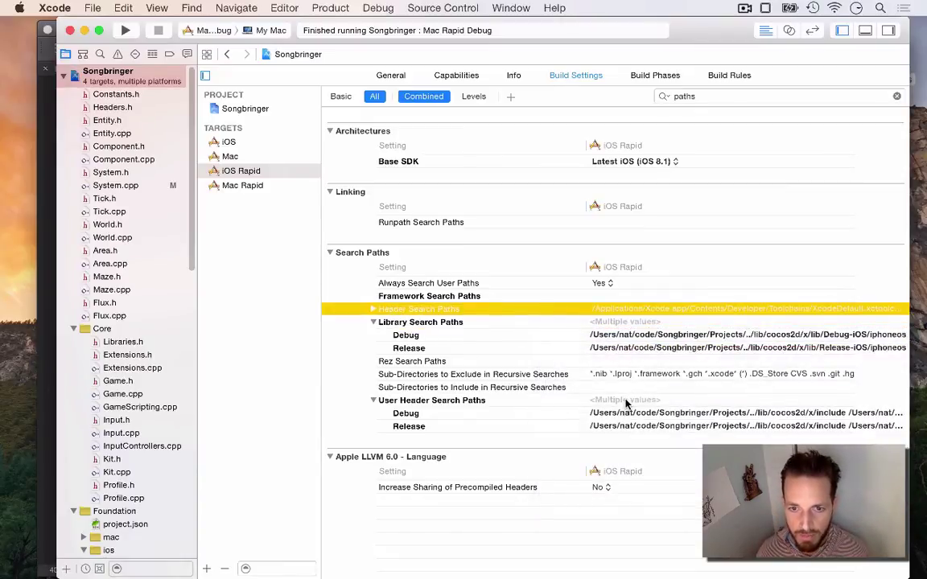
# Open the Debug value of User Header Search Paths and examine its cocos2d include paths
pyautogui.click(625, 405)
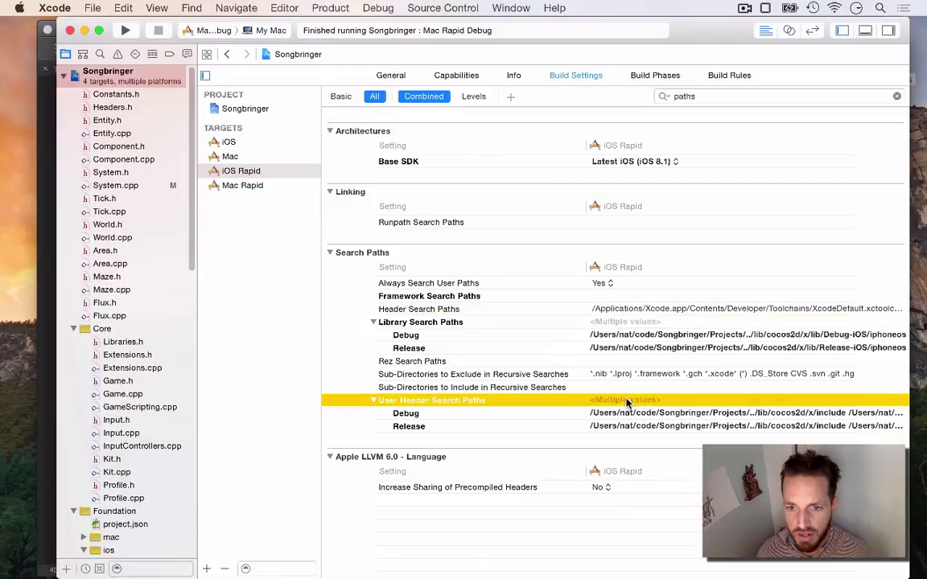
pyautogui.click(625, 402)
pyautogui.click(632, 408)
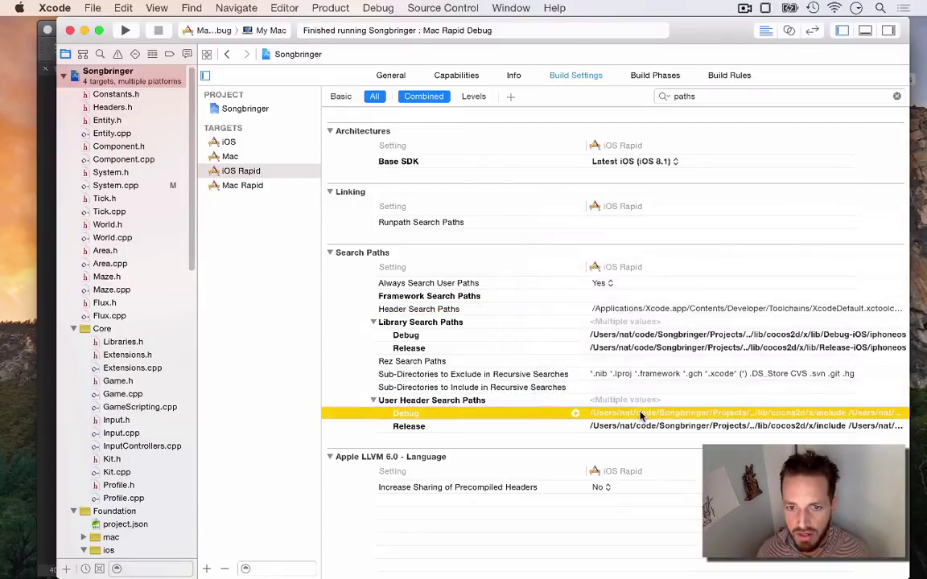
pyautogui.click(644, 413)
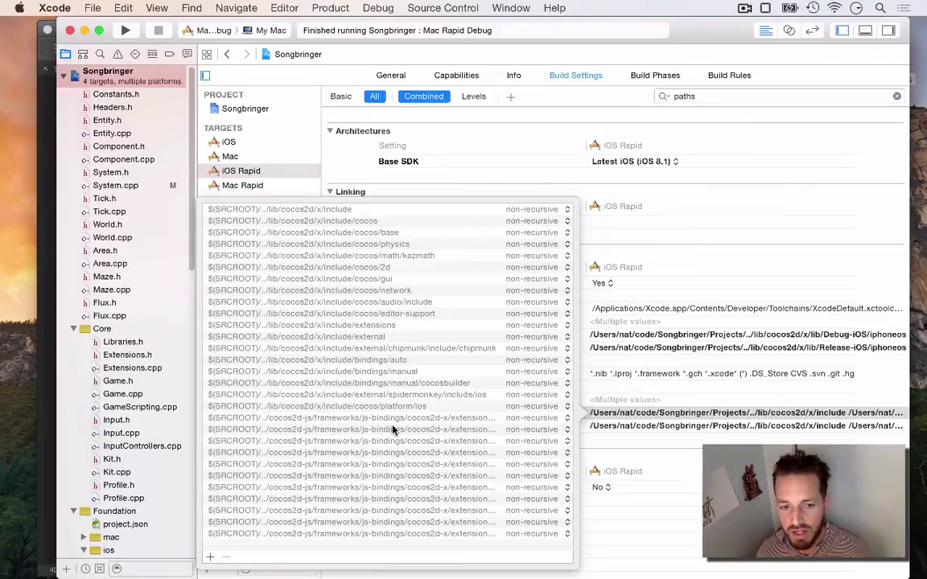
pyautogui.click(329, 210)
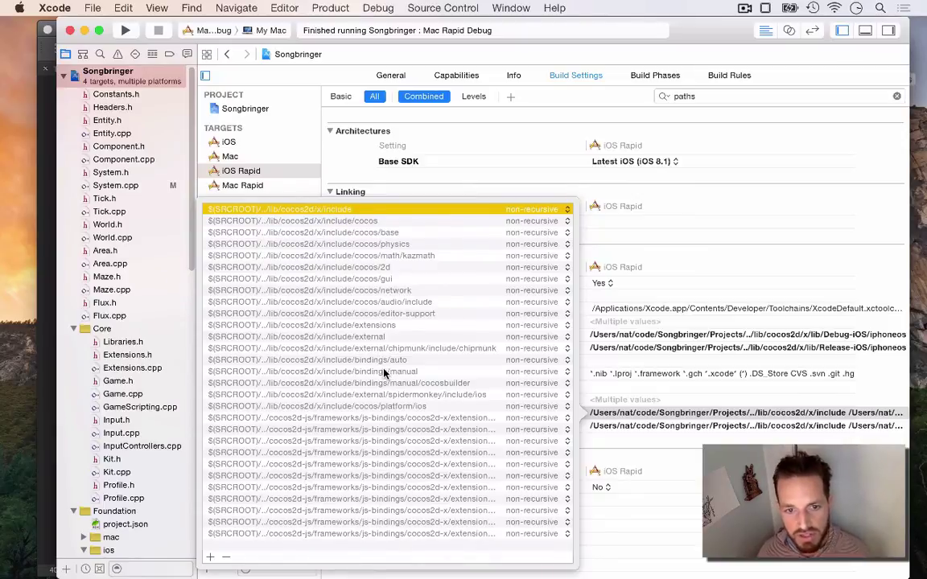
# Glance at the Awesomeness project folder in Finder, return to Xcode, and close the user header search paths list after reviewing its first entry
pyautogui.press('super+Tab')
pyautogui.press('super+Tab')
pyautogui.press('super+Tab')
pyautogui.press('super+Tab')
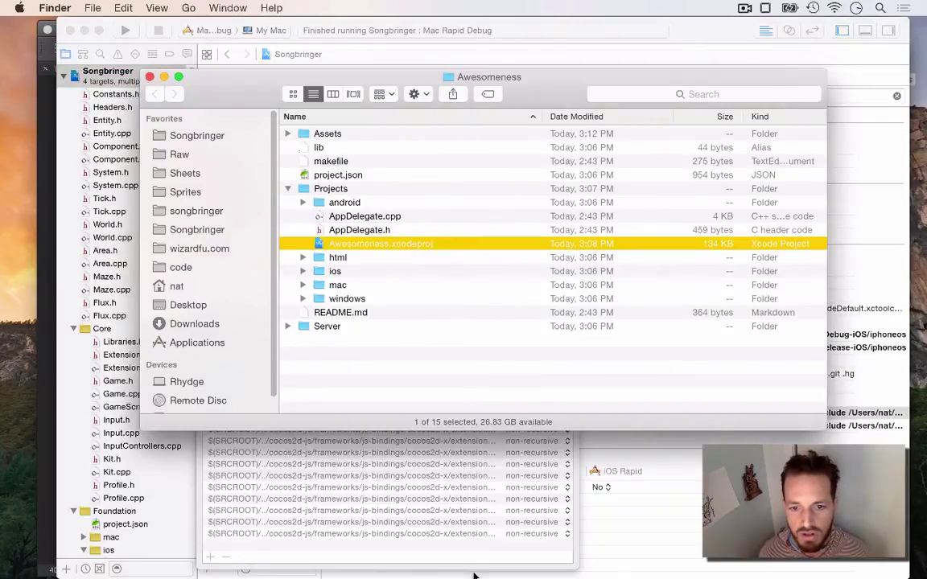
pyautogui.click(427, 503)
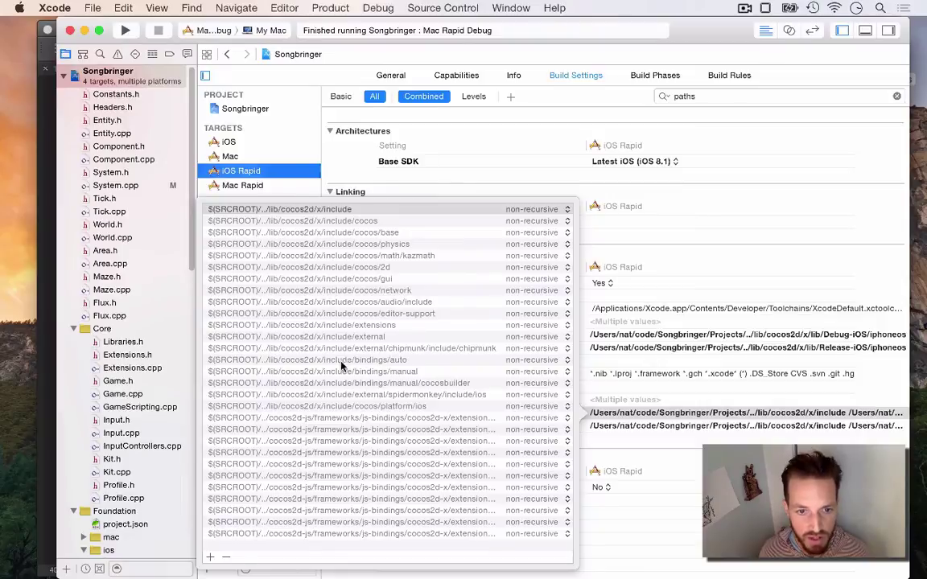
pyautogui.click(270, 211)
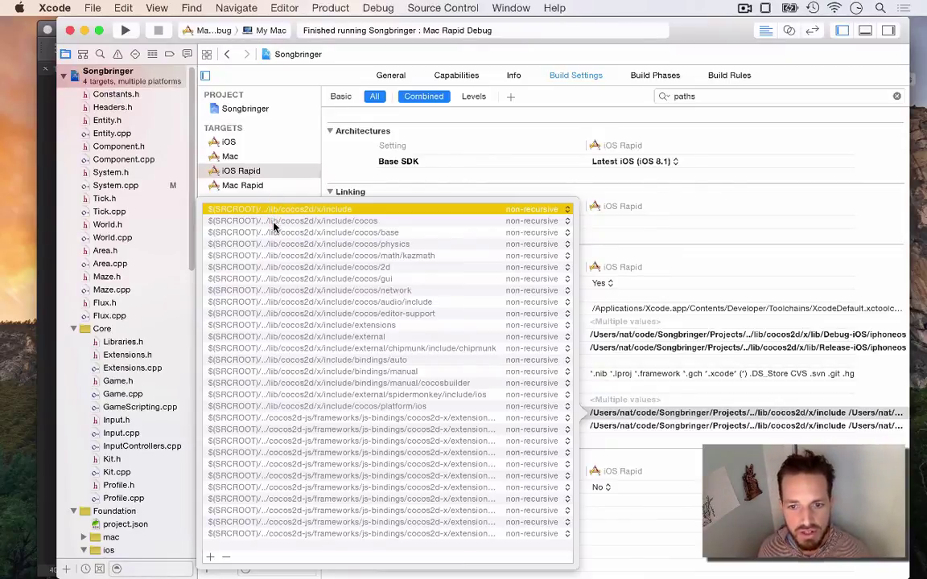
pyautogui.press('Escape')
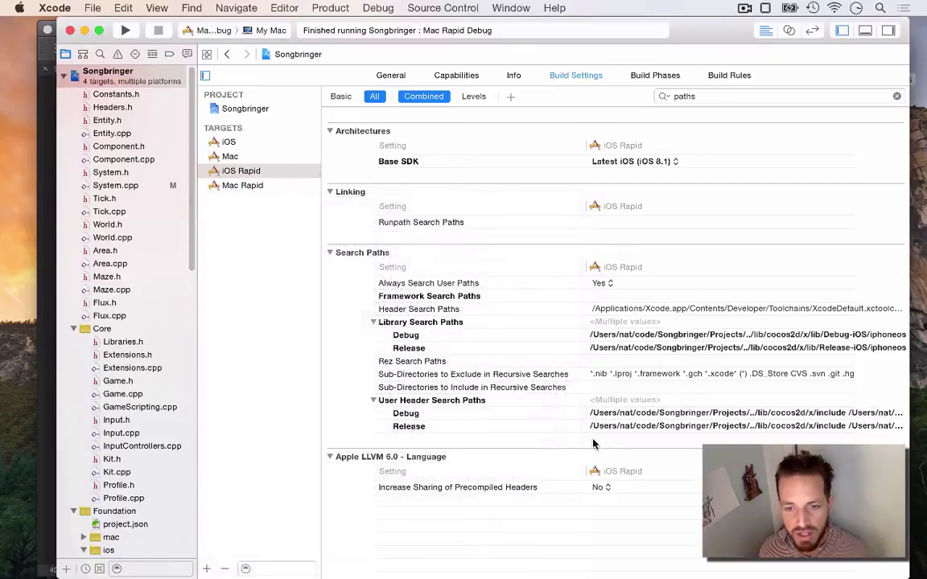
# Switch to Terminal and try to upgrade the package with "sudo npm upgrade rapidgame", entering the account password
pyautogui.press('super+Tab')
pyautogui.press('super+Tab')
pyautogui.press('super+Tab')
pyautogui.press('super+Tab')
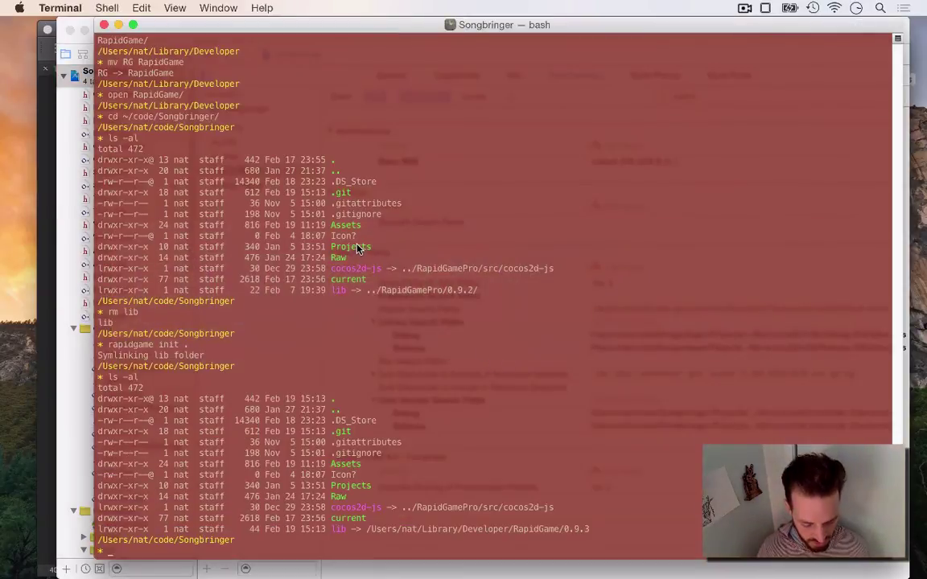
pyautogui.write('sudo npm ')
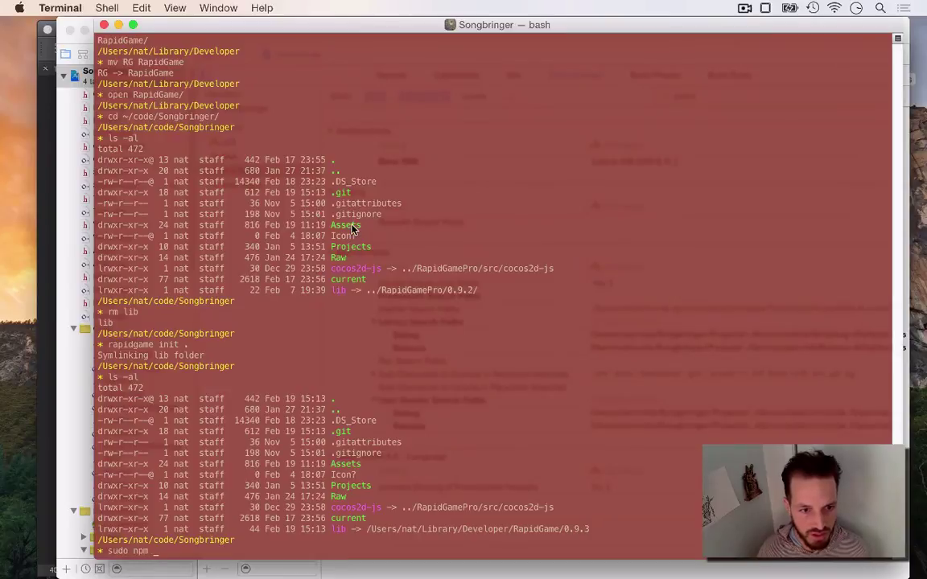
pyautogui.write('upgrade')
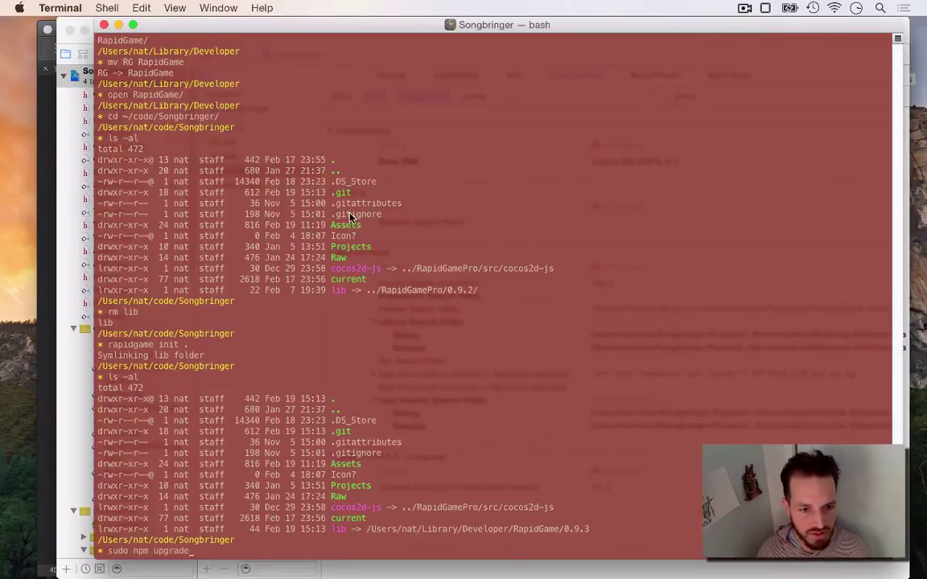
pyautogui.write(' rapidgame')
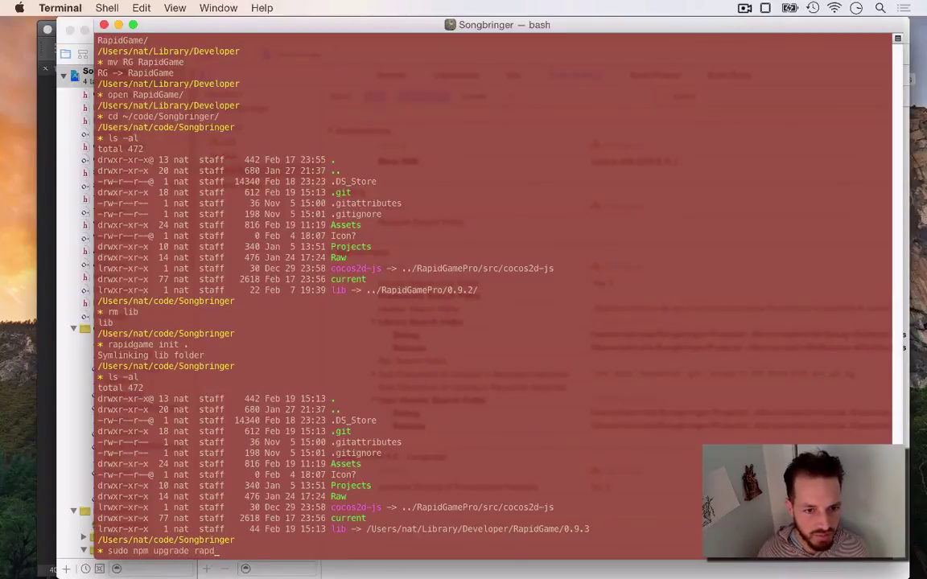
pyautogui.press('Return')
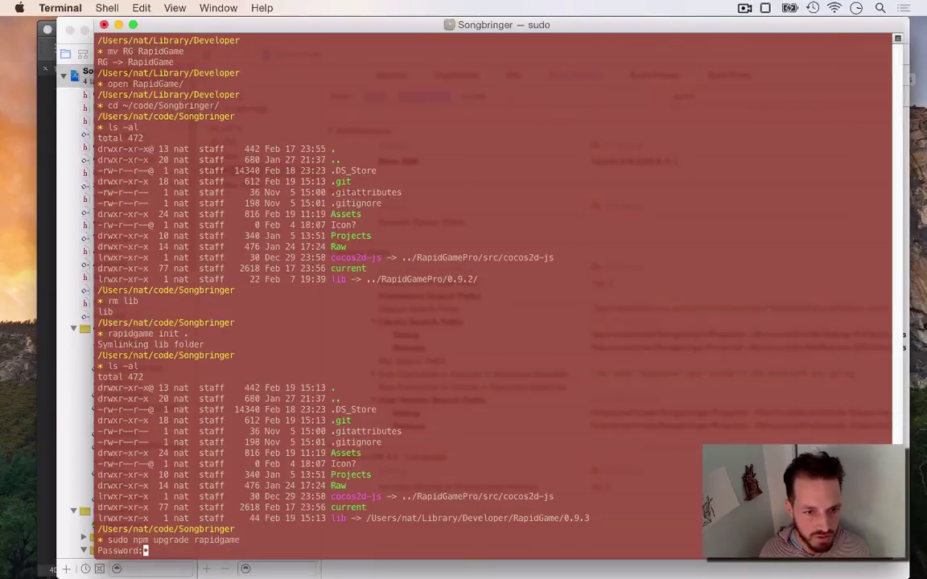
pyautogui.press('Return')
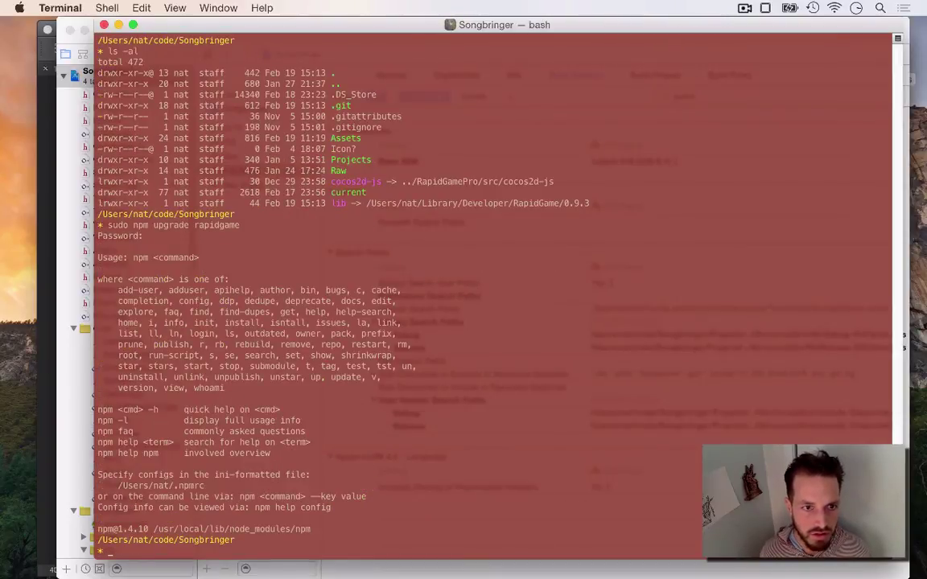
# Correct the previous command to "sudo npm update rapidgame" and run it
pyautogui.press('Up')
pyautogui.press('BackSpace')
pyautogui.press('BackSpace')
pyautogui.press('BackSpace')
pyautogui.press('BackSpace')
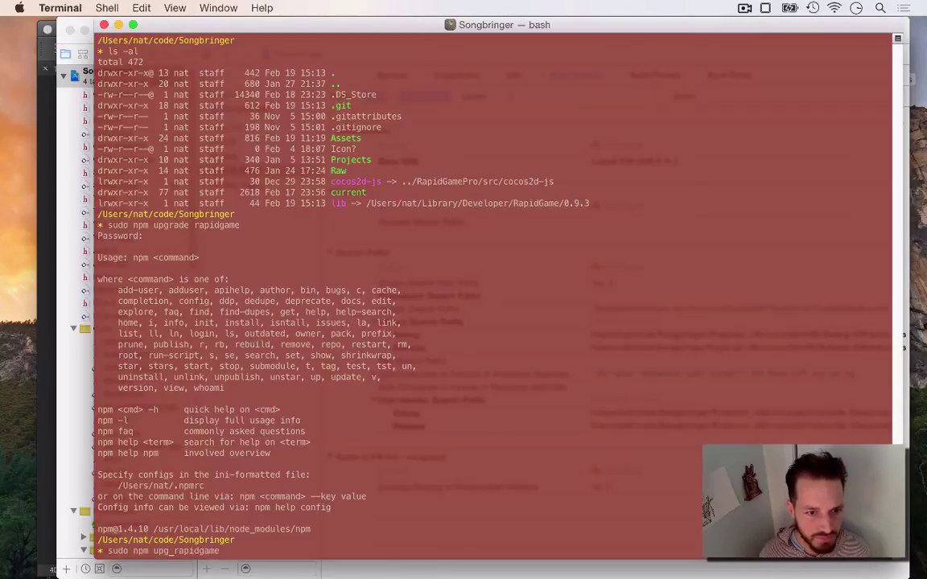
pyautogui.write('dat')
pyautogui.press('Return')
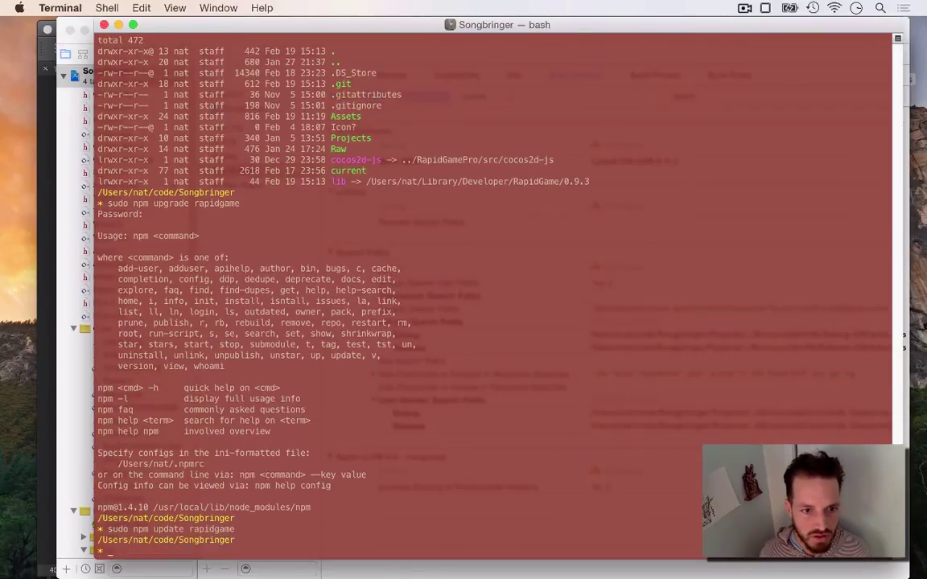